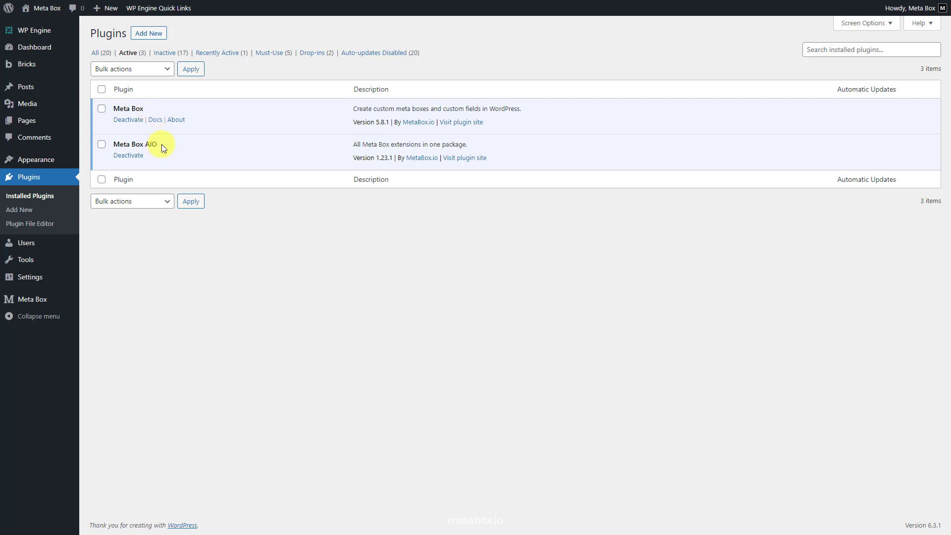
# - Review which Meta Box extensions are enabled in the extensions list, and open the installed themes page
pyautogui.moveTo(46, 297)
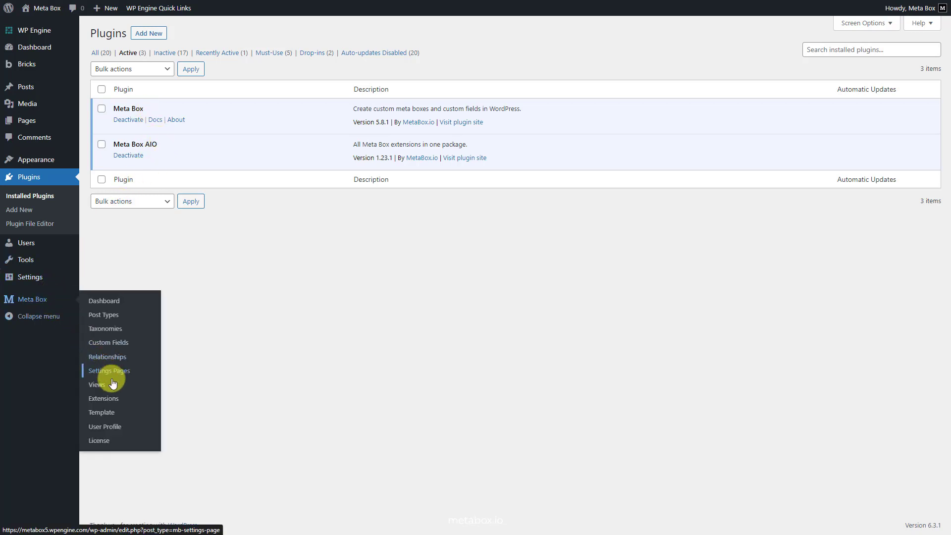
pyautogui.click(120, 401)
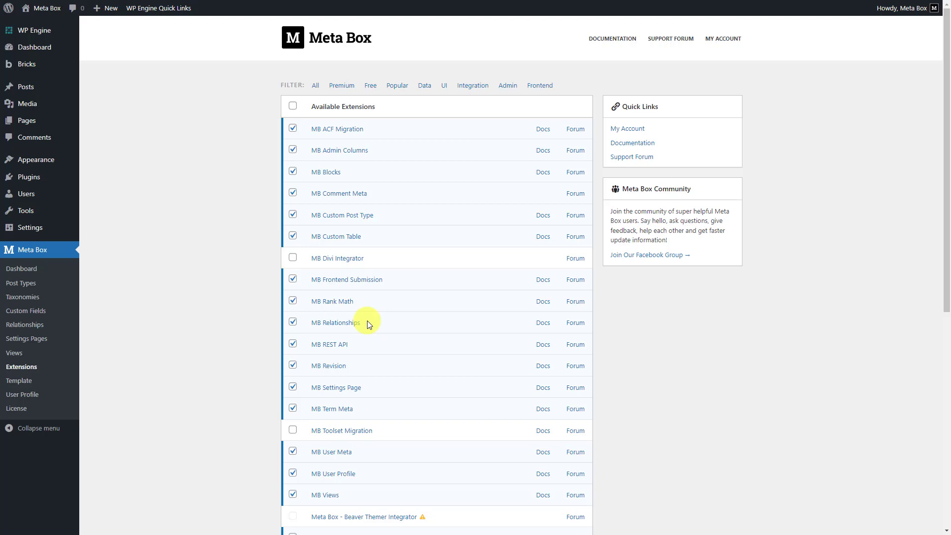
pyautogui.scroll(-2, 367, 323)
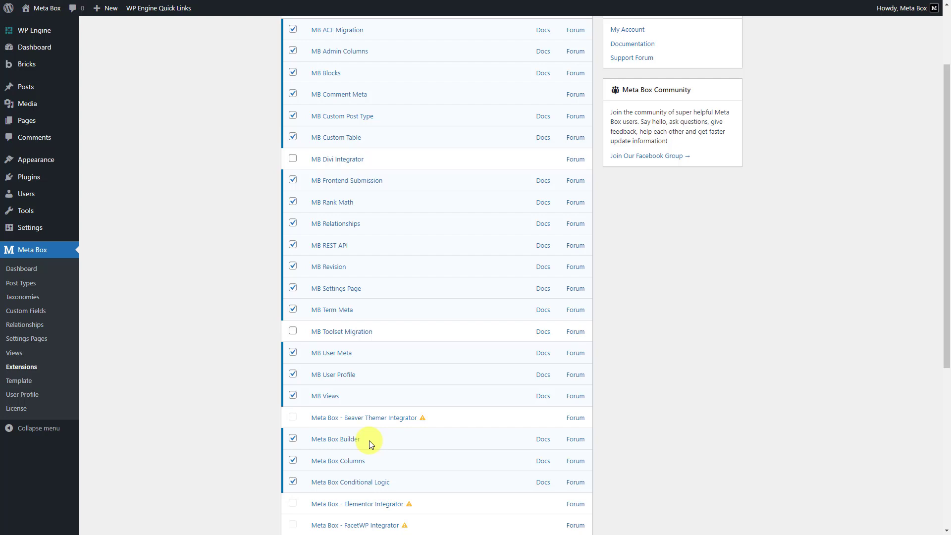
pyautogui.scroll(2, 369, 441)
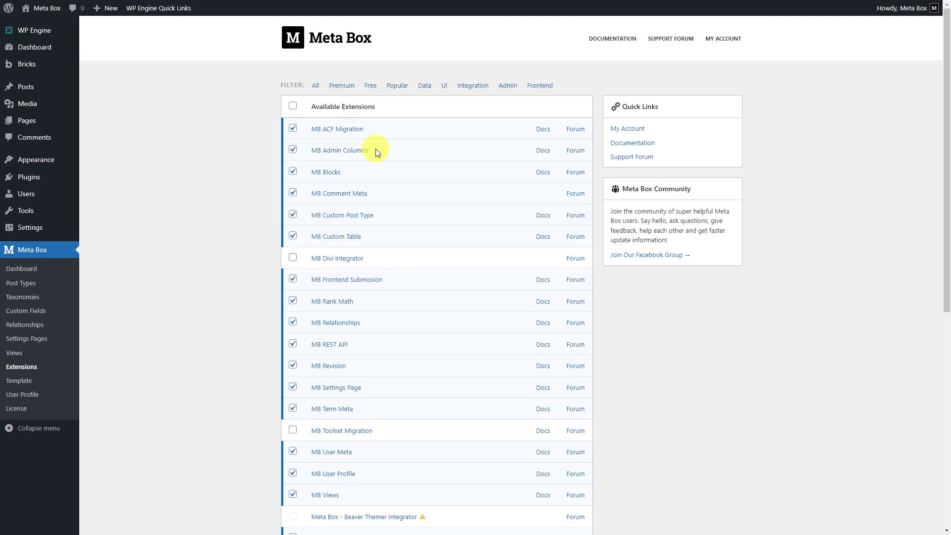
pyautogui.moveTo(56, 159)
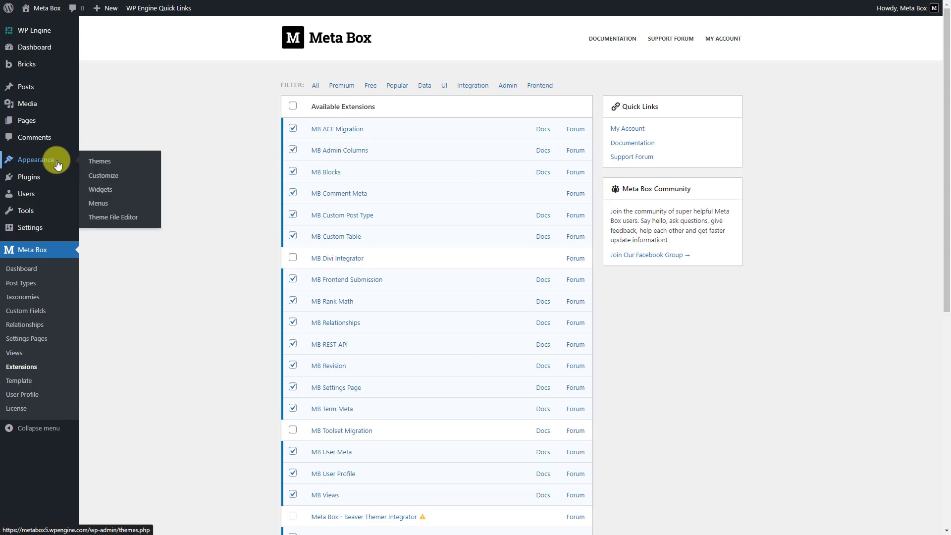
pyautogui.click(101, 162)
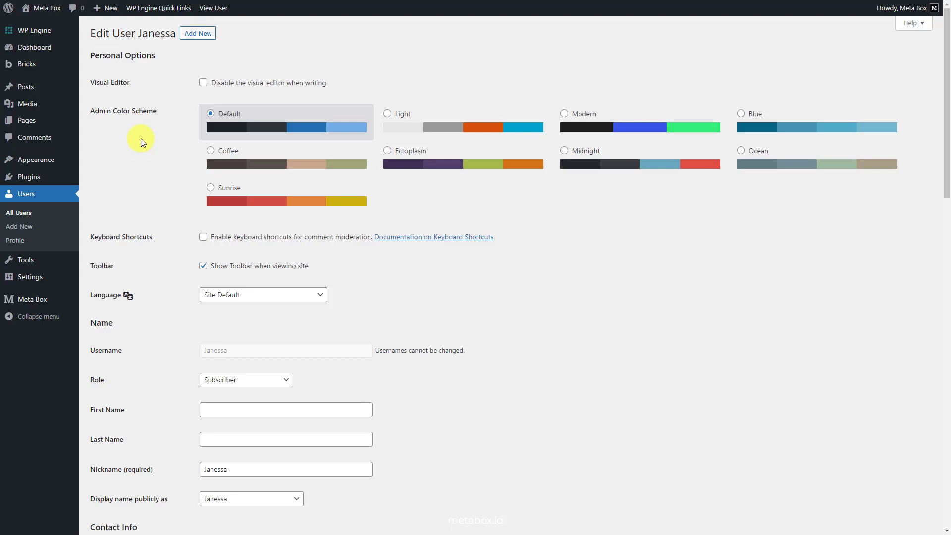
# - Enter "Meta Box is a free Gutenberg and GDPR-compatible WordPress custom fields plugin and framework." as the user's biographical info
pyautogui.scroll(-7, 141, 143)
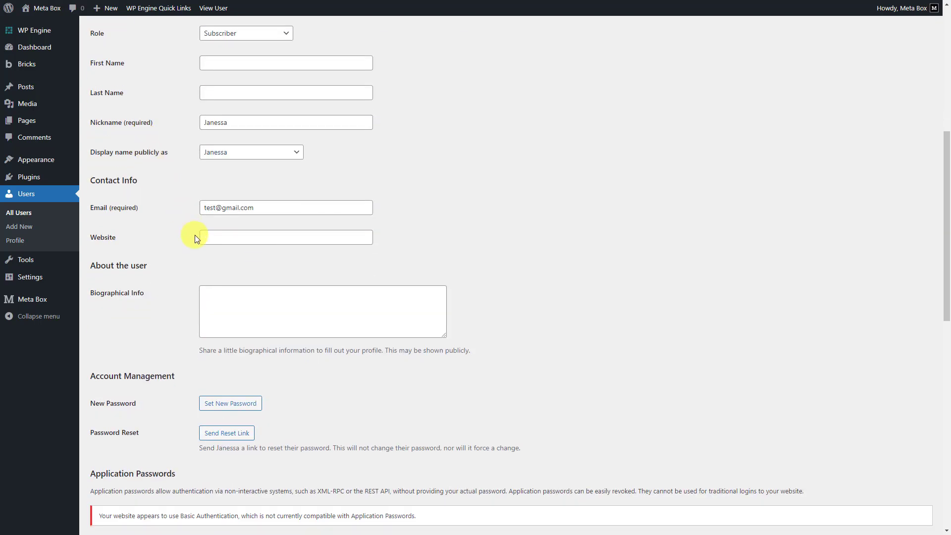
pyautogui.click(216, 296)
pyautogui.write('Meta Box is a free Gutenberg and GDPR-compatible WordPress custom fields plugin and framework.')
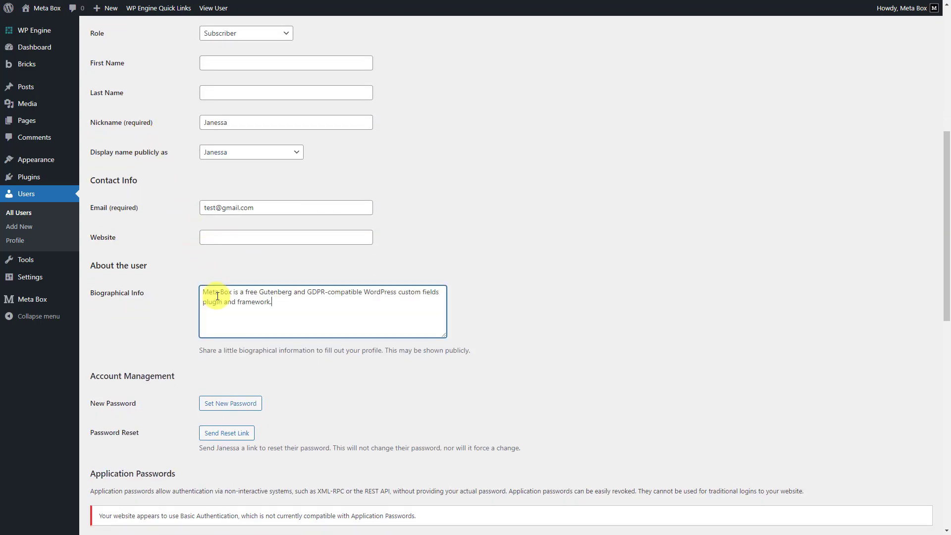
pyautogui.scroll(-11, 217, 296)
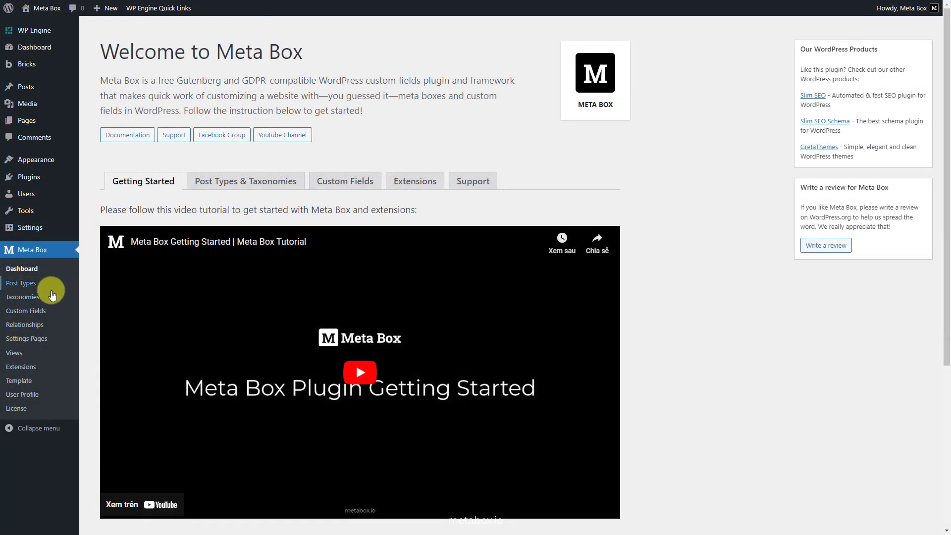
# - Create a new Meta Box field group titled "Author Information"
pyautogui.click(47, 311)
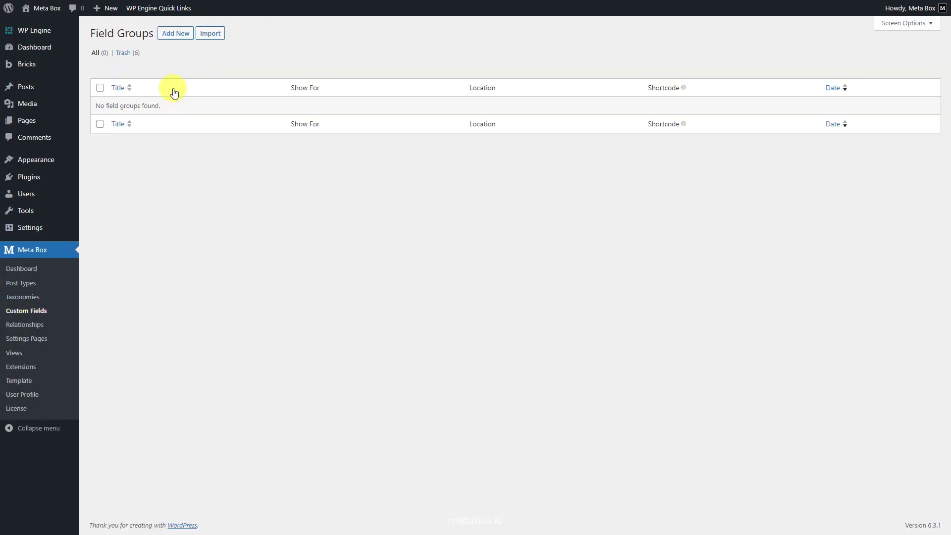
pyautogui.click(182, 40)
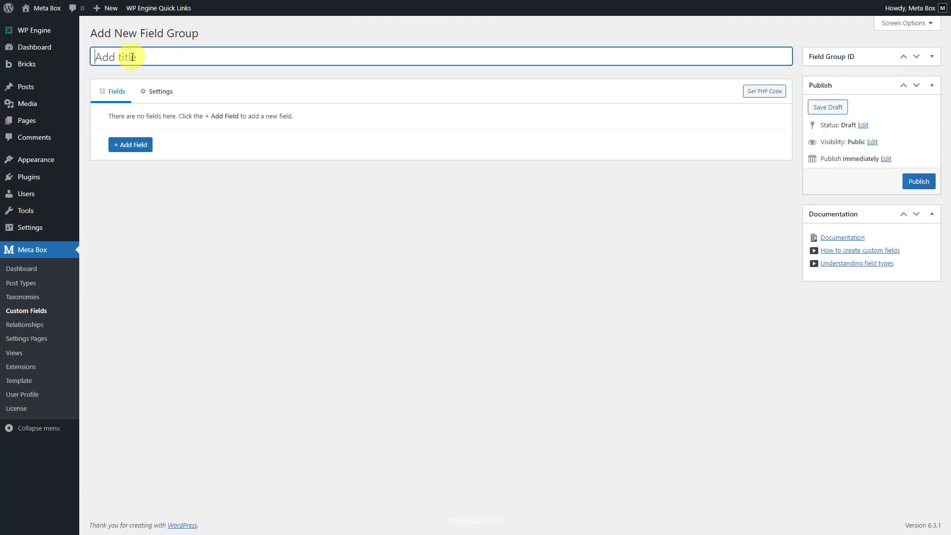
pyautogui.write('Author Information')
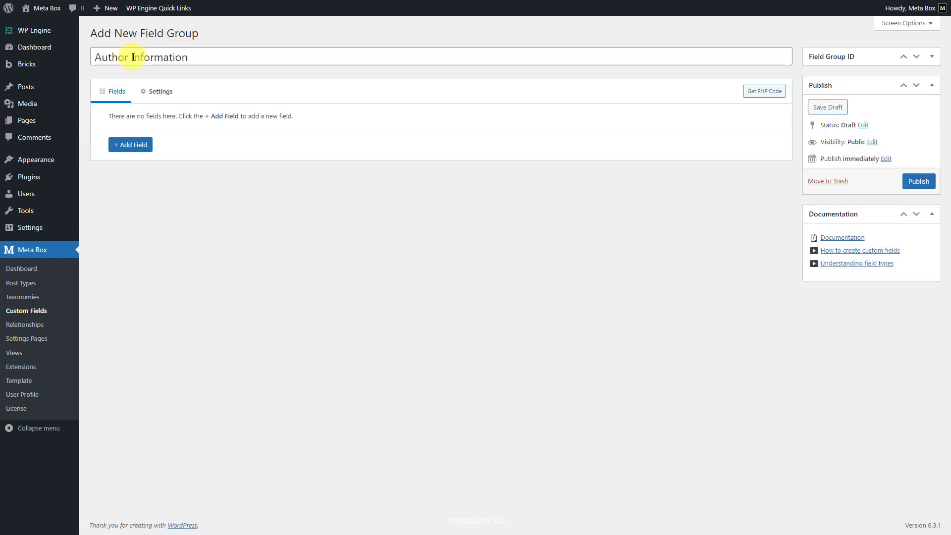
# - Add a Single Image field to the Author Information group and label it "Avatar"
pyautogui.click(145, 144)
pyautogui.write('ima')
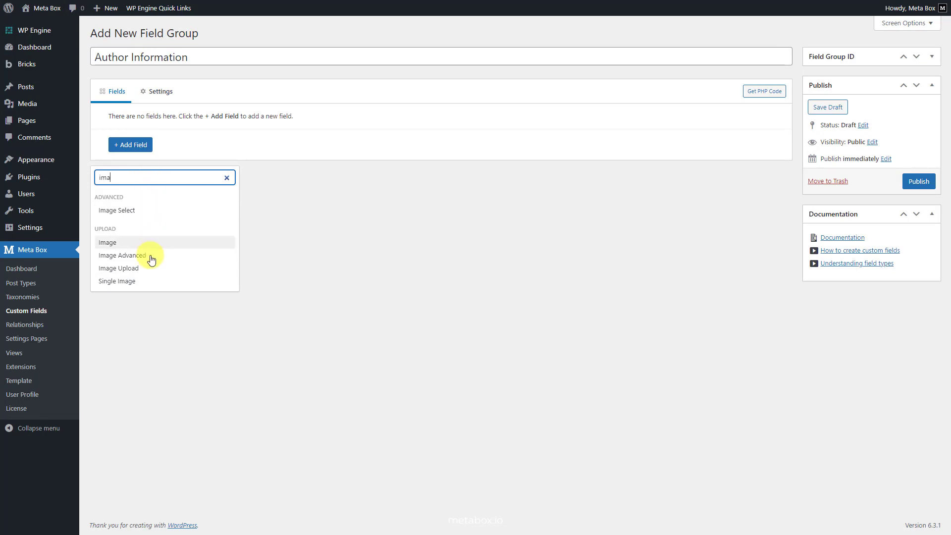
pyautogui.click(140, 280)
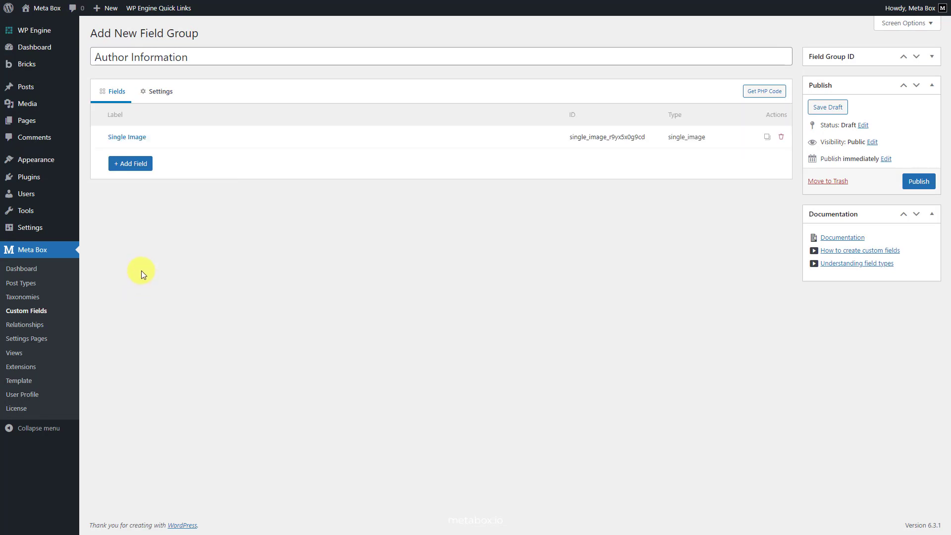
pyautogui.click(208, 138)
pyautogui.tripleClick(203, 183)
pyautogui.write('Avatar')
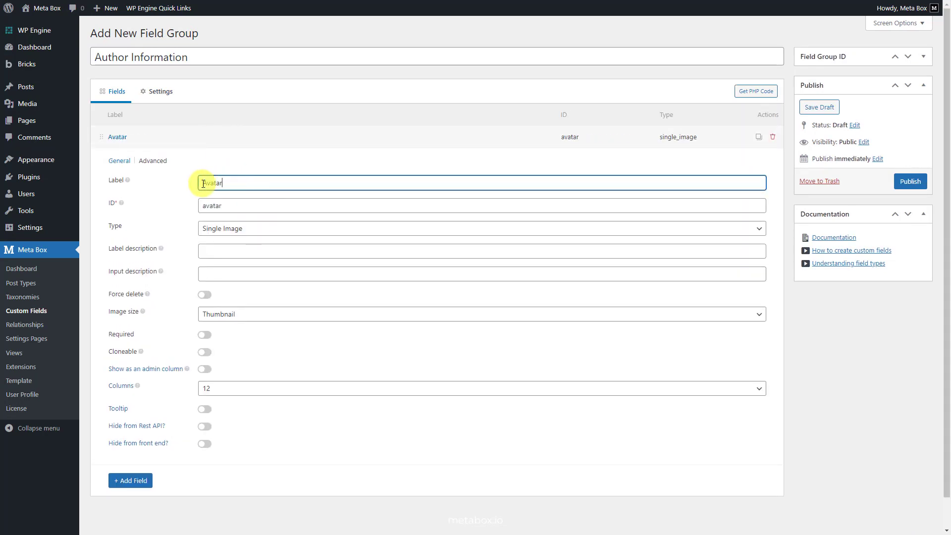
pyautogui.click(219, 138)
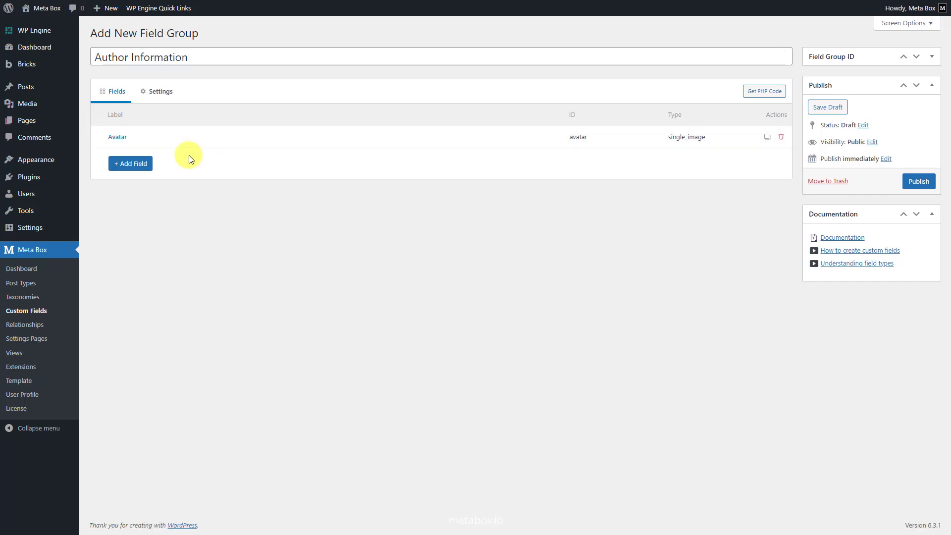
# - Add a Text field below the Avatar field and label it "Title"
pyautogui.click(144, 163)
pyautogui.write('te')
pyautogui.click(140, 228)
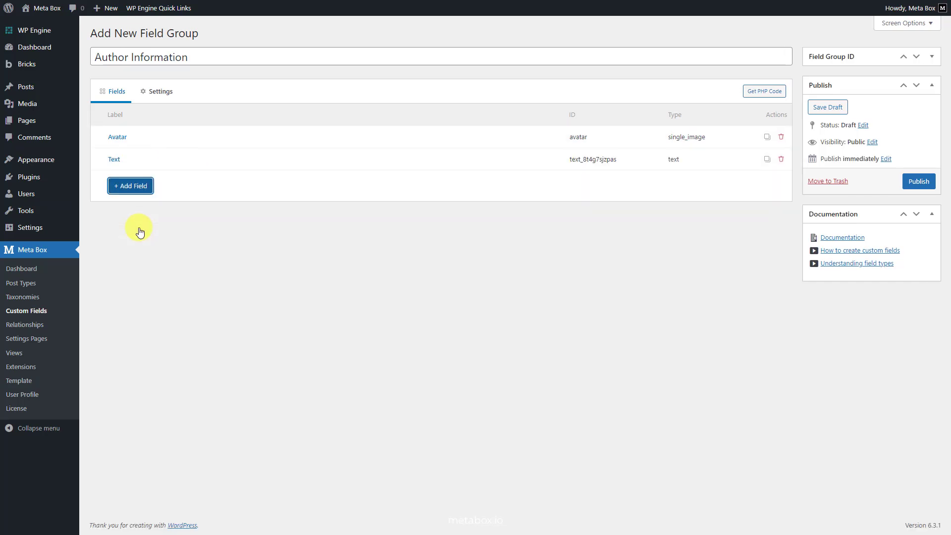
pyautogui.click(241, 162)
pyautogui.click(227, 204)
pyautogui.doubleClick(227, 204)
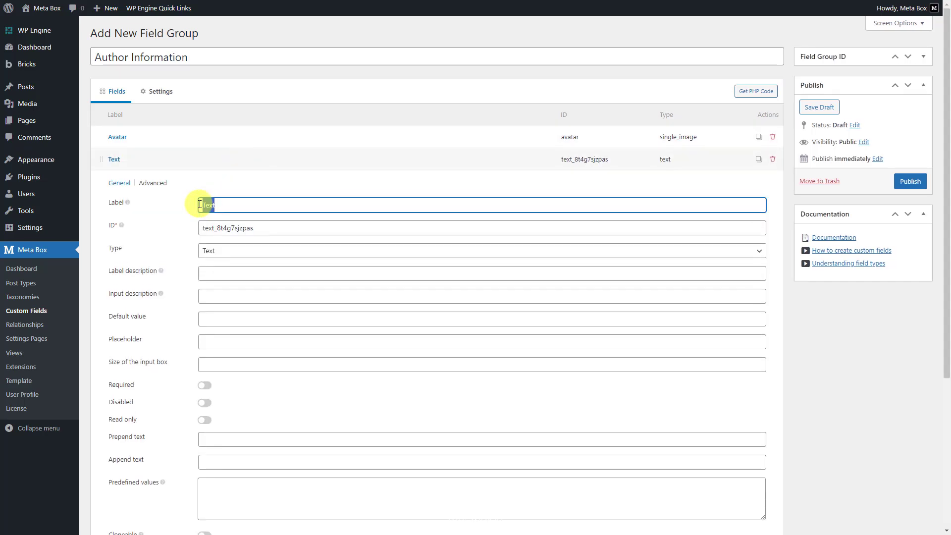
pyautogui.write('Title')
pyautogui.click(227, 165)
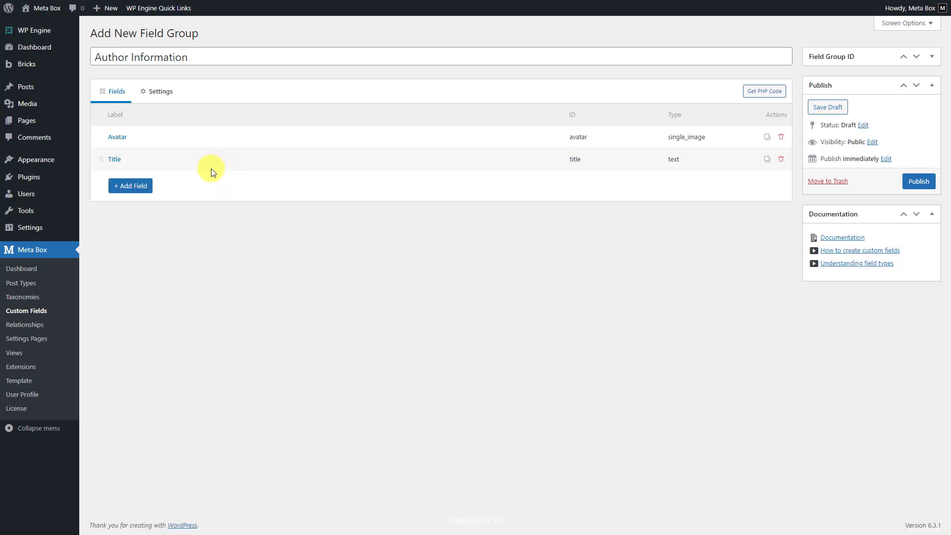
# - Add a Group field below the Title field and label it "Contact"
pyautogui.click(146, 188)
pyautogui.write('gr')
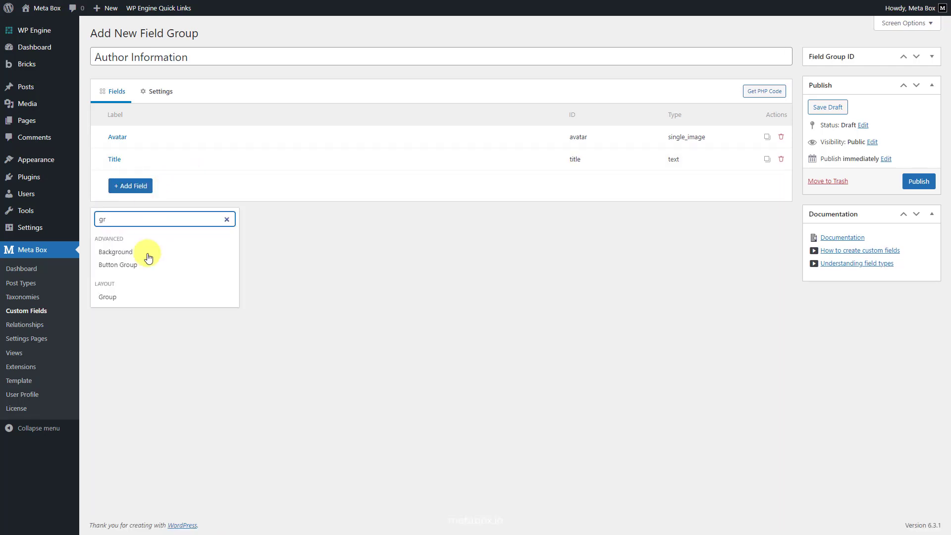
pyautogui.click(125, 297)
pyautogui.click(245, 185)
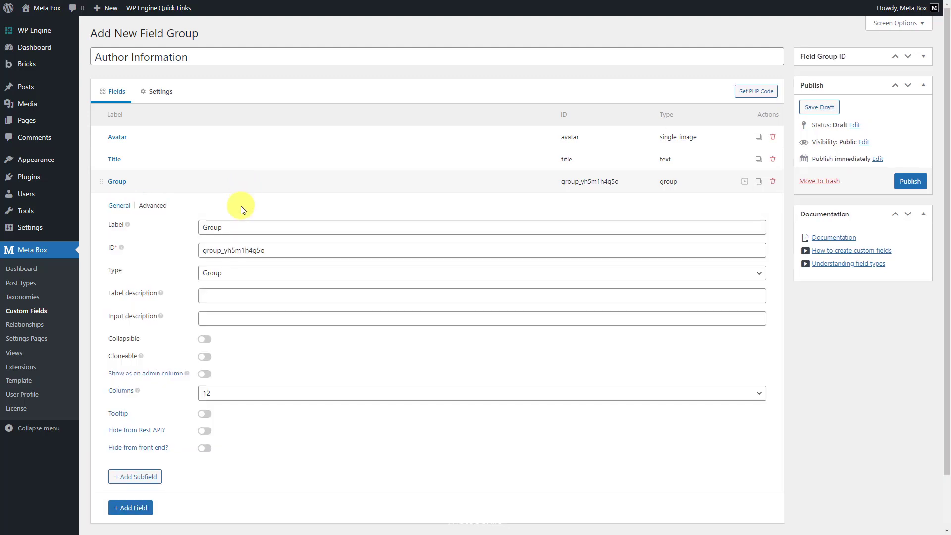
pyautogui.doubleClick(200, 227)
pyautogui.write('Contact')
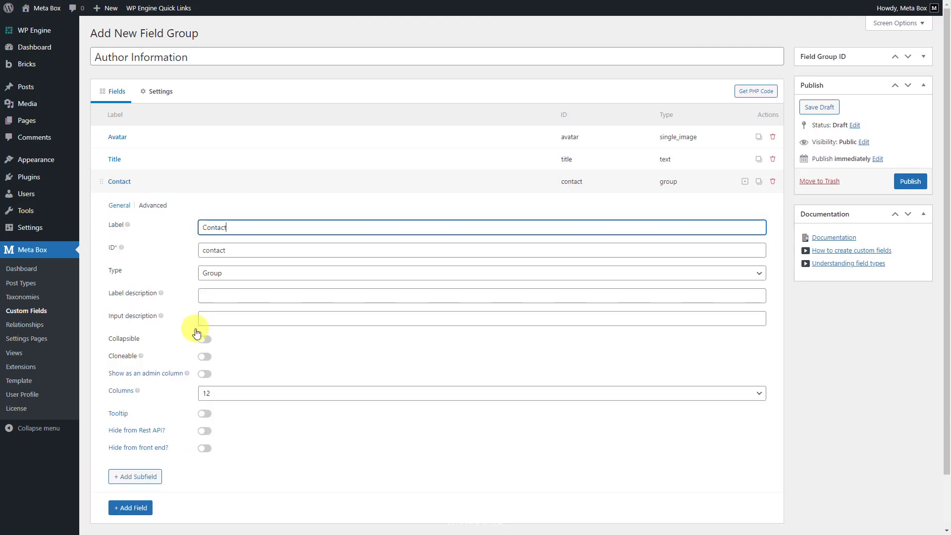
# - Add a Text subfield to the Contact group and label it "Website"
pyautogui.click(156, 476)
pyautogui.write('te')
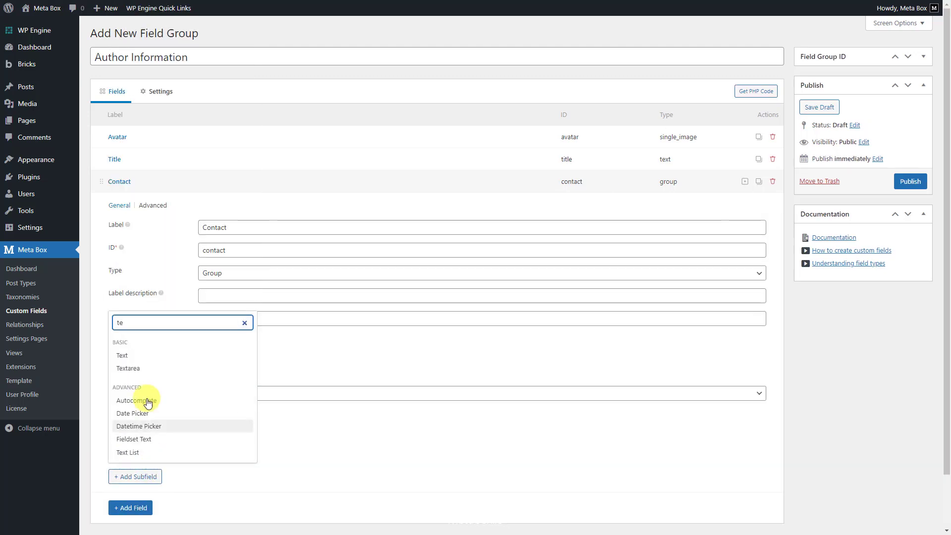
pyautogui.click(144, 357)
pyautogui.scroll(-3, 292, 445)
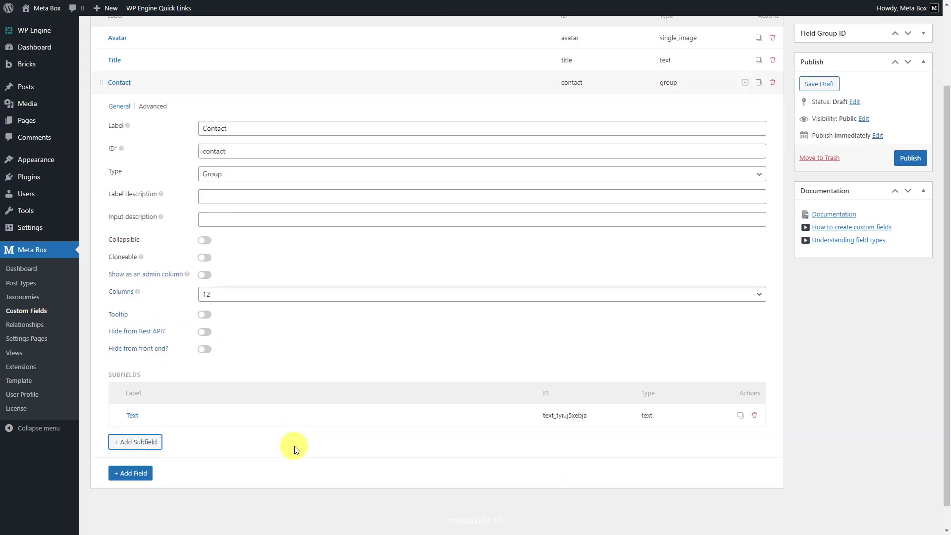
pyautogui.click(276, 396)
pyautogui.doubleClick(224, 436)
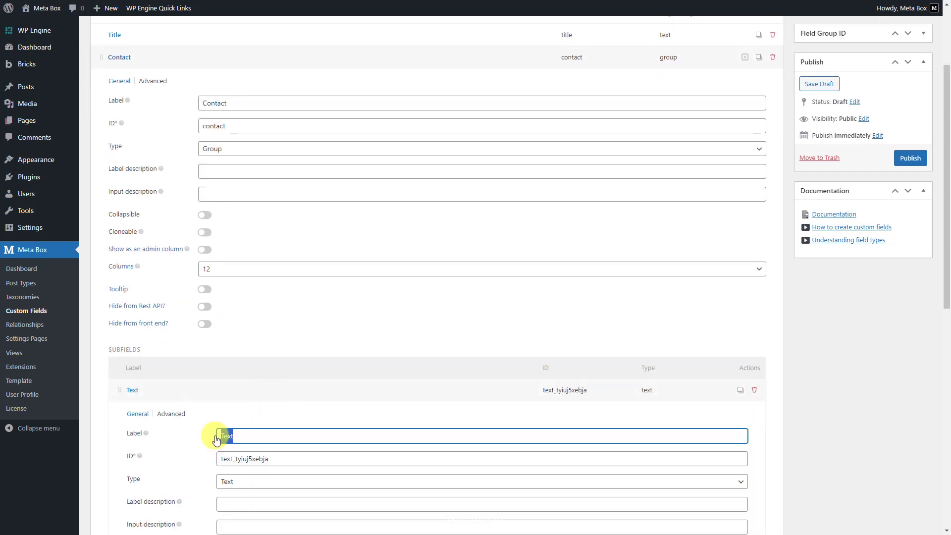
pyautogui.write('Website')
pyautogui.click(253, 396)
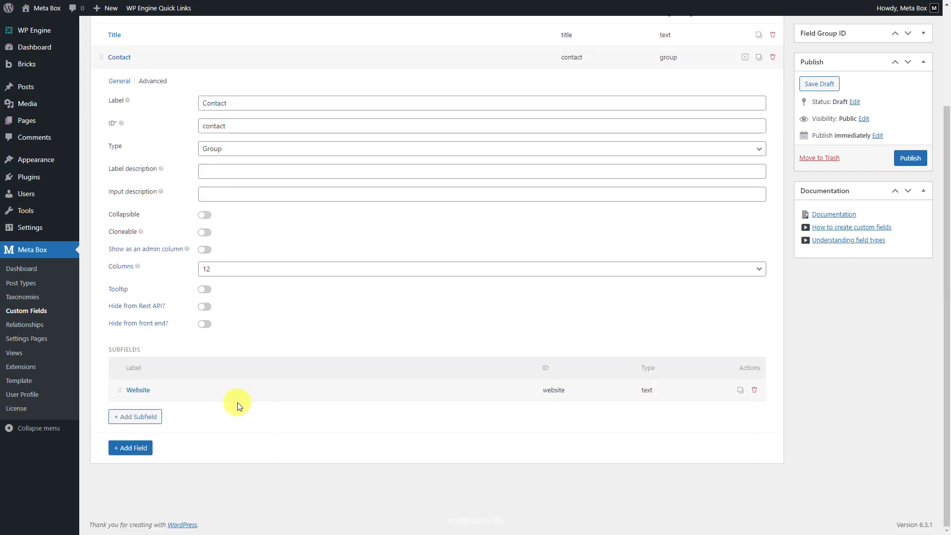
# - Add an Email subfield to the Contact group below the Website subfield
pyautogui.click(153, 416)
pyautogui.write('email')
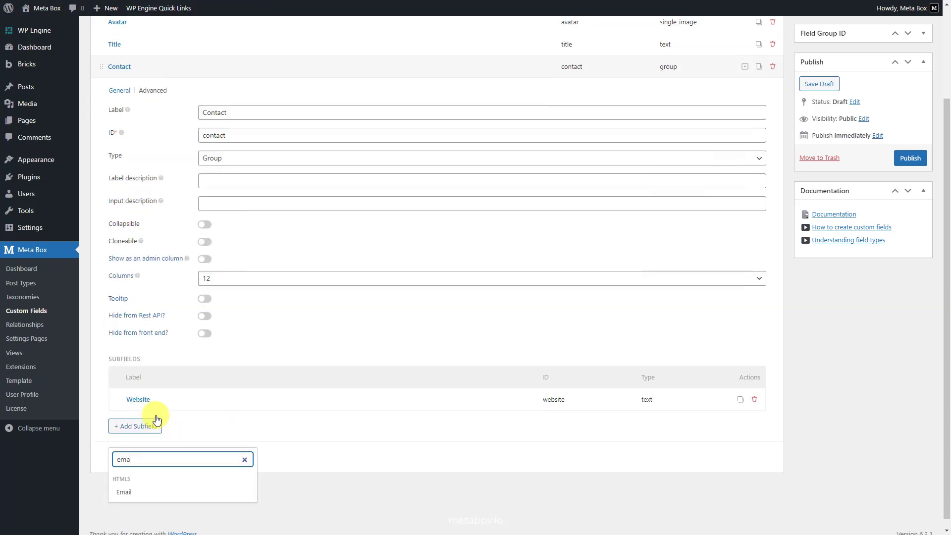
pyautogui.click(159, 486)
pyautogui.scroll(-3, 203, 471)
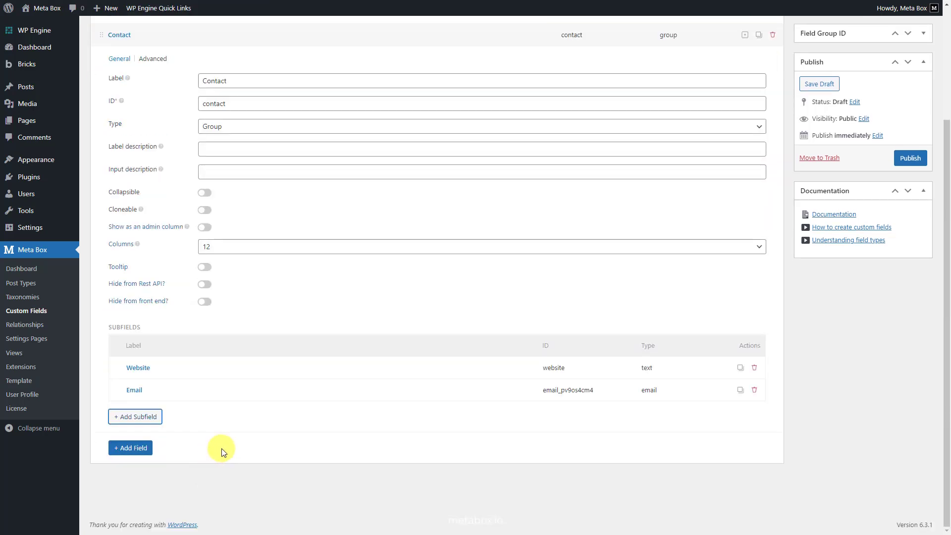
# - Shorten the Email subfield's ID to "email" in the Contact group
pyautogui.click(291, 394)
pyautogui.scroll(-1, 291, 393)
pyautogui.click(254, 390)
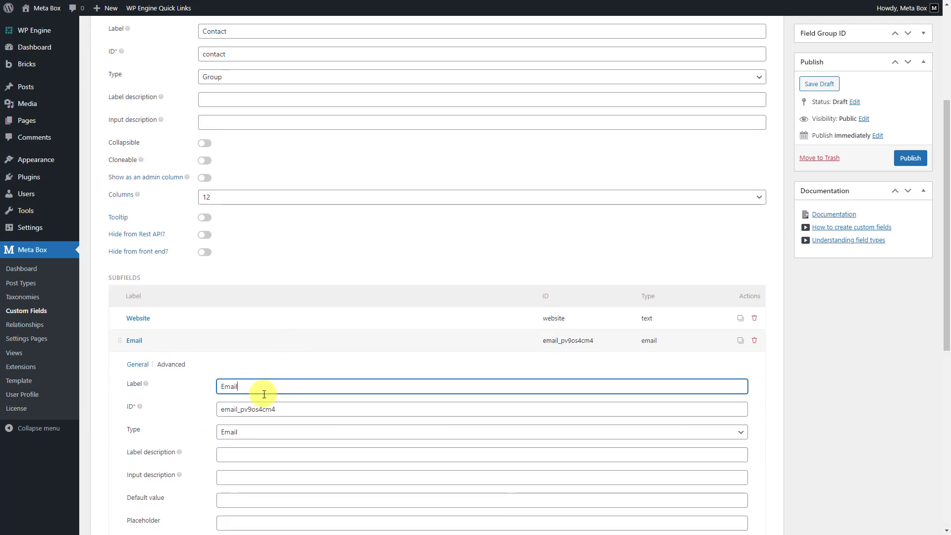
pyautogui.click(276, 409)
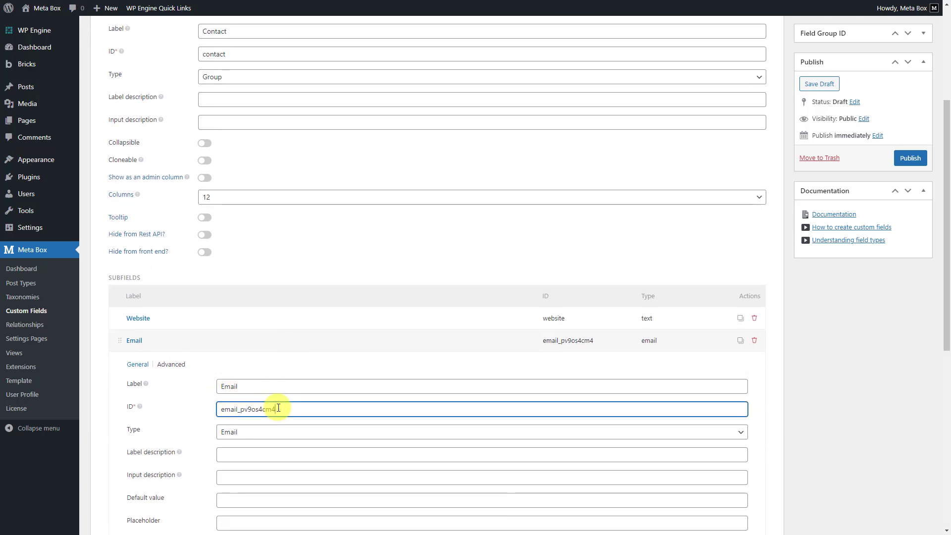
pyautogui.press('BackSpace')
pyautogui.press('BackSpace')
pyautogui.press('BackSpace')
pyautogui.press('BackSpace')
pyautogui.press('BackSpace')
pyautogui.press('BackSpace')
pyautogui.press('BackSpace')
pyautogui.press('BackSpace')
pyautogui.press('BackSpace')
pyautogui.press('BackSpace')
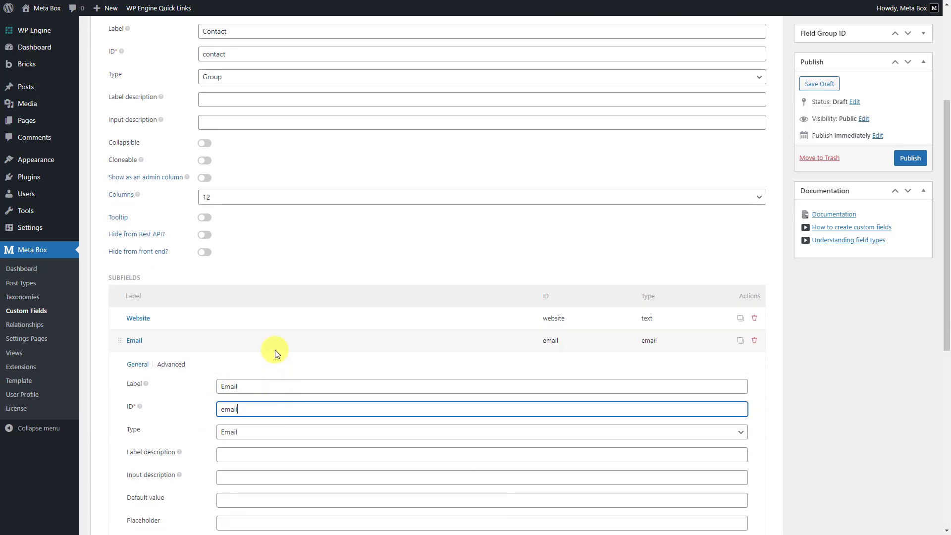
pyautogui.click(276, 351)
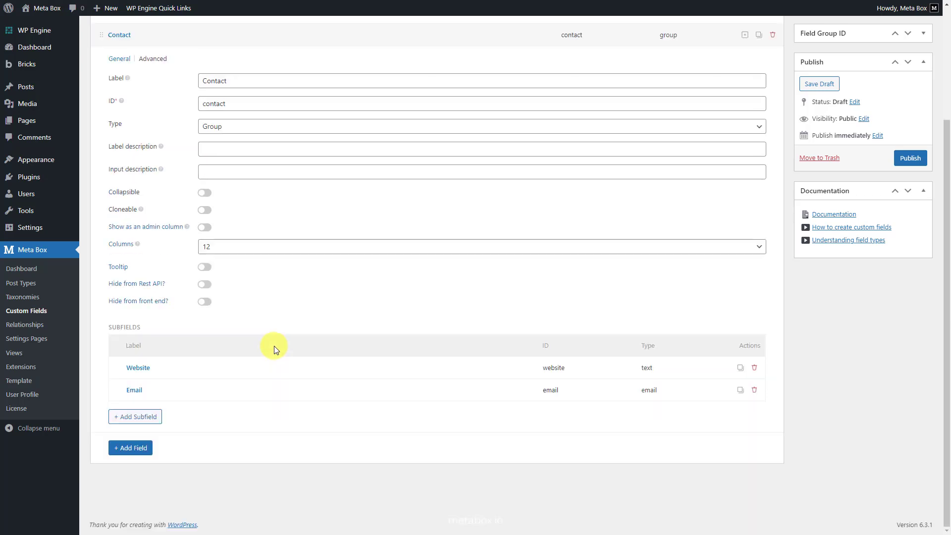
# - Add another Text subfield to the Contact group, below Email, and label it "Call"
pyautogui.click(158, 419)
pyautogui.click(149, 301)
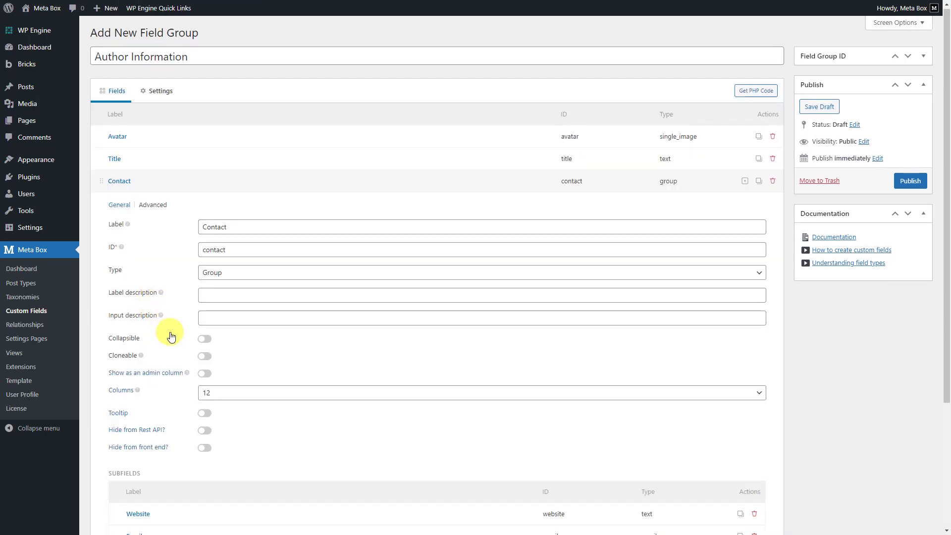
pyautogui.scroll(-3, 171, 337)
pyautogui.click(218, 390)
pyautogui.doubleClick(221, 436)
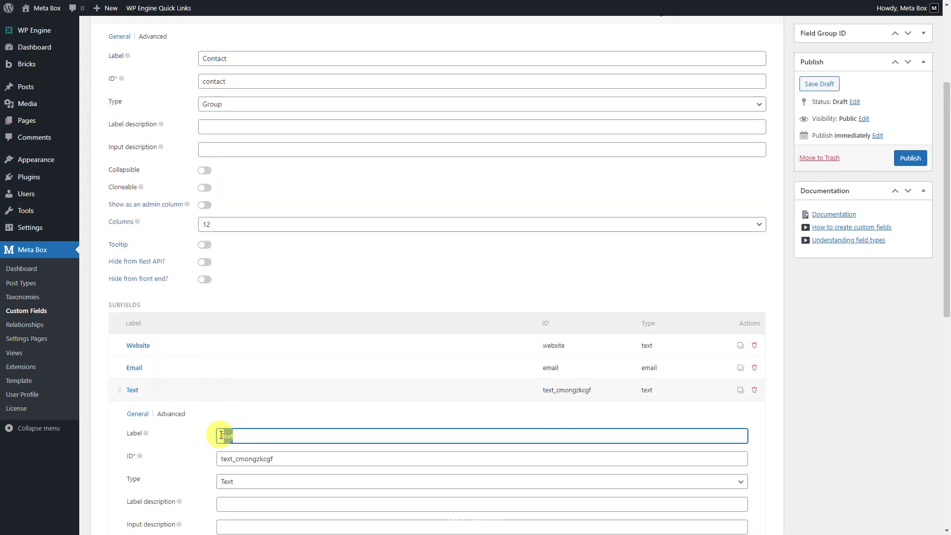
pyautogui.write('Call')
pyautogui.click(250, 394)
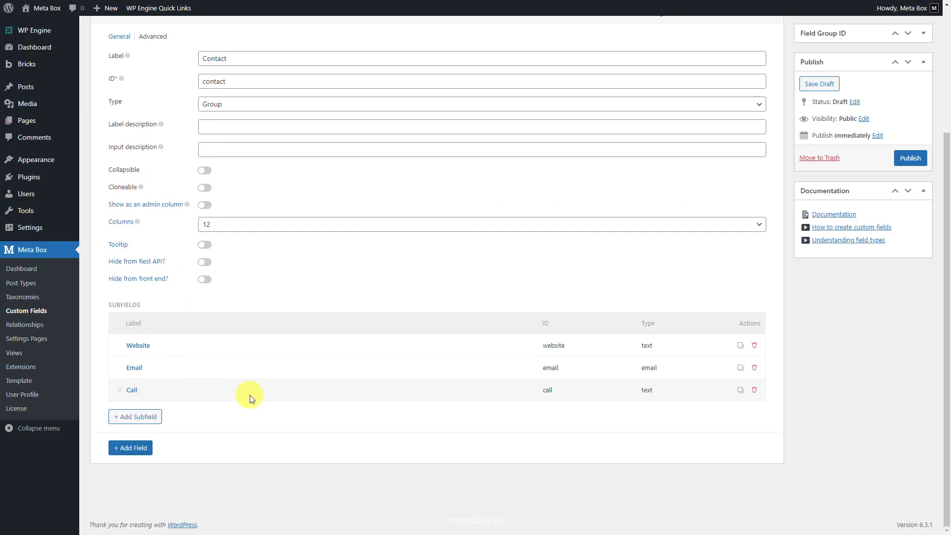
# - Add a top-level Group field below the Contact group and label it "Social Network URL"
pyautogui.scroll(5, 249, 394)
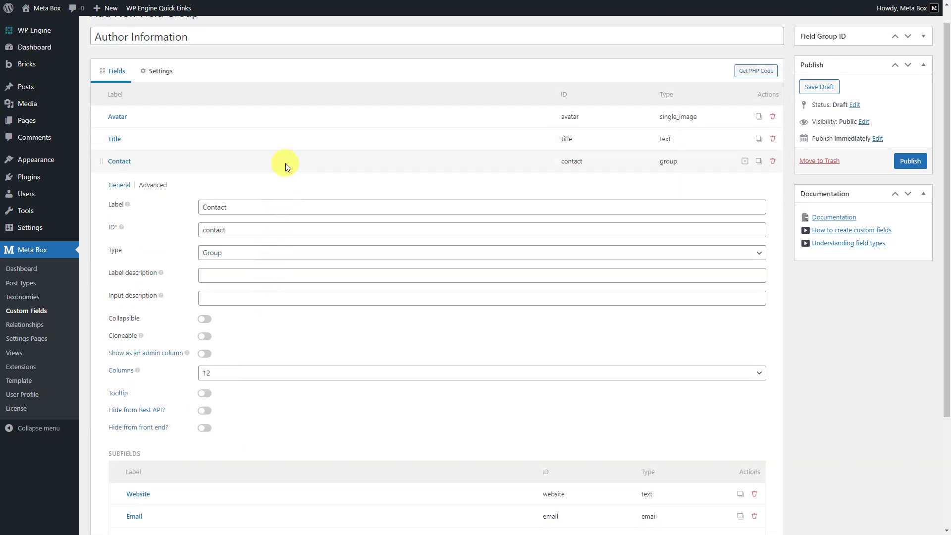
pyautogui.click(285, 162)
pyautogui.click(145, 277)
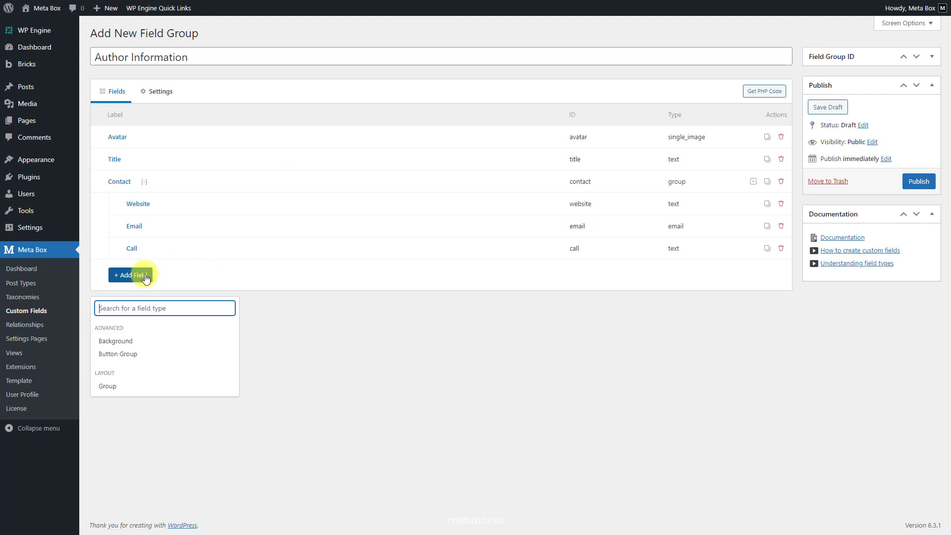
pyautogui.click(125, 386)
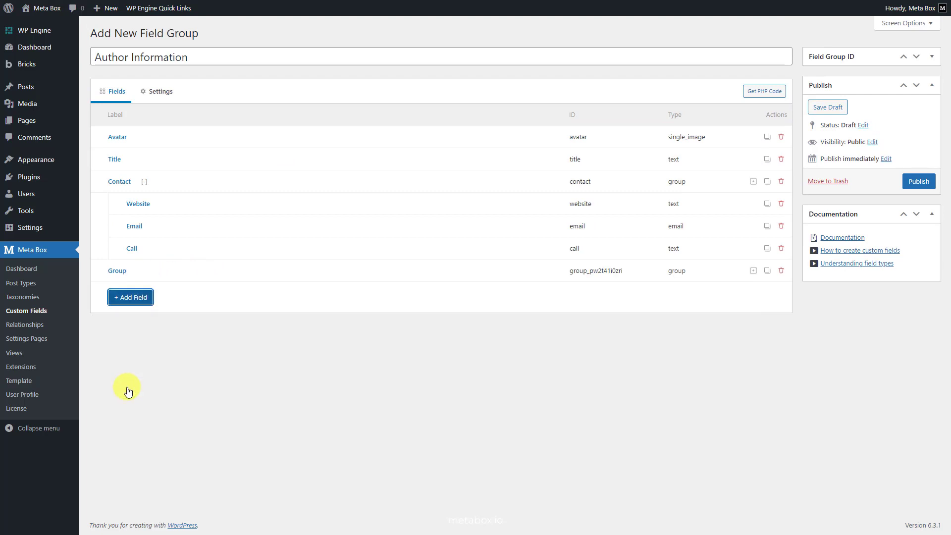
pyautogui.click(234, 271)
pyautogui.doubleClick(221, 317)
pyautogui.write('Social Network URL')
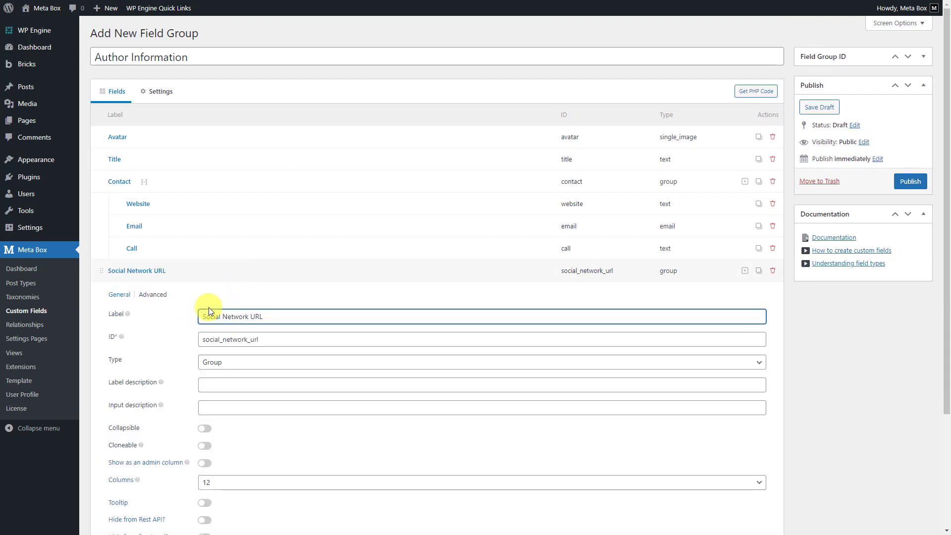
pyautogui.click(230, 273)
# - Add a URL subfield to the Social Network URL group and label it "Facebook"
pyautogui.scroll(-3, 230, 274)
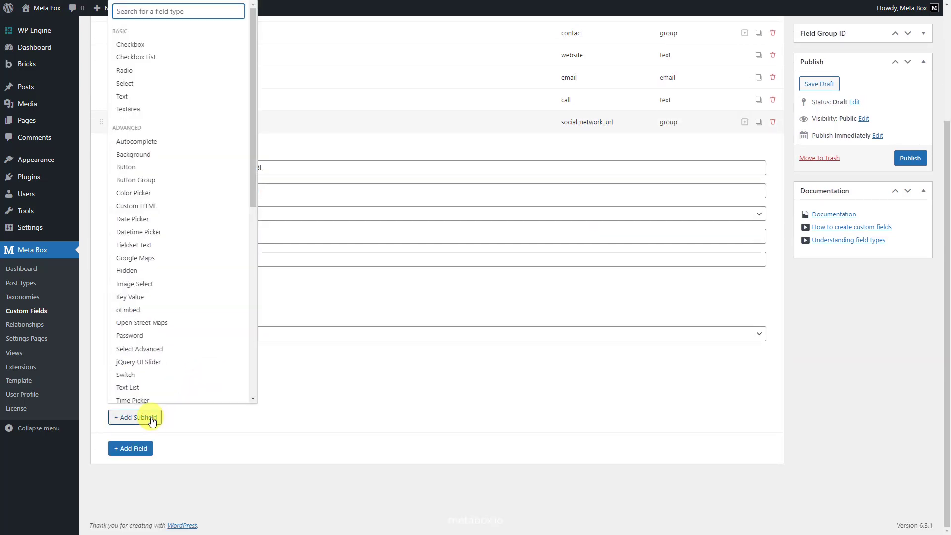
pyautogui.write('url')
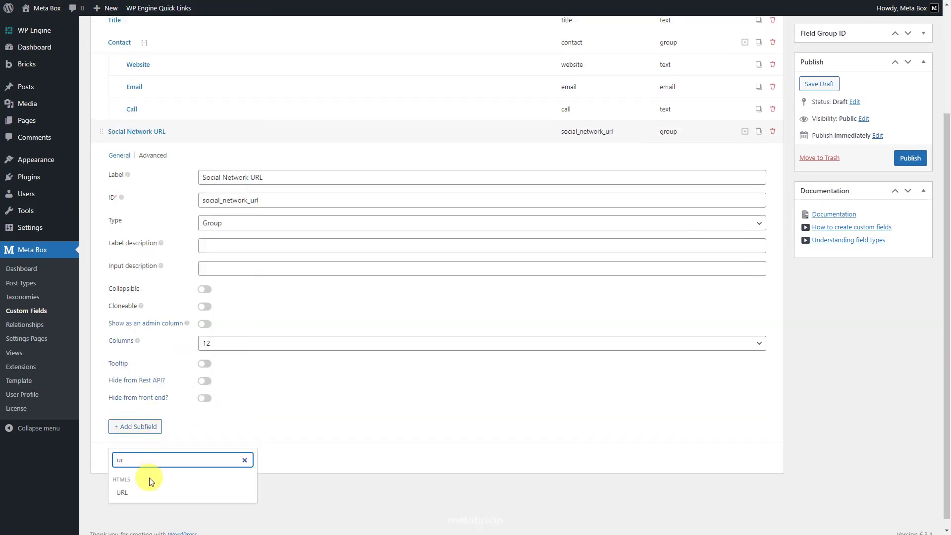
pyautogui.click(159, 490)
pyautogui.scroll(-5, 254, 361)
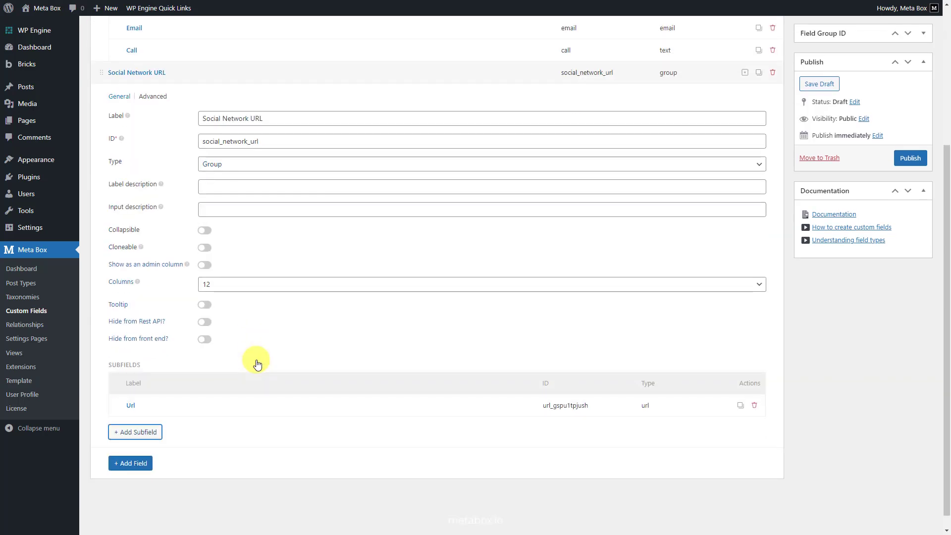
pyautogui.click(254, 389)
pyautogui.doubleClick(221, 435)
pyautogui.write('Facebook')
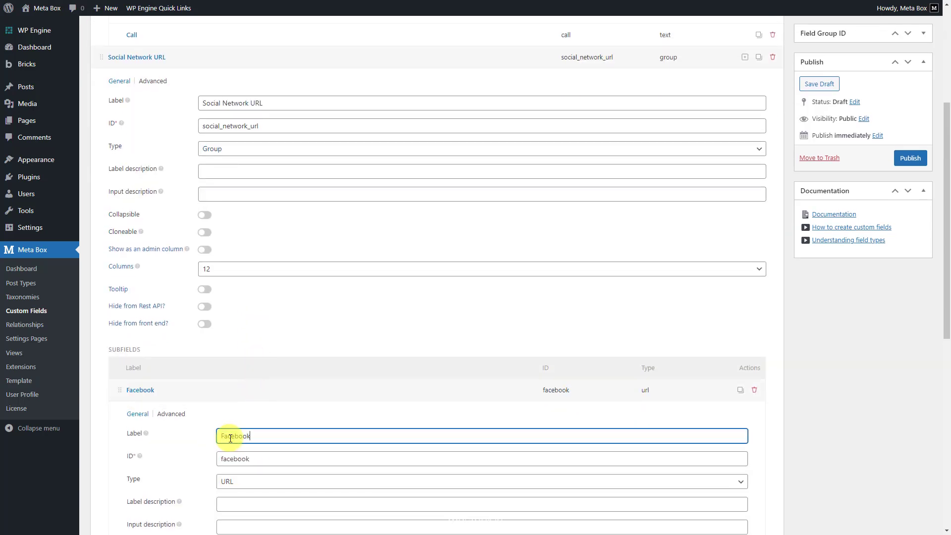
pyautogui.click(270, 396)
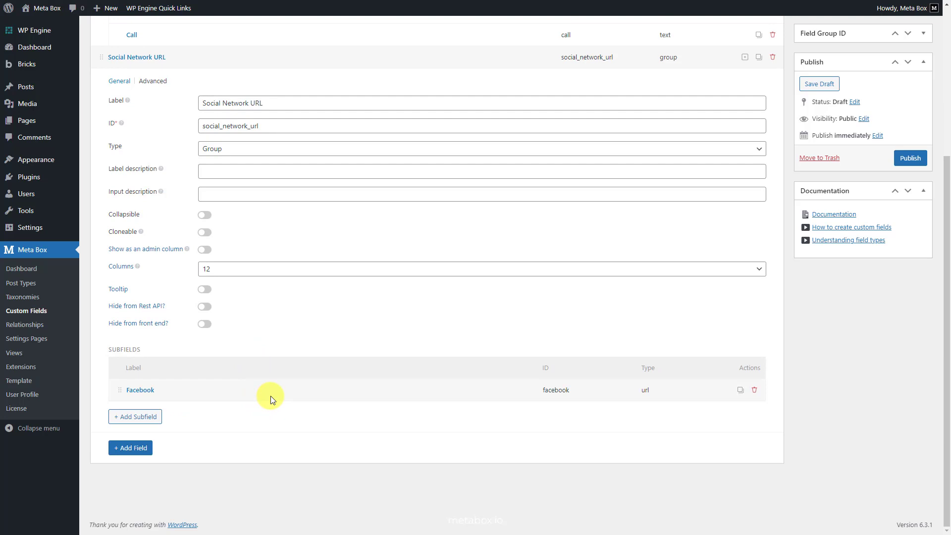
# - Add a second URL subfield to the Social Network URL group, below Facebook, and label it "X"
pyautogui.click(156, 418)
pyautogui.write('u')
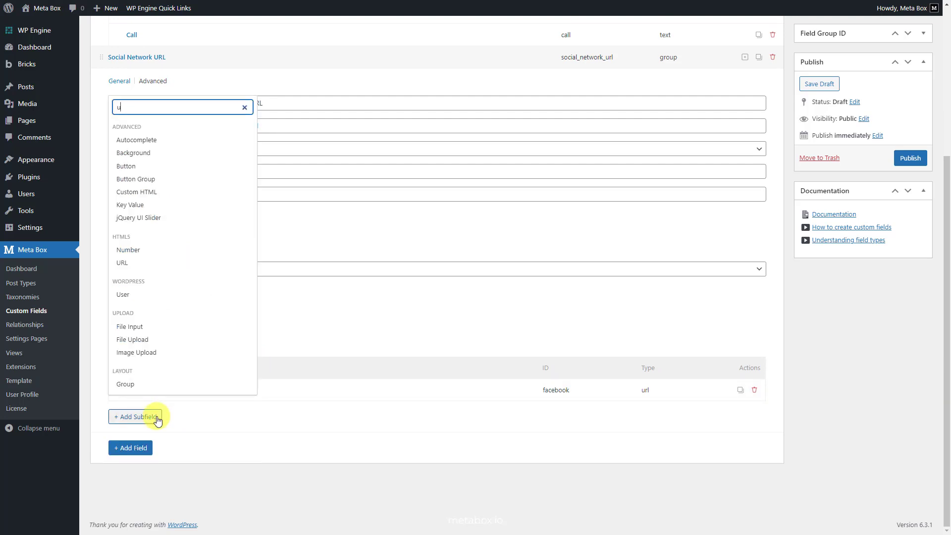
pyautogui.write('rl')
pyautogui.click(153, 479)
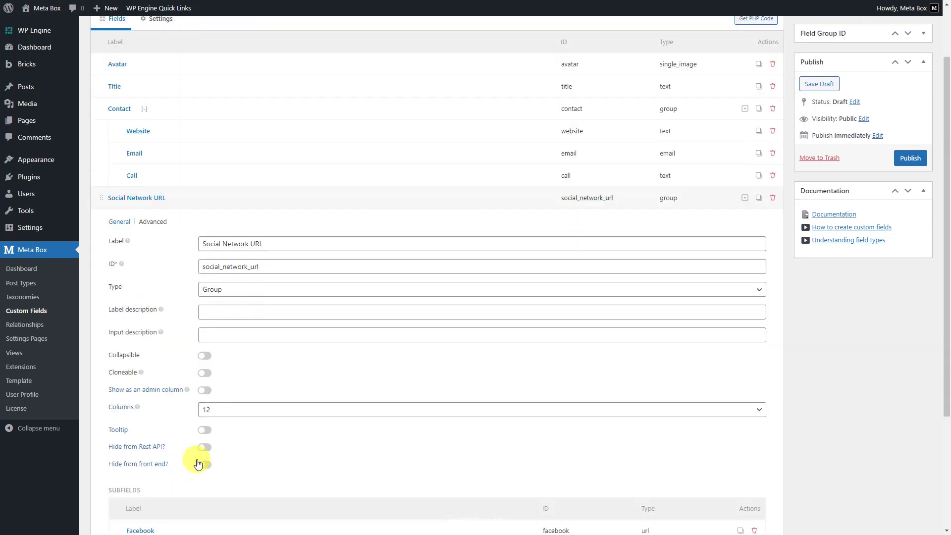
pyautogui.scroll(-3, 198, 463)
pyautogui.click(244, 394)
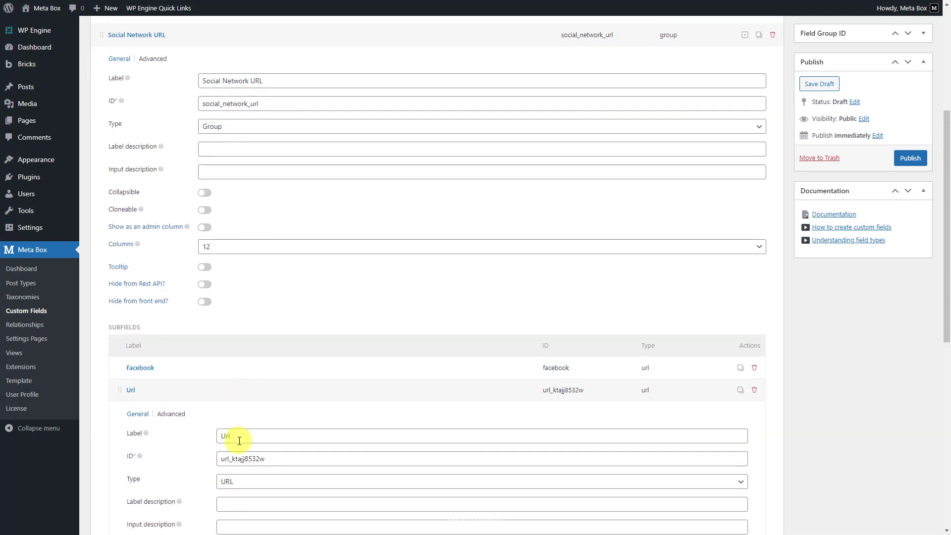
pyautogui.doubleClick(239, 441)
pyautogui.write('X')
pyautogui.click(267, 396)
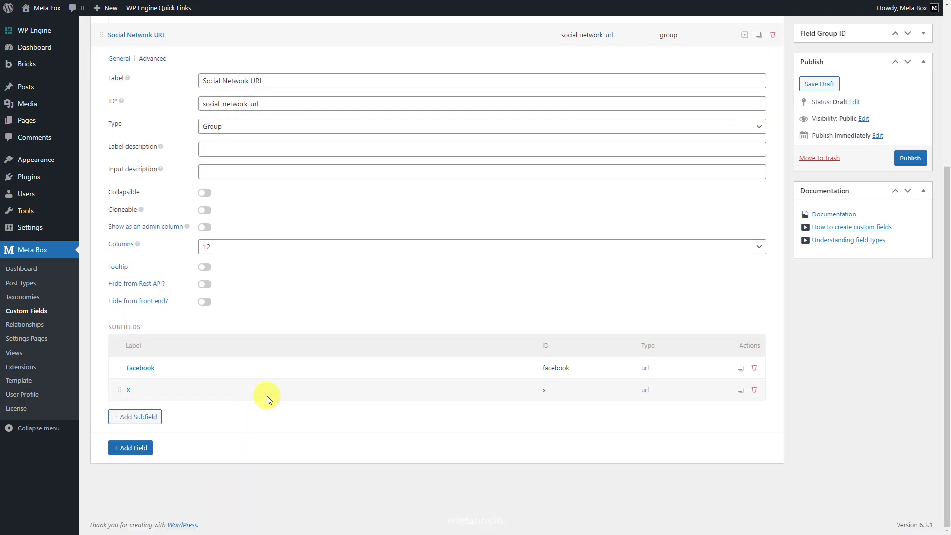
# - Duplicate the X subfield and relabel the copy "Instagram"
pyautogui.click(731, 391)
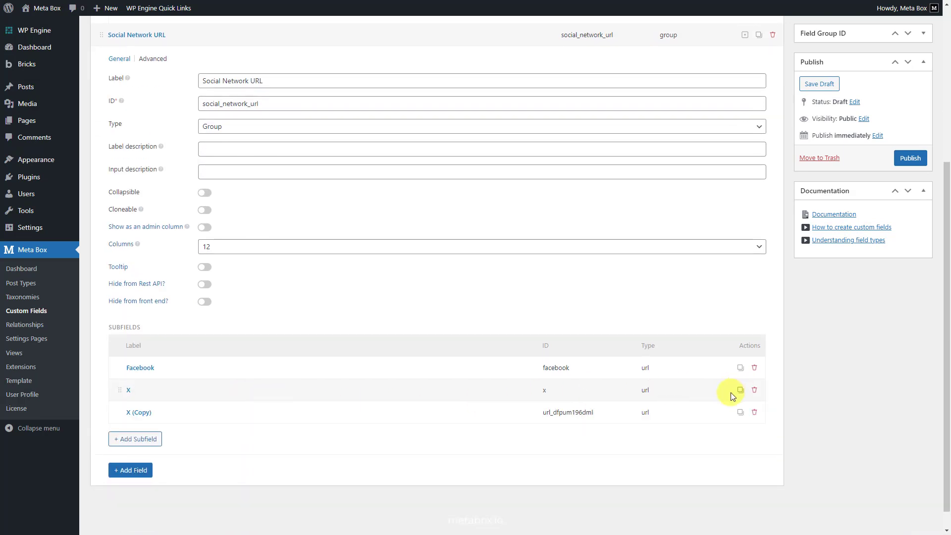
pyautogui.click(394, 417)
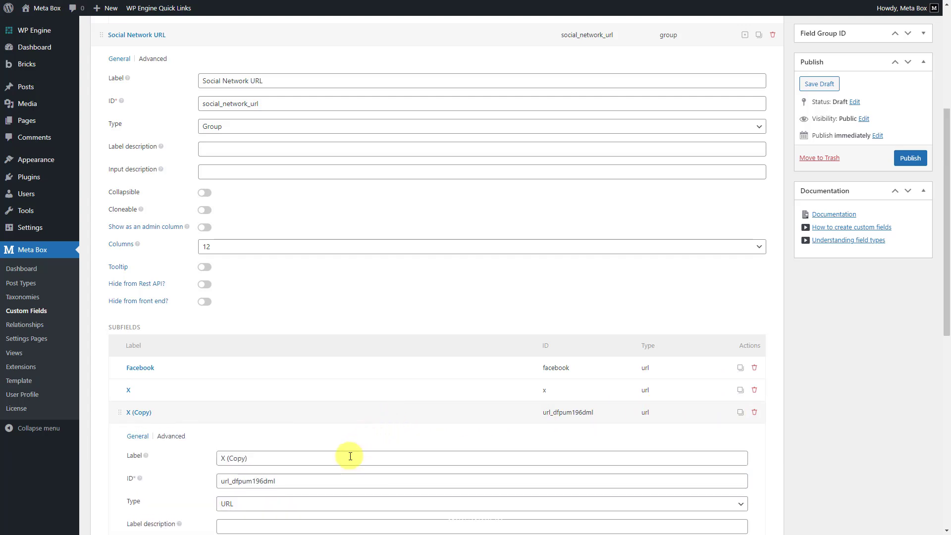
pyautogui.moveTo(351, 456); pyautogui.dragTo(222, 457)
pyautogui.write('Instagram')
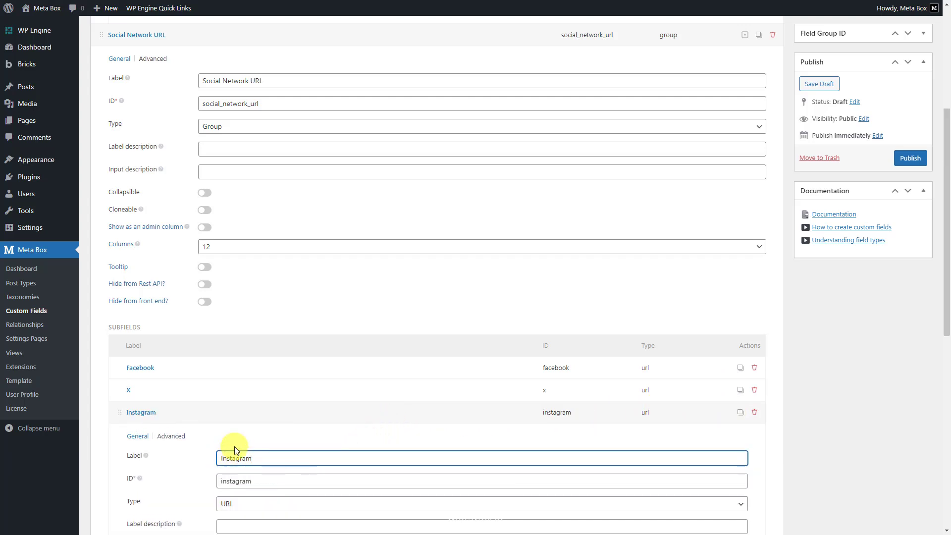
pyautogui.click(272, 417)
# - Duplicate the Instagram subfield and relabel the copy "Youtube"
pyautogui.click(741, 412)
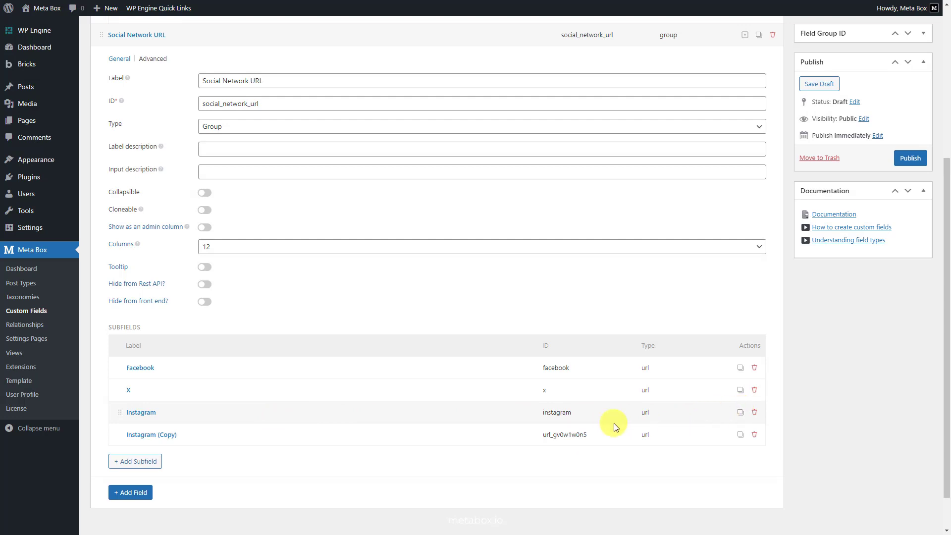
pyautogui.click(298, 435)
pyautogui.moveTo(276, 481); pyautogui.dragTo(223, 480)
pyautogui.write('Youtube')
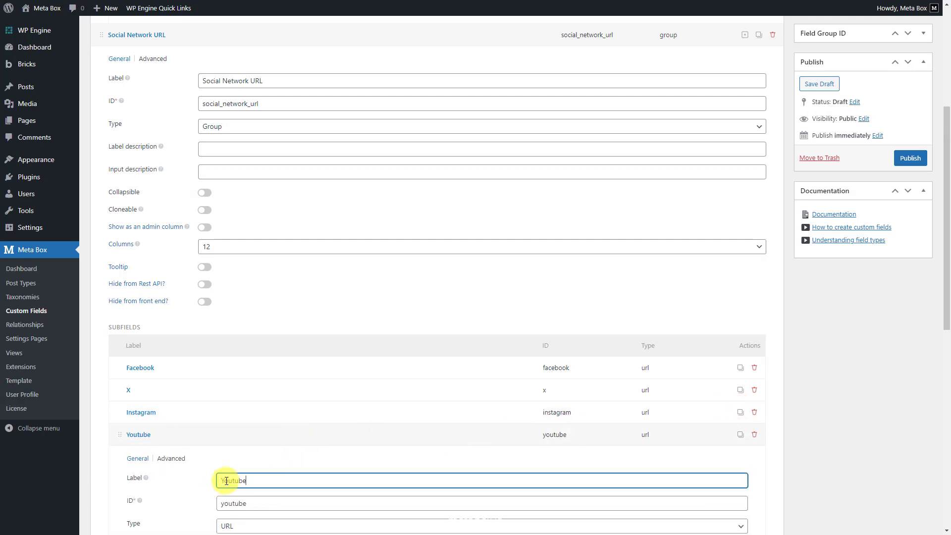
pyautogui.click(283, 439)
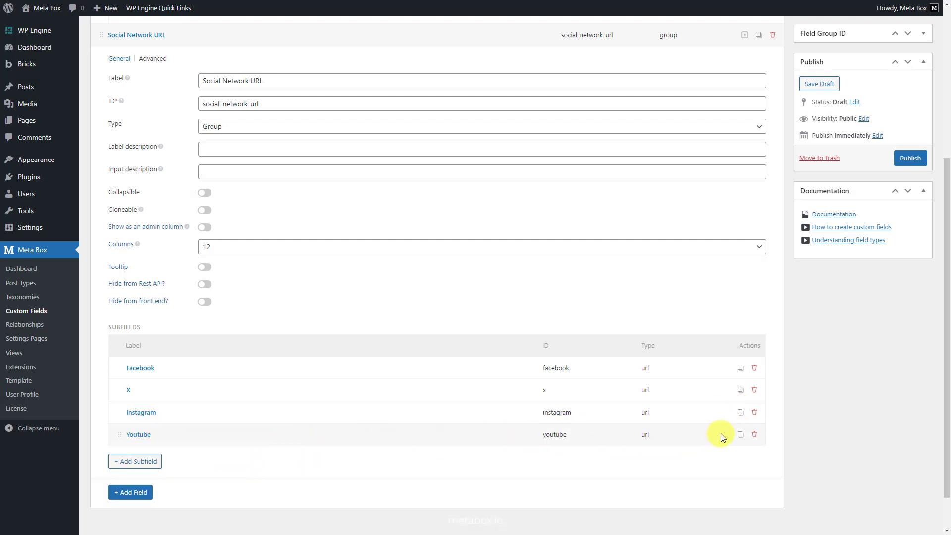
# - Duplicate the Youtube subfield, relabel the copy "LinkedIn", and collapse the Social Network URL group
pyautogui.click(740, 434)
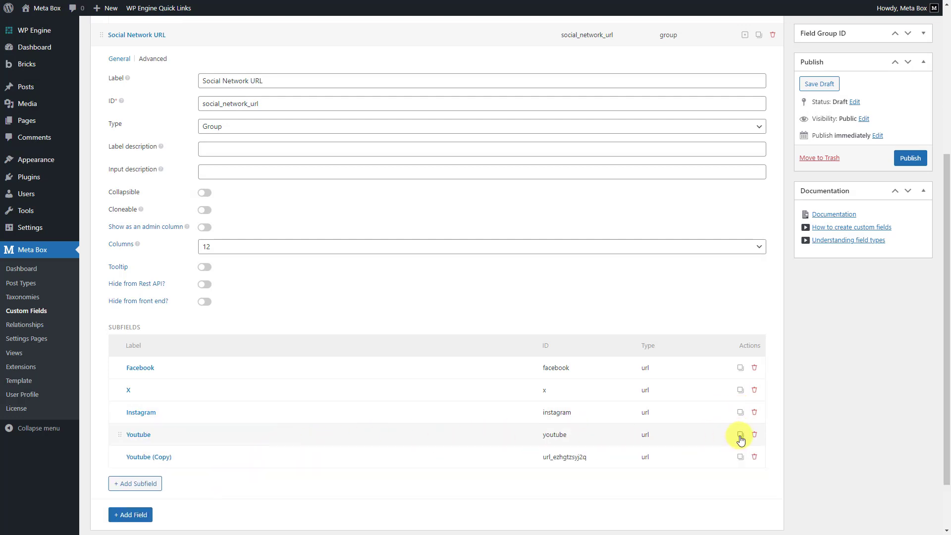
pyautogui.click(331, 459)
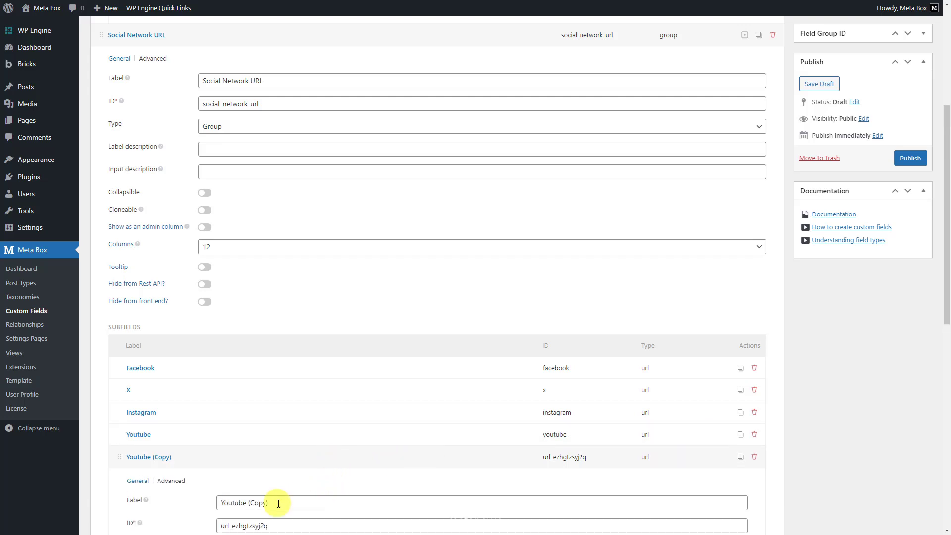
pyautogui.moveTo(278, 503); pyautogui.dragTo(196, 508)
pyautogui.write('LinkedIn')
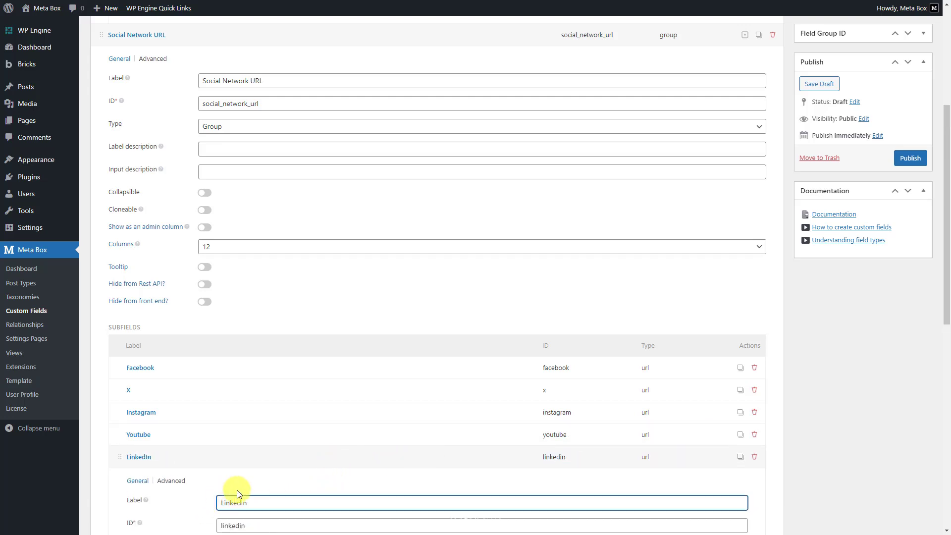
pyautogui.click(301, 460)
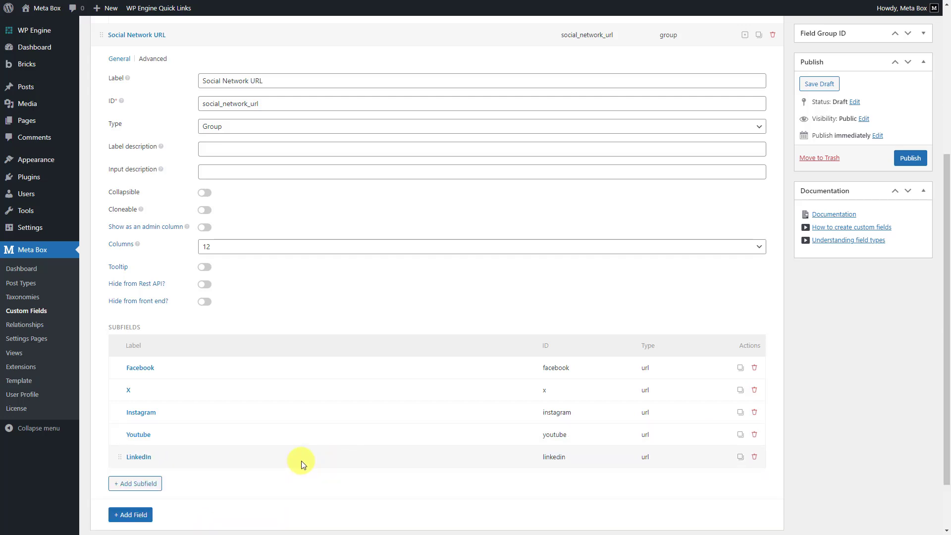
pyautogui.scroll(3, 301, 460)
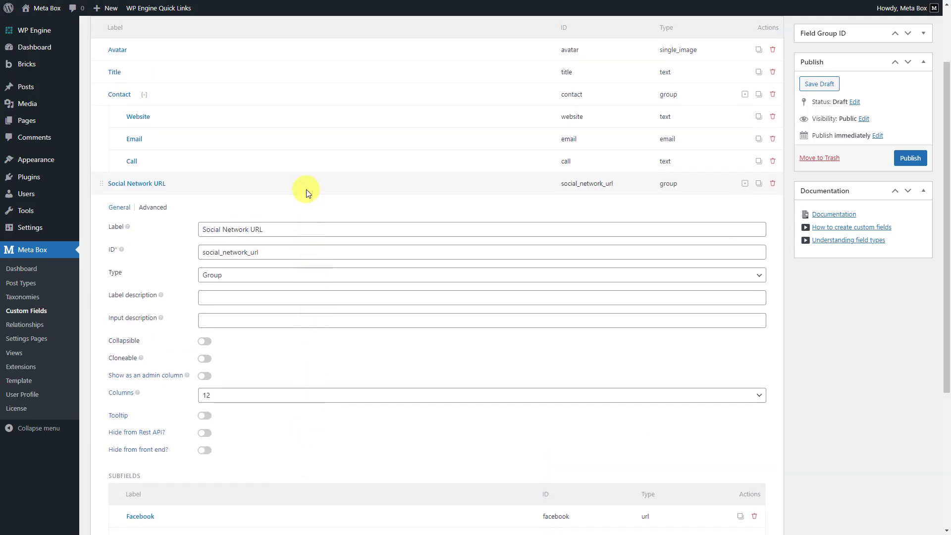
pyautogui.click(306, 189)
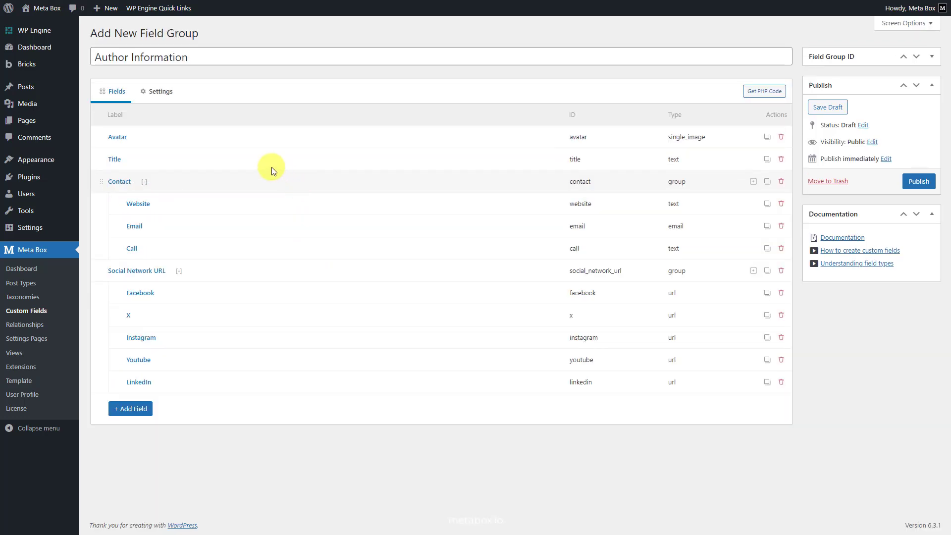
# - Set the Author Information field group's location to User and publish the field group
pyautogui.click(161, 93)
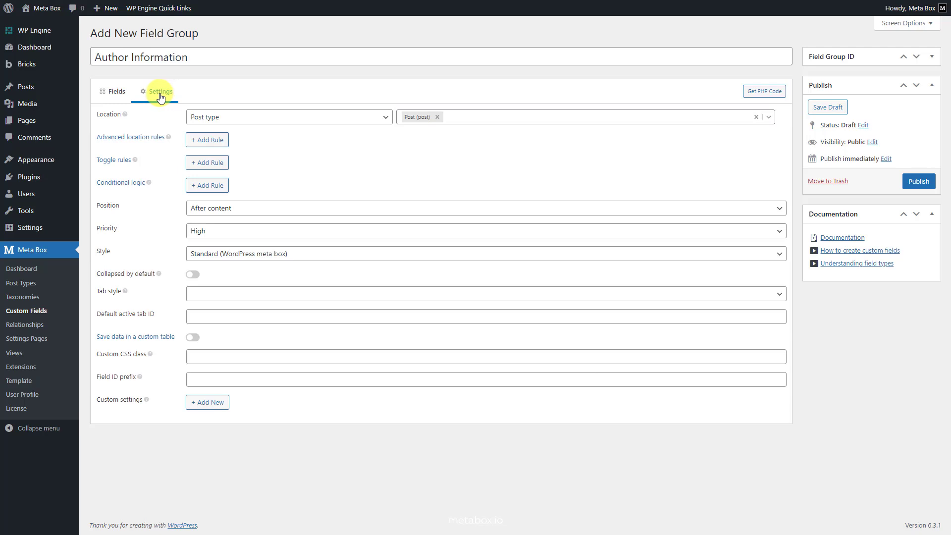
pyautogui.click(200, 118)
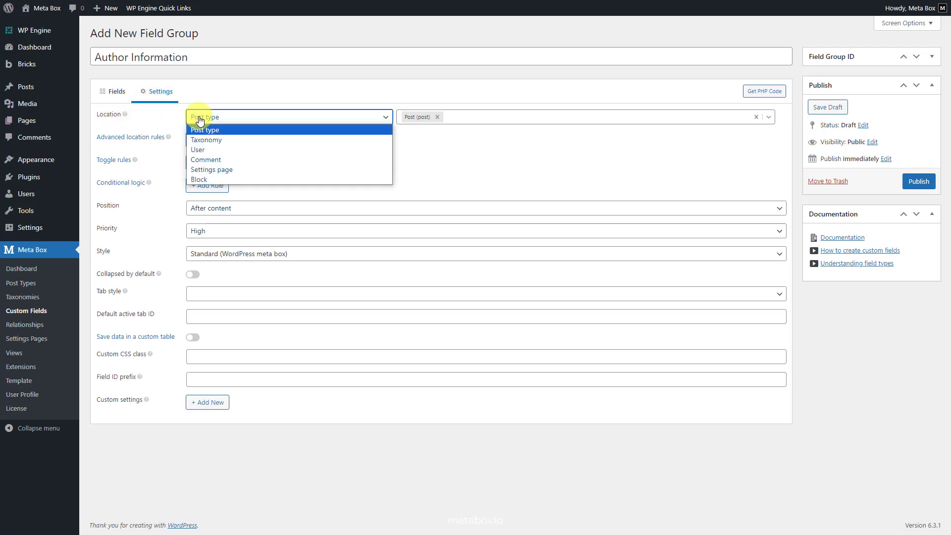
pyautogui.click(207, 148)
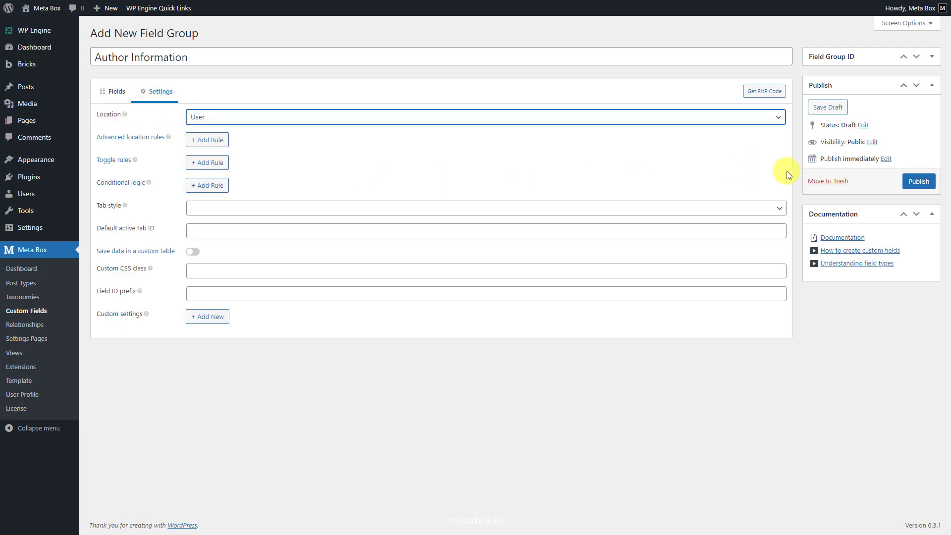
pyautogui.click(918, 183)
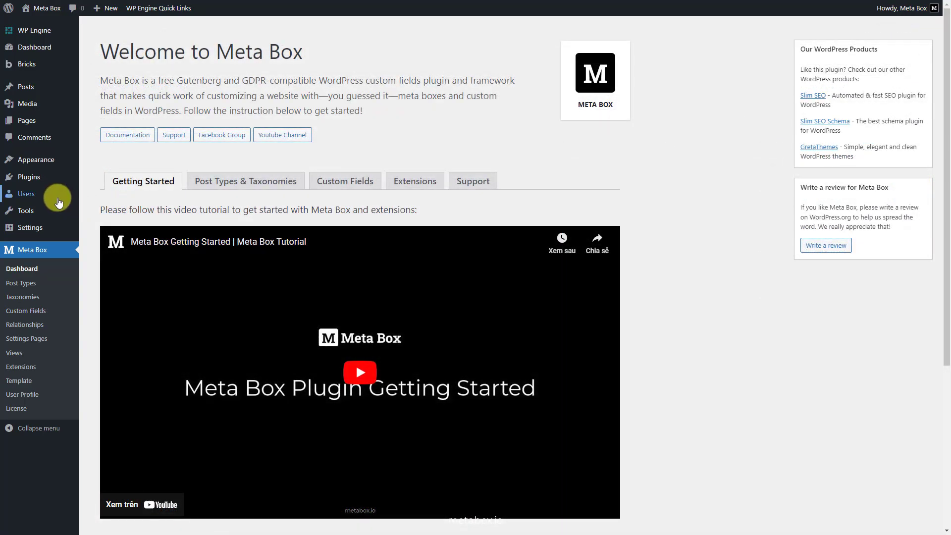
# - Open the subscriber's profile and set Biographical Info to "Meta Box is a free Gutenberg and GDPR-compatible WordPress custom fields plugin and framework."
pyautogui.moveTo(25, 194)
pyautogui.click(109, 200)
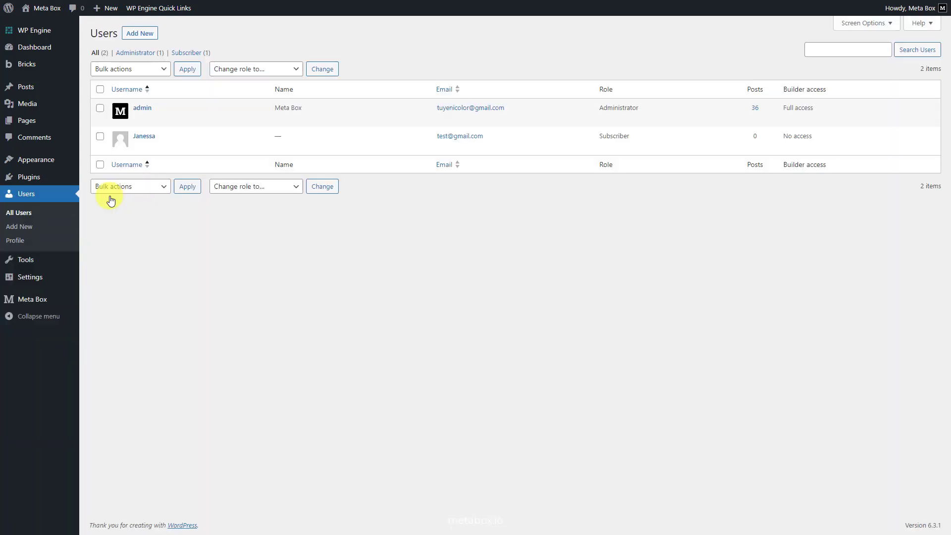
pyautogui.click(140, 146)
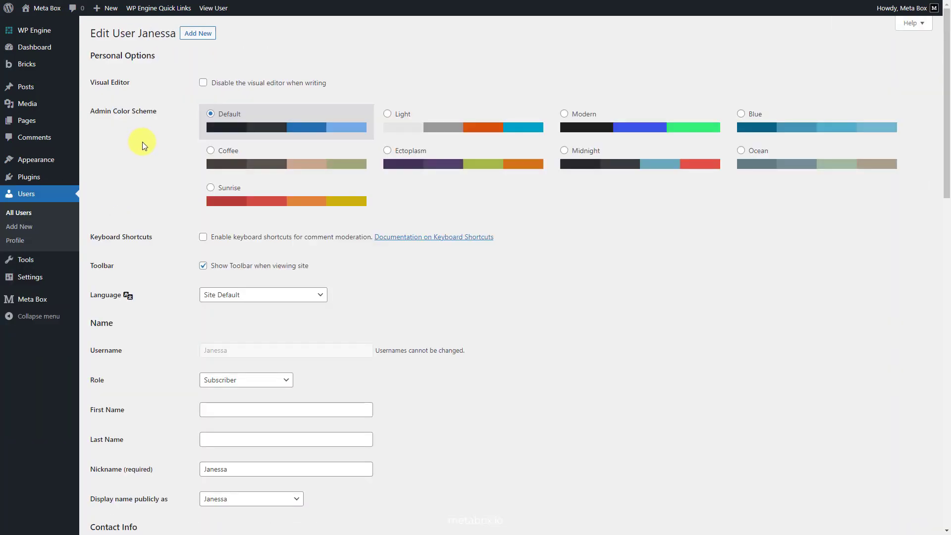
pyautogui.scroll(-7, 143, 148)
pyautogui.click(217, 296)
pyautogui.hotkey('ctrl', 'v')
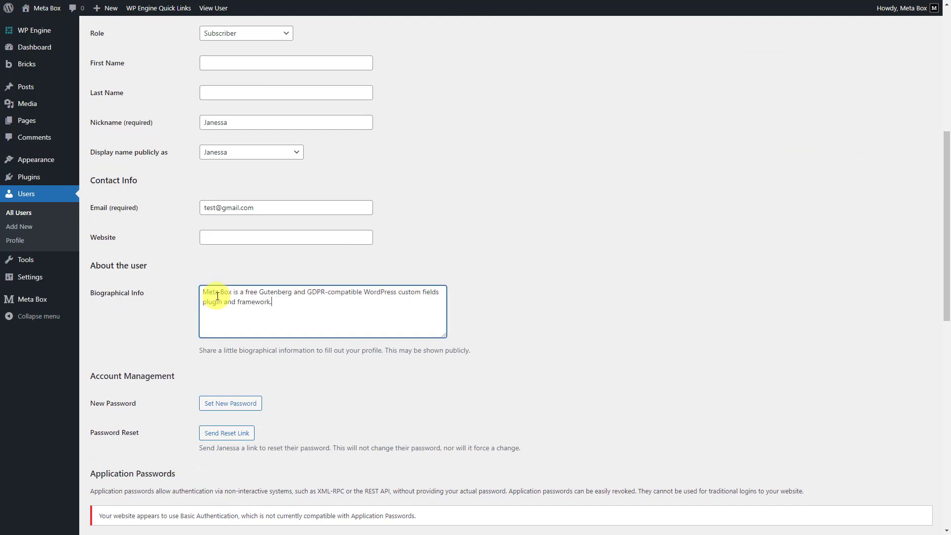
# - In the profile's Author Information, set the avatar to avatar_user.png from the media library and the title to "Meta Box Team"
pyautogui.scroll(-10, 217, 296)
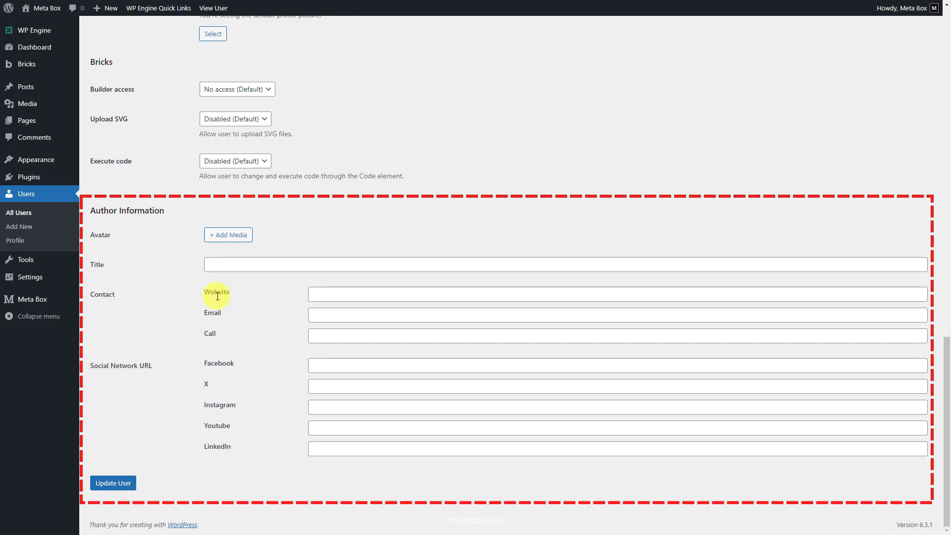
pyautogui.click(231, 241)
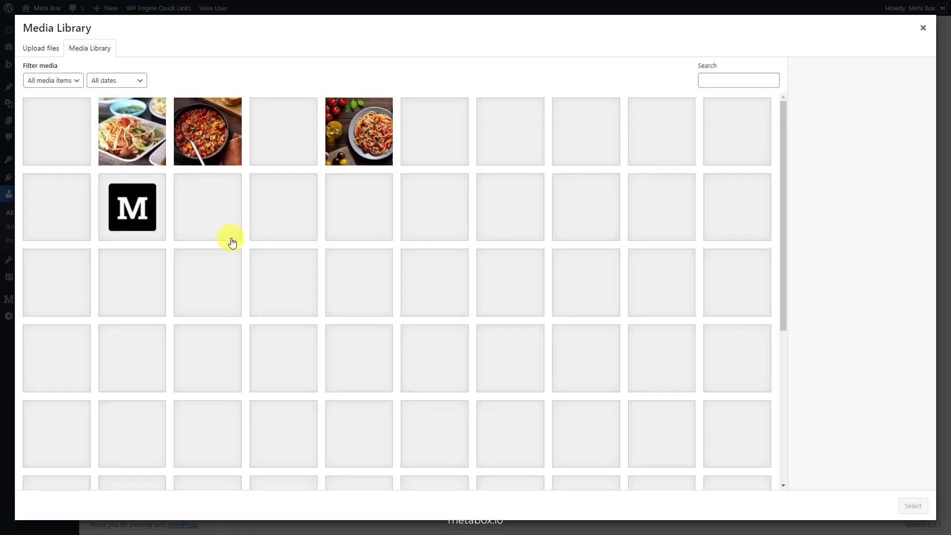
pyautogui.click(149, 213)
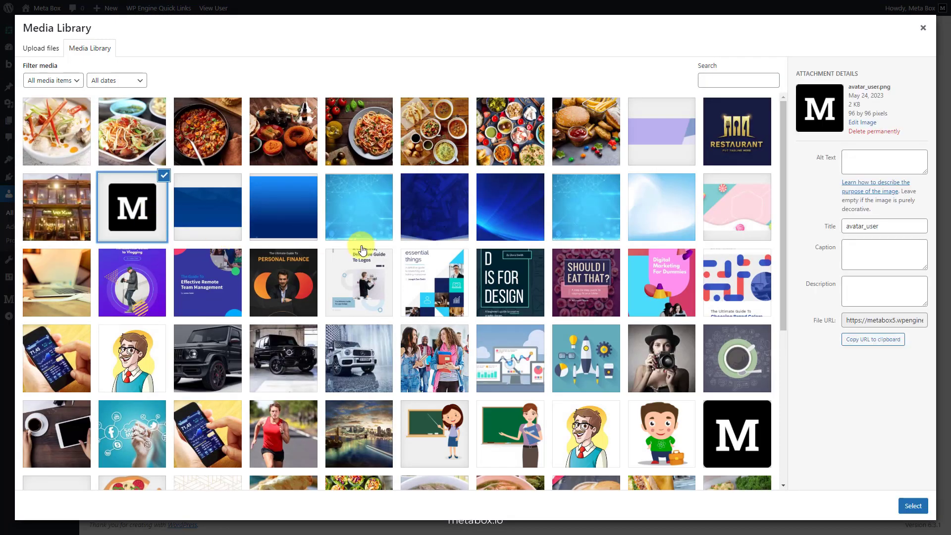
pyautogui.click(911, 505)
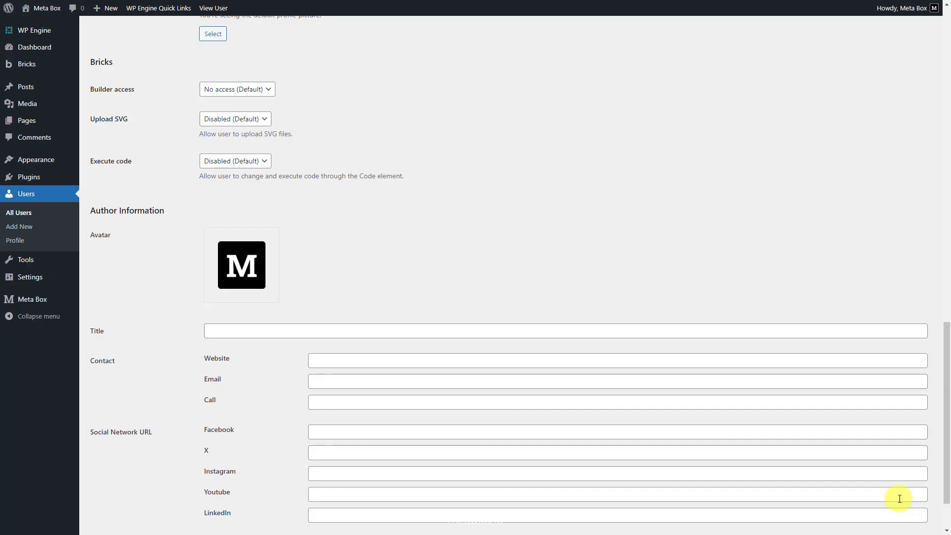
pyautogui.click(255, 331)
pyautogui.scroll(-2, 254, 329)
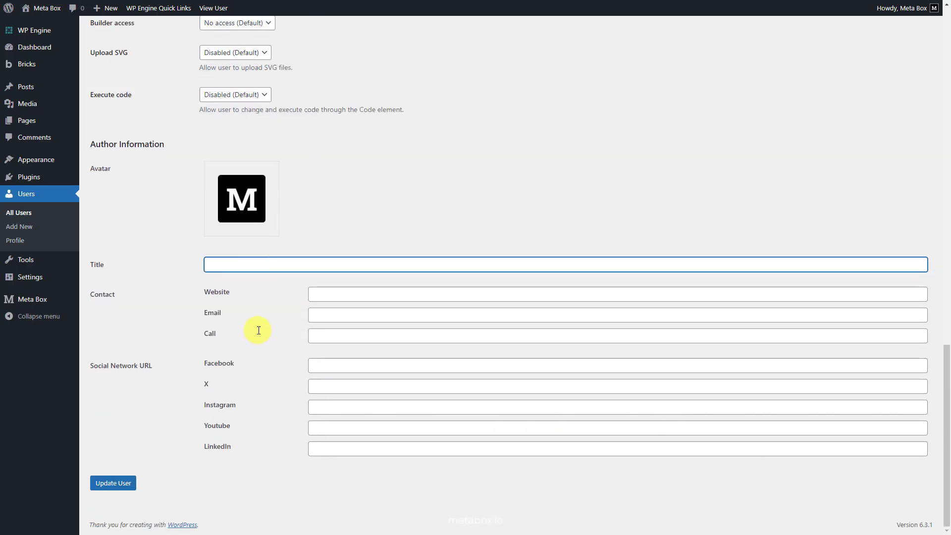
pyautogui.write('Meta Box Team')
pyautogui.click(318, 294)
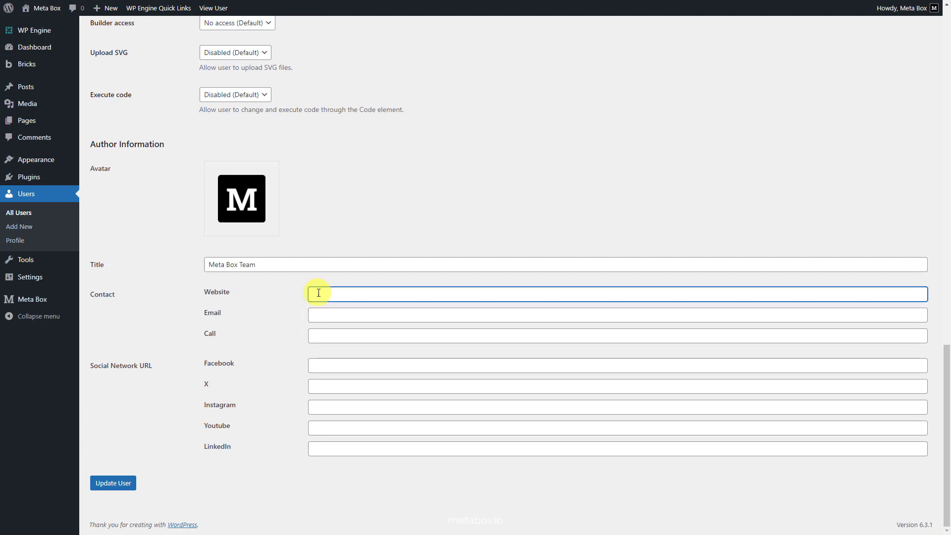
pyautogui.write('https://metabox.io')
pyautogui.click(316, 311)
pyautogui.write('test@gmail.com')
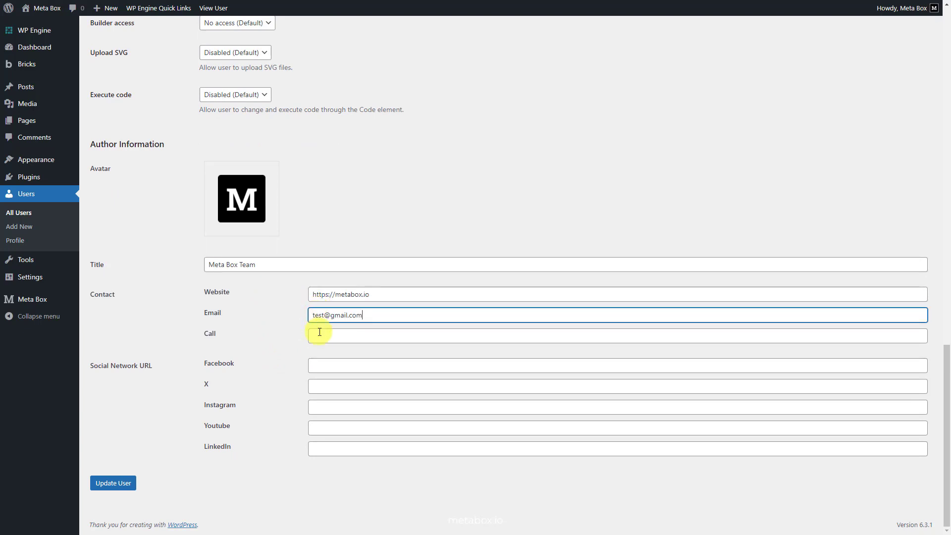
pyautogui.click(319, 336)
pyautogui.write('0123456789')
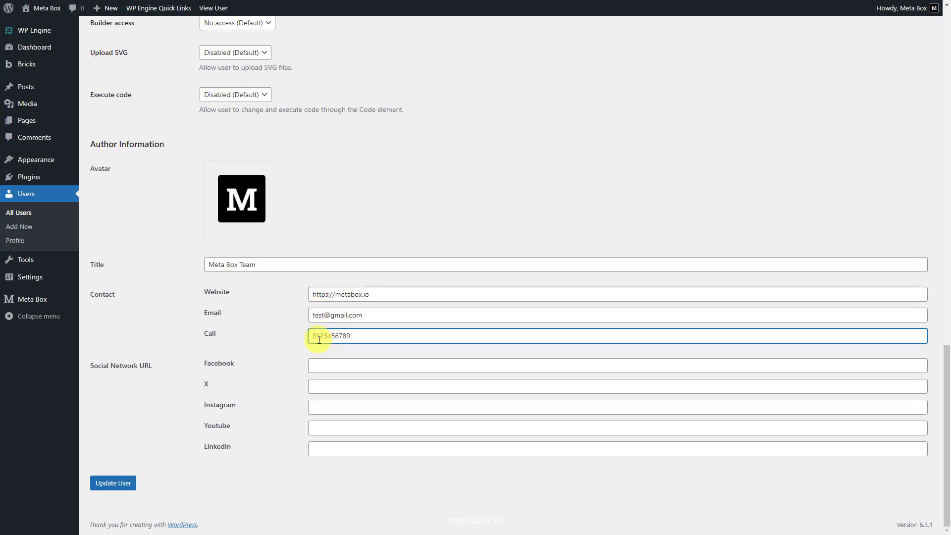
pyautogui.click(318, 364)
pyautogui.write('https://facebook.com')
pyautogui.click(320, 385)
pyautogui.write('https://twitter.com')
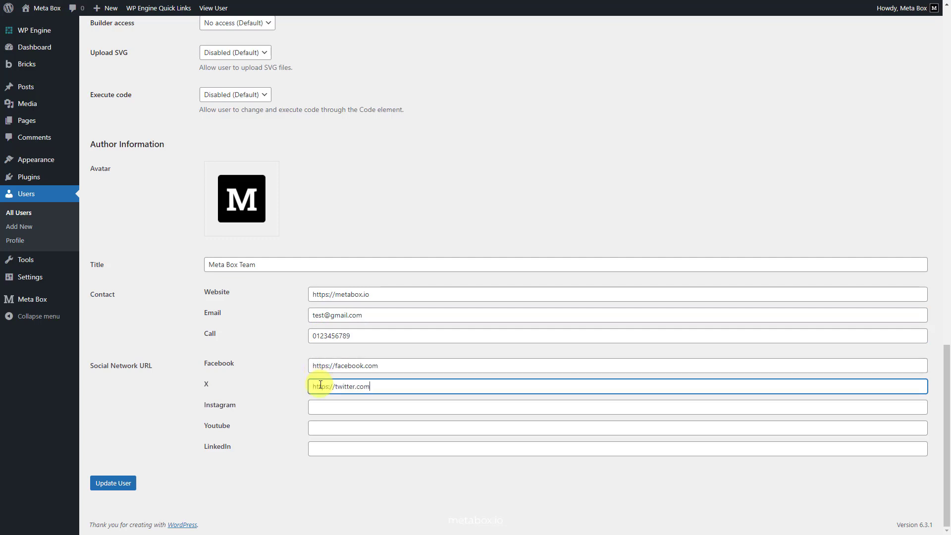
pyautogui.click(320, 406)
pyautogui.write('https://instagram.com')
pyautogui.click(323, 427)
pyautogui.write('https://youtube.com')
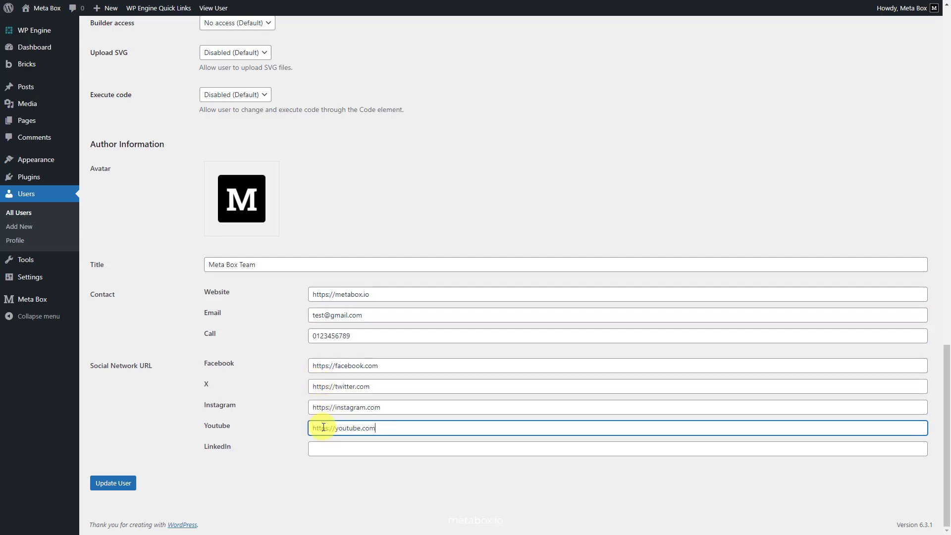
pyautogui.click(320, 449)
pyautogui.write('https://linkedin.com')
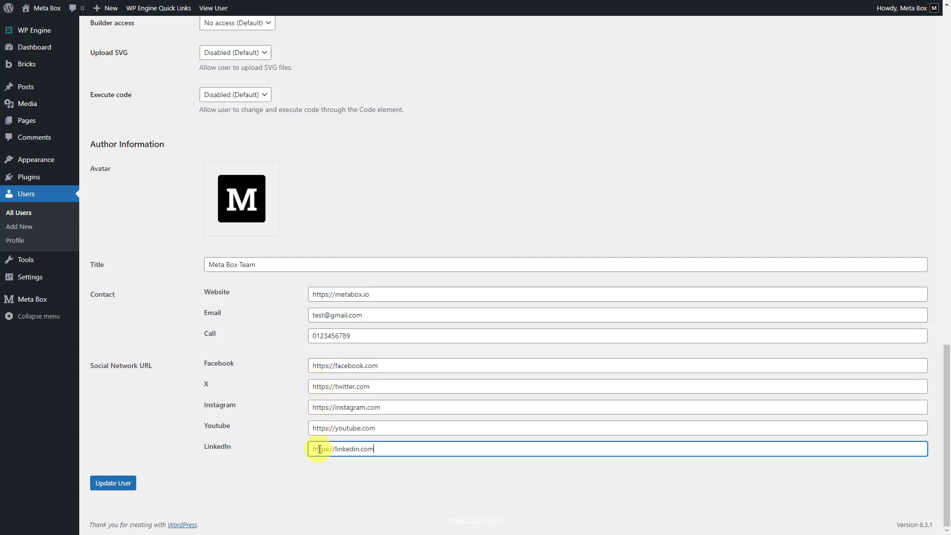
pyautogui.click(124, 486)
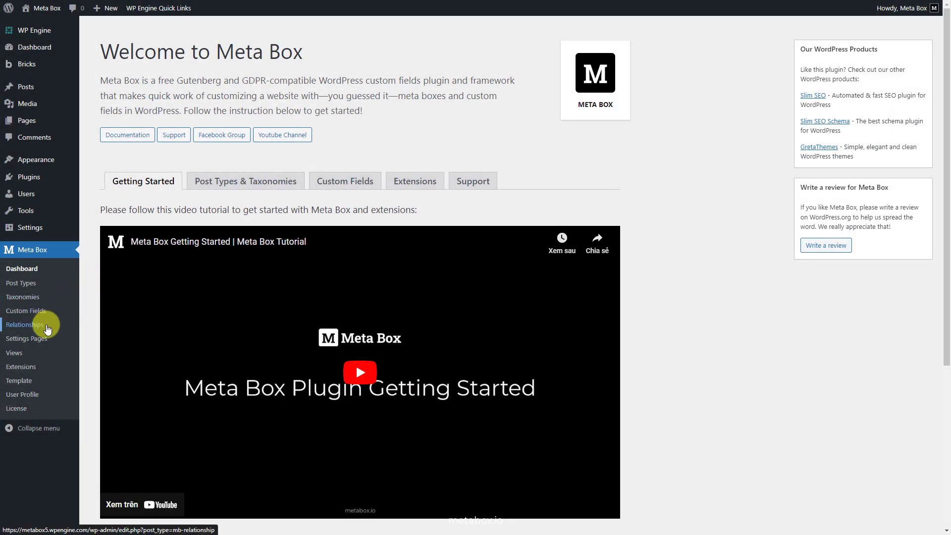
# - Add a new Meta Box relationship titled "Post to User" and set the object type of its To side to User
pyautogui.click(29, 324)
pyautogui.click(206, 34)
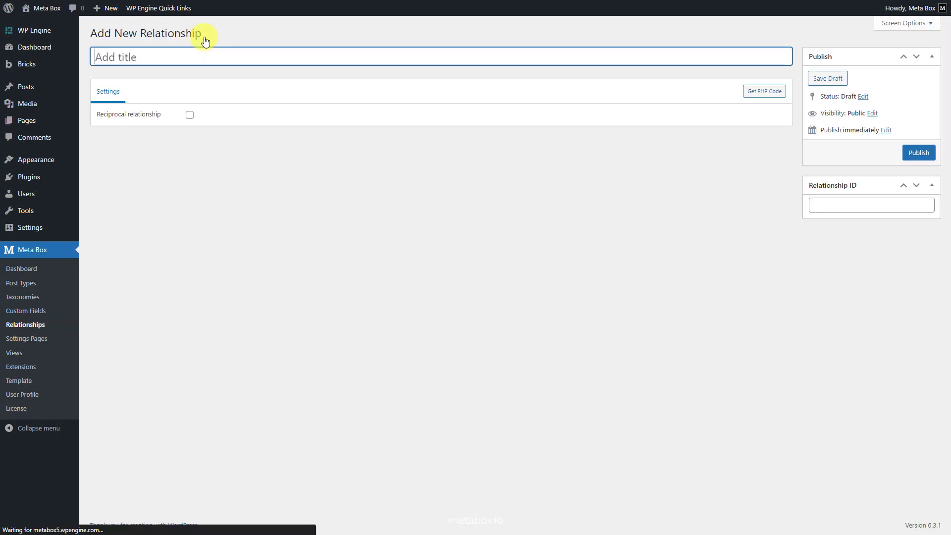
pyautogui.write('Post to User')
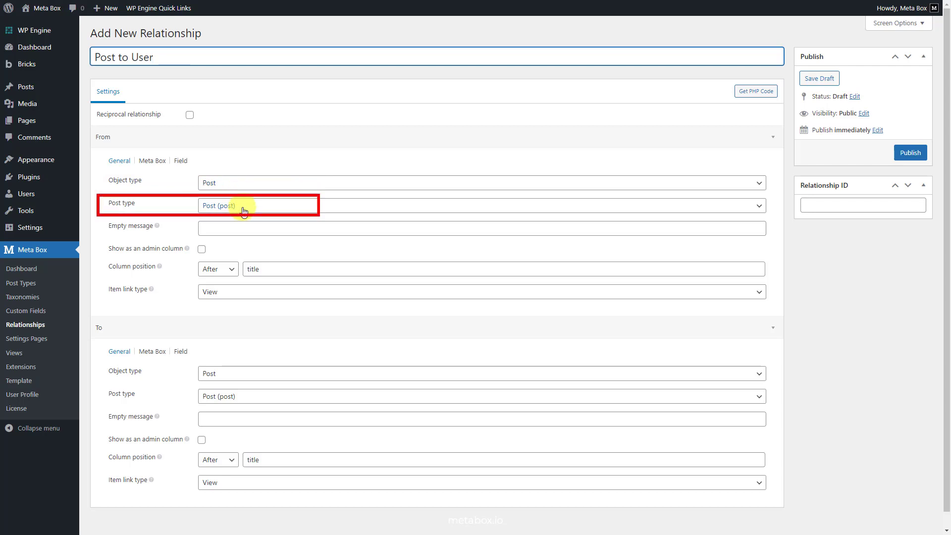
pyautogui.click(218, 375)
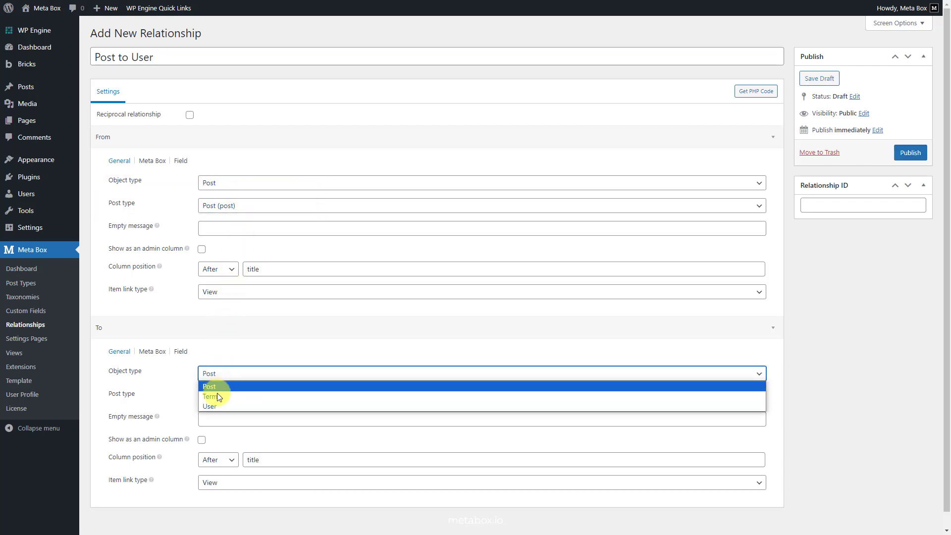
pyautogui.click(215, 405)
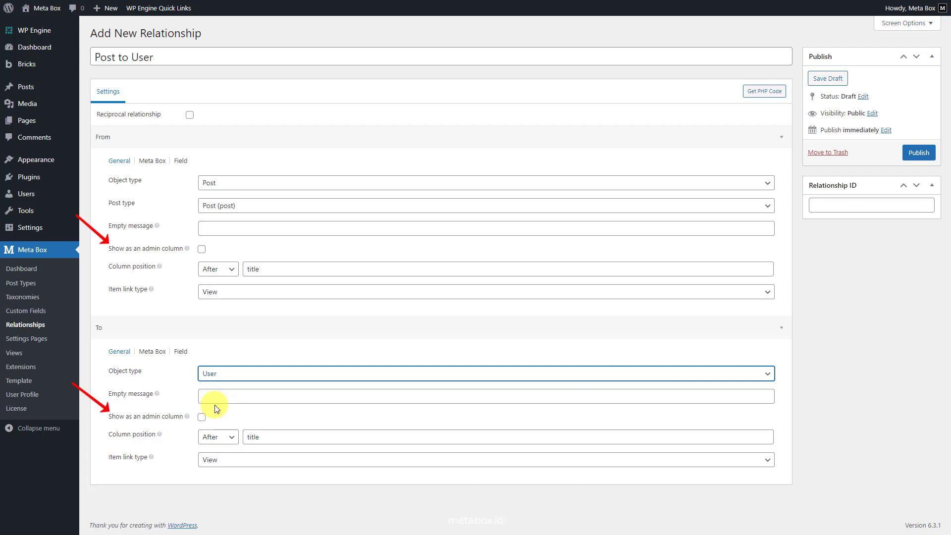
# - Show the relationship's From side as an admin column with the column title "Author"
pyautogui.click(201, 249)
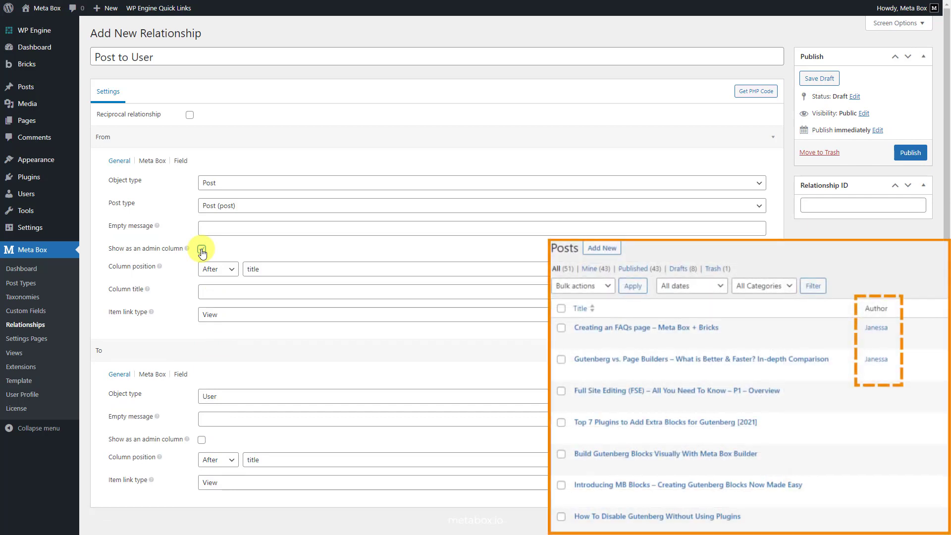
pyautogui.click(200, 292)
pyautogui.write('Author')
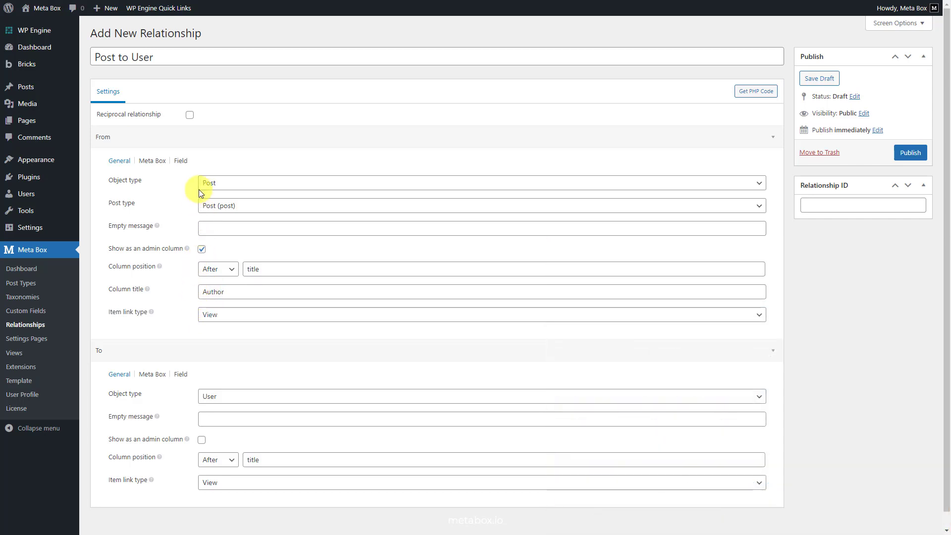
# - Open the field settings of both relationship sides and set the To side's label to "Related Author"
pyautogui.click(181, 162)
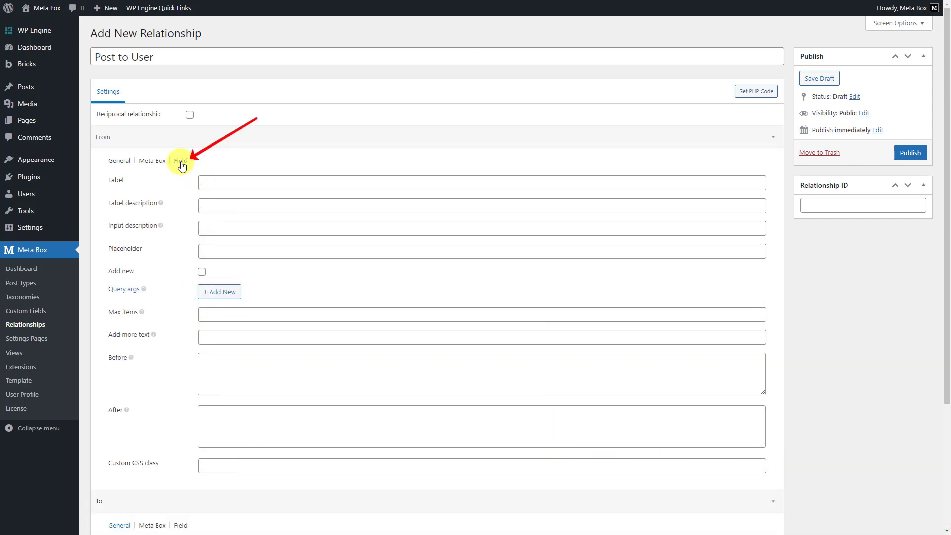
pyautogui.click(208, 183)
pyautogui.scroll(-3, 208, 180)
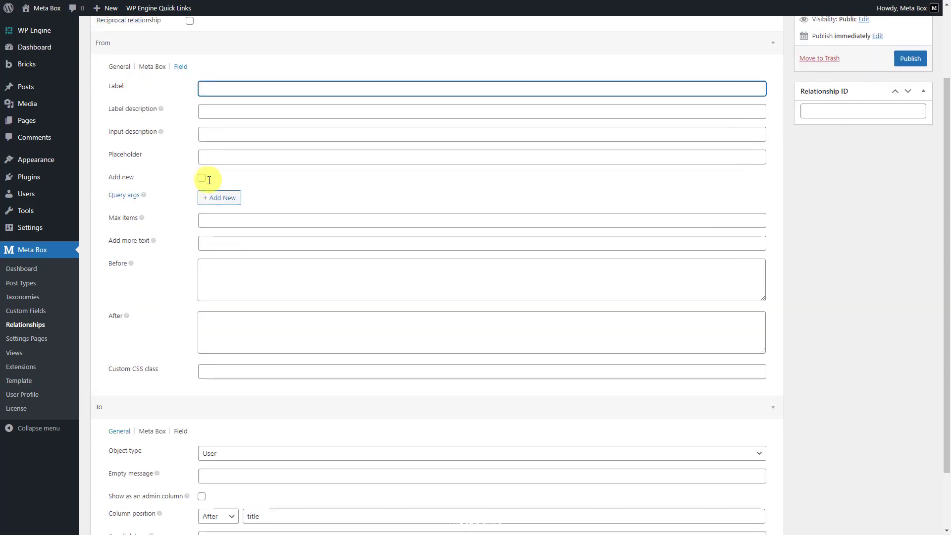
pyautogui.scroll(-1, 208, 188)
pyautogui.click(181, 359)
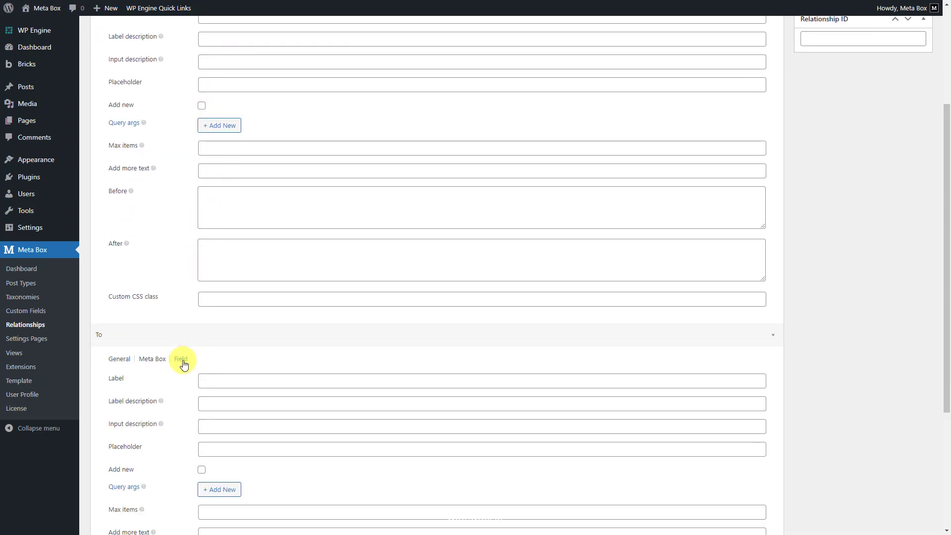
pyautogui.click(205, 380)
pyautogui.write('Related Author')
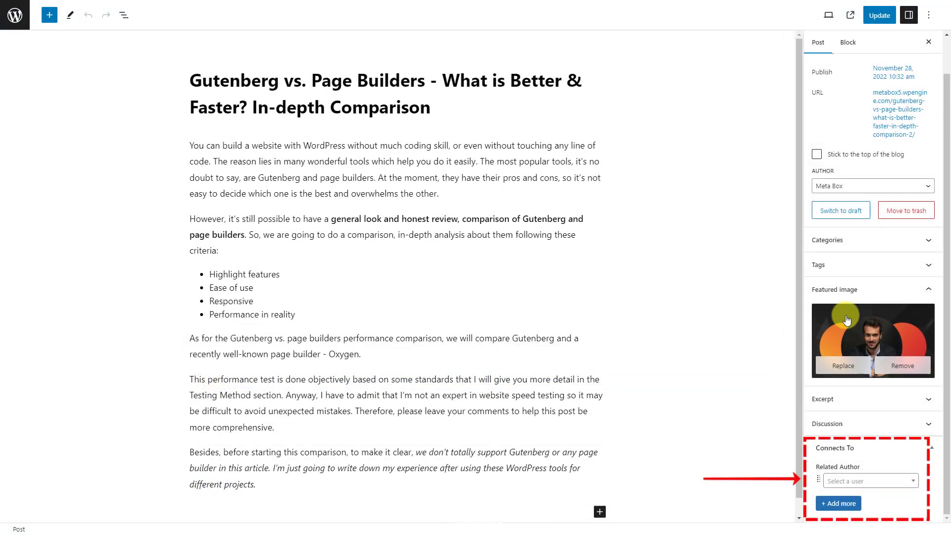
# - Choose the subscriber as Related Author in the "Gutenberg vs. Page Builders" post
pyautogui.click(862, 481)
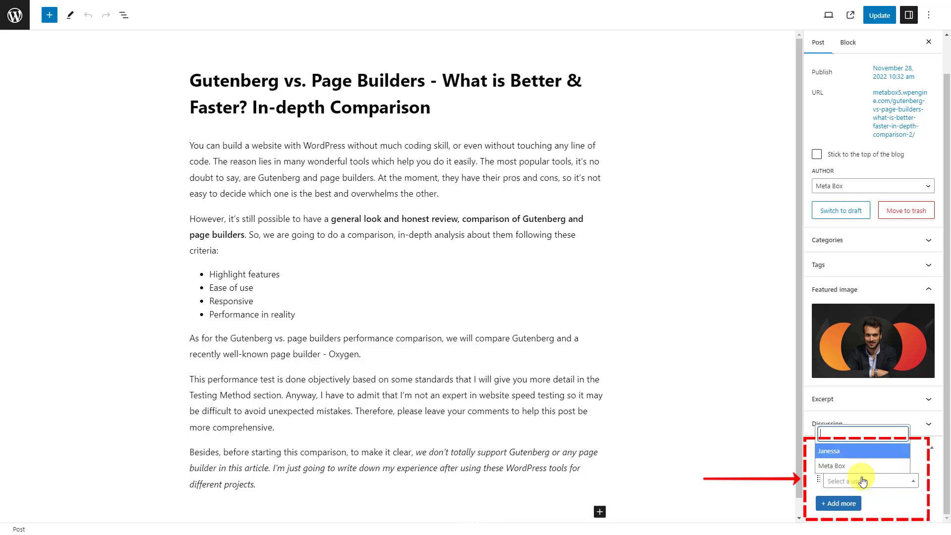
pyautogui.click(851, 450)
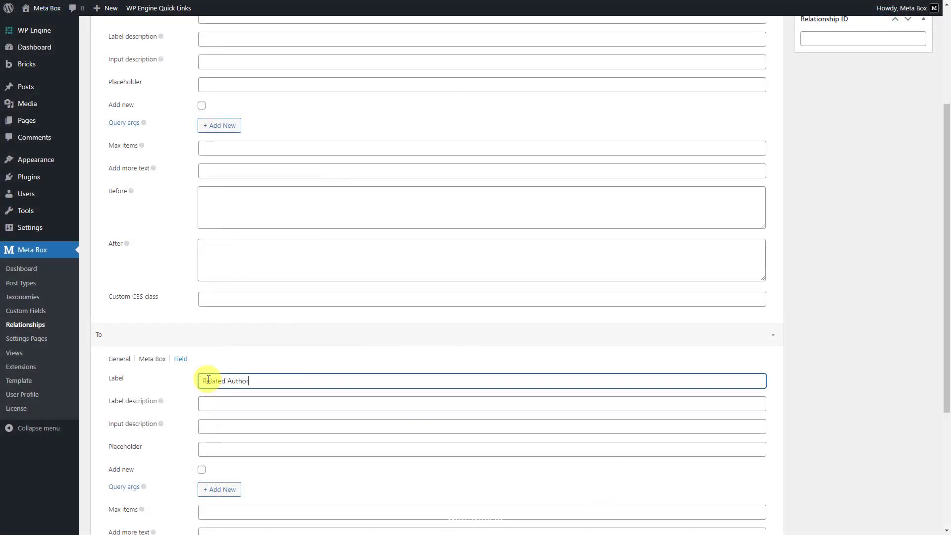
# - Publish the "Post to User" relationship
pyautogui.scroll(3, 208, 380)
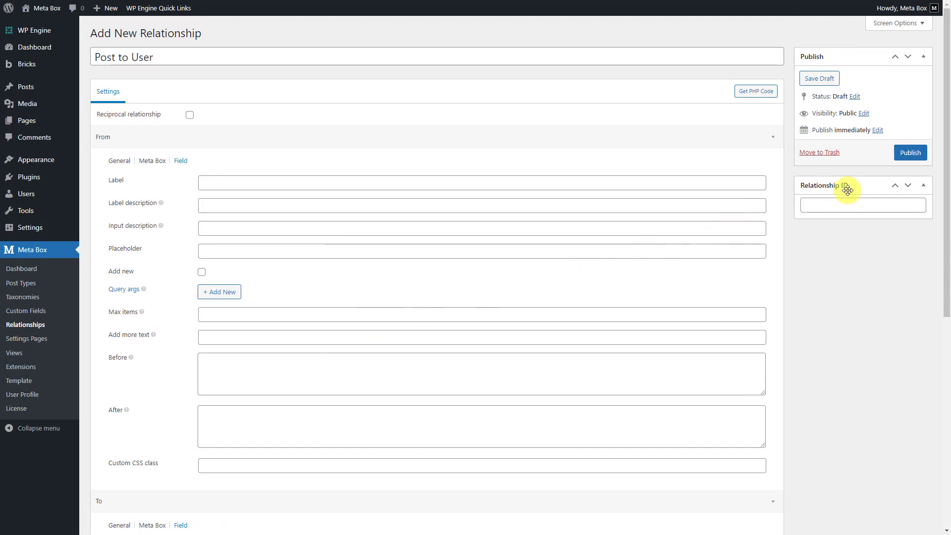
pyautogui.click(909, 154)
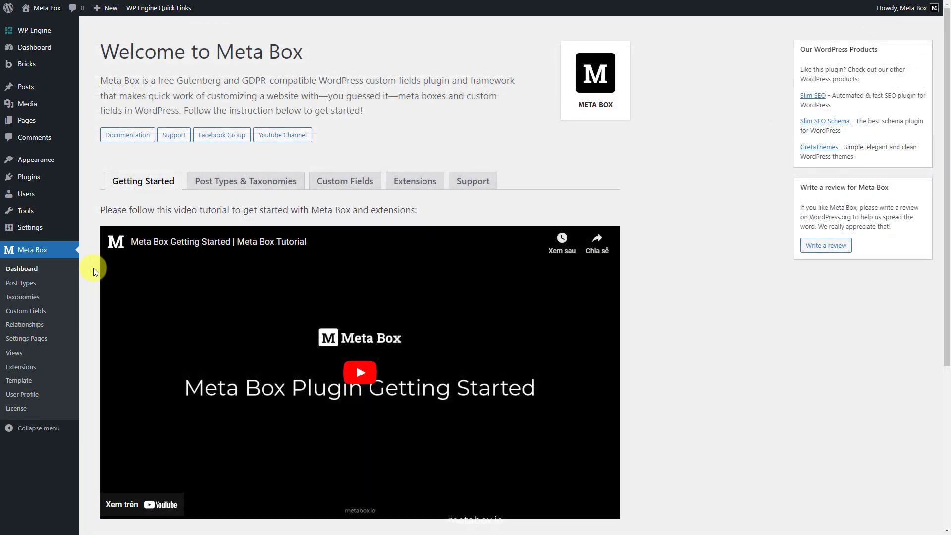
# - In the subscriber's profile, set Connected From to the post "Creating an FAQs page - Meta Box + Bricks" and update the user
pyautogui.moveTo(60, 197)
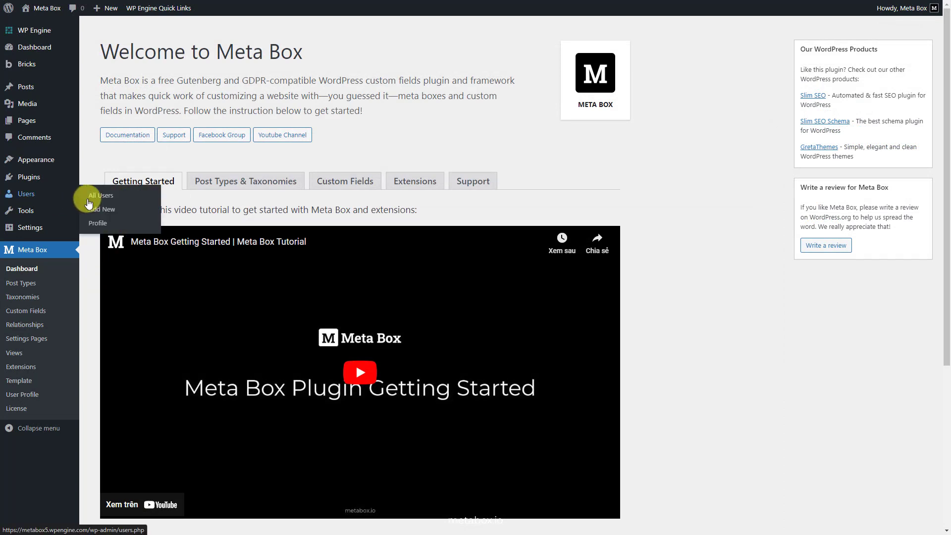
pyautogui.click(108, 200)
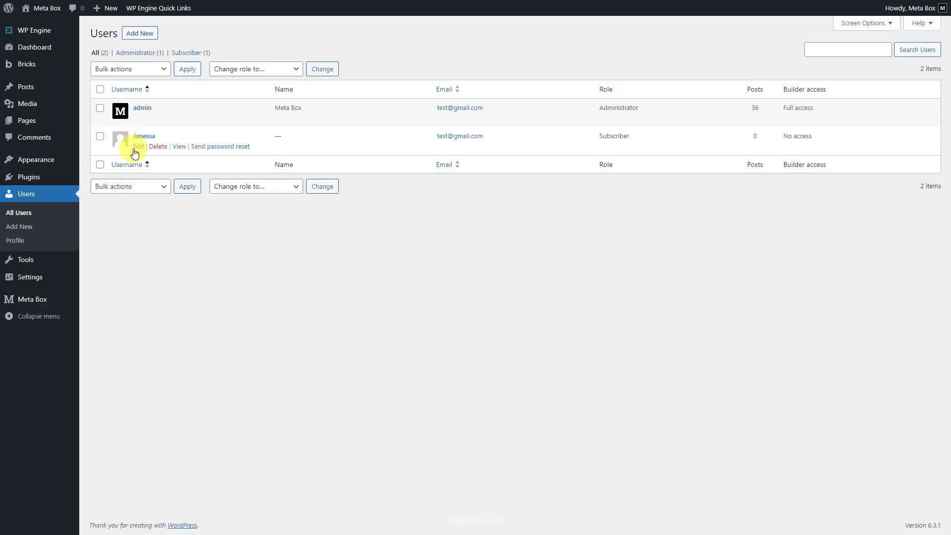
pyautogui.click(138, 148)
pyautogui.scroll(-20, 137, 148)
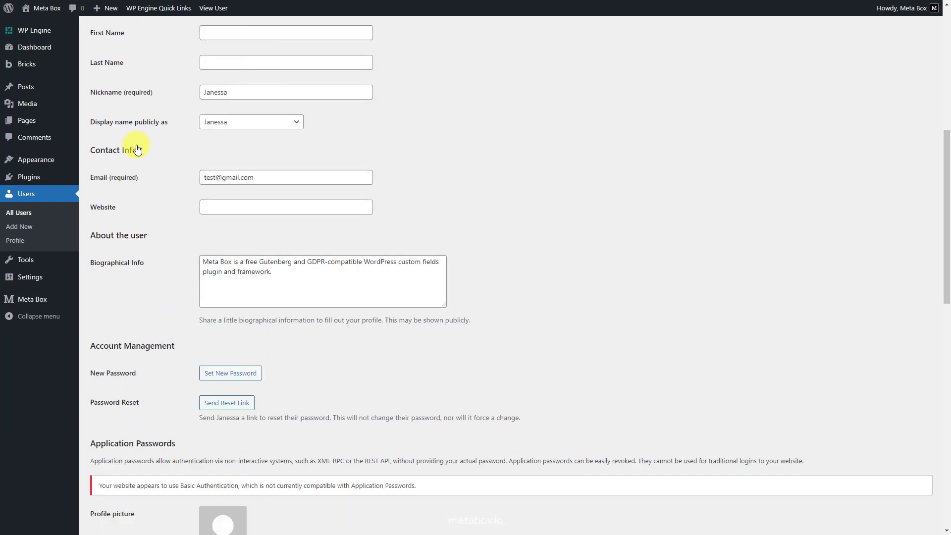
pyautogui.scroll(-4, 137, 149)
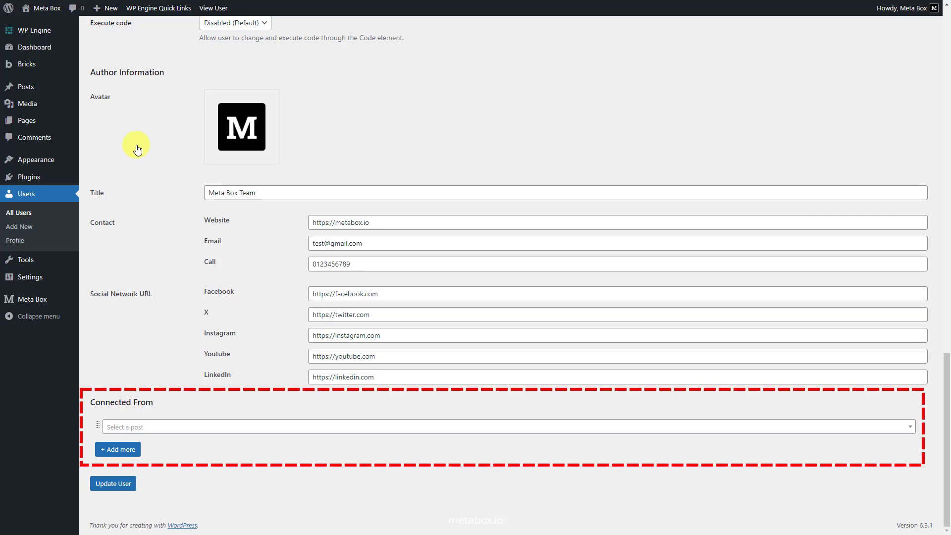
pyautogui.click(142, 426)
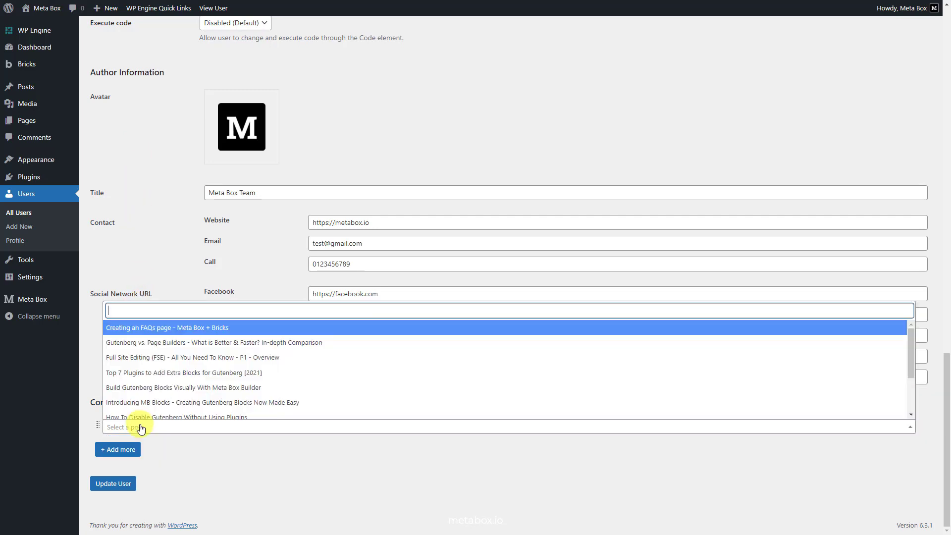
pyautogui.click(170, 328)
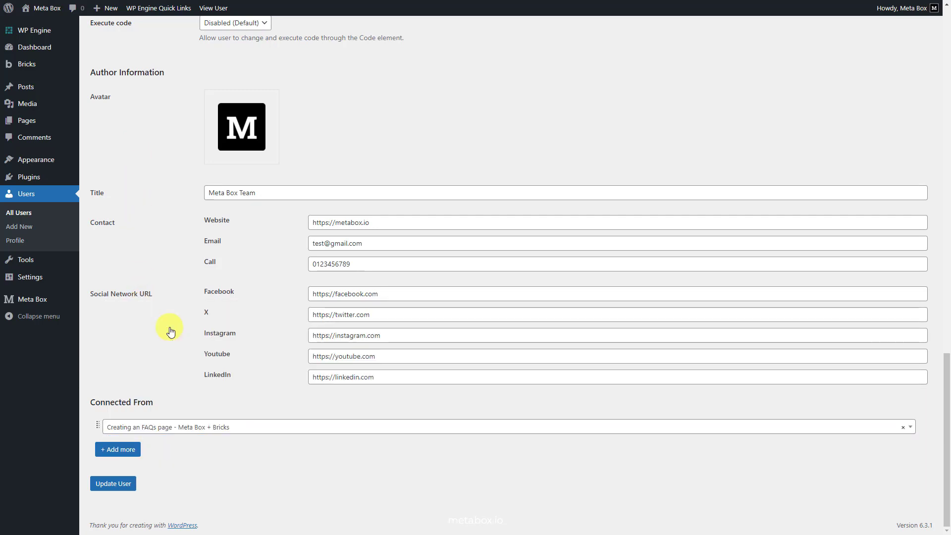
pyautogui.click(131, 485)
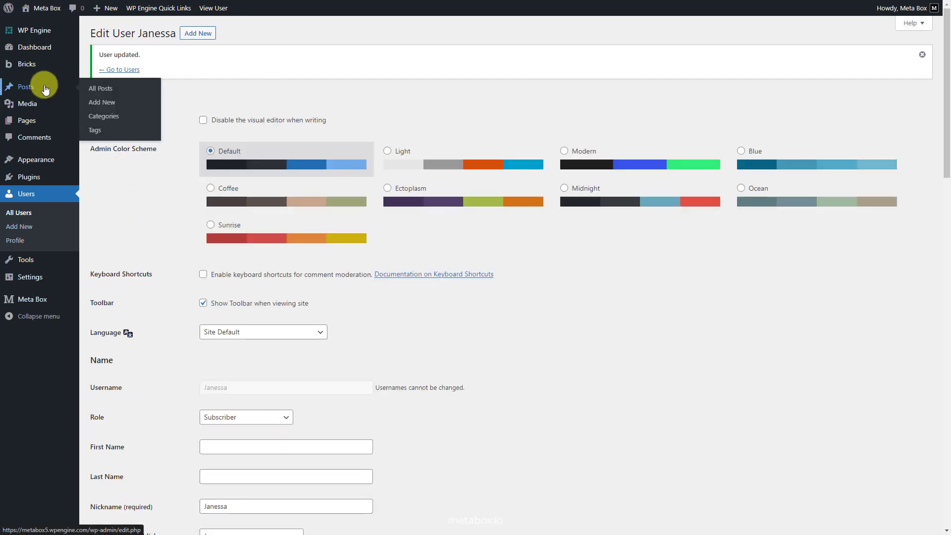
# - Open the "Gutenberg vs. Page Builders" post from the posts list, set the subscriber as Related Author, and update the post
pyautogui.click(107, 88)
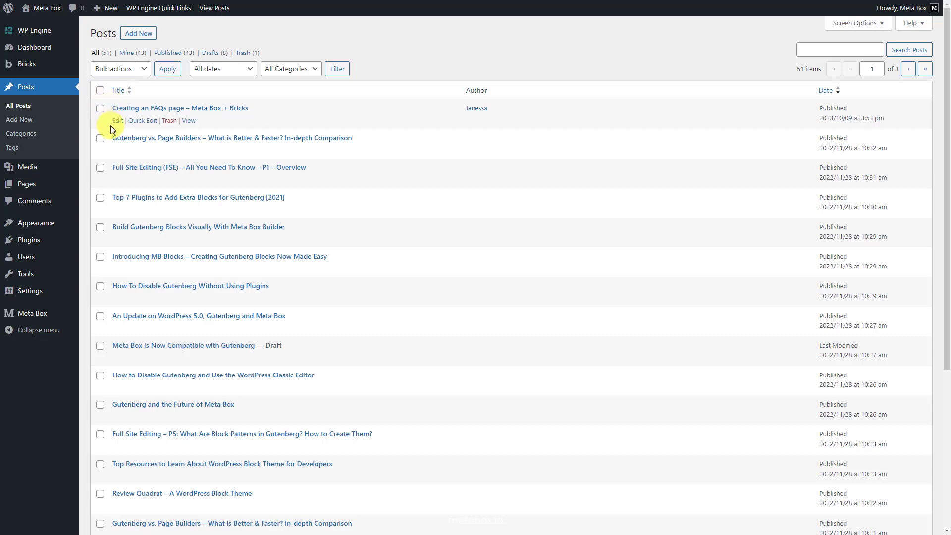
pyautogui.click(118, 148)
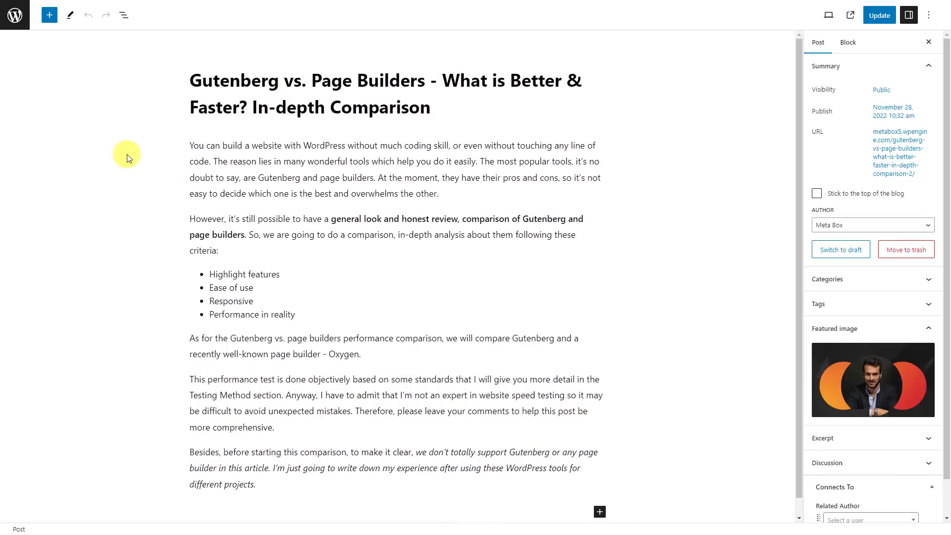
pyautogui.scroll(-1, 847, 320)
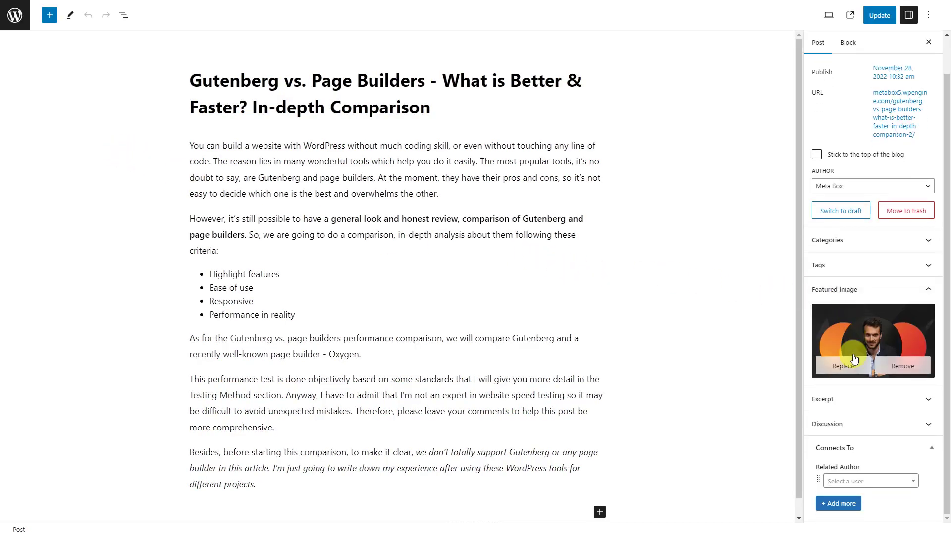
pyautogui.click(862, 480)
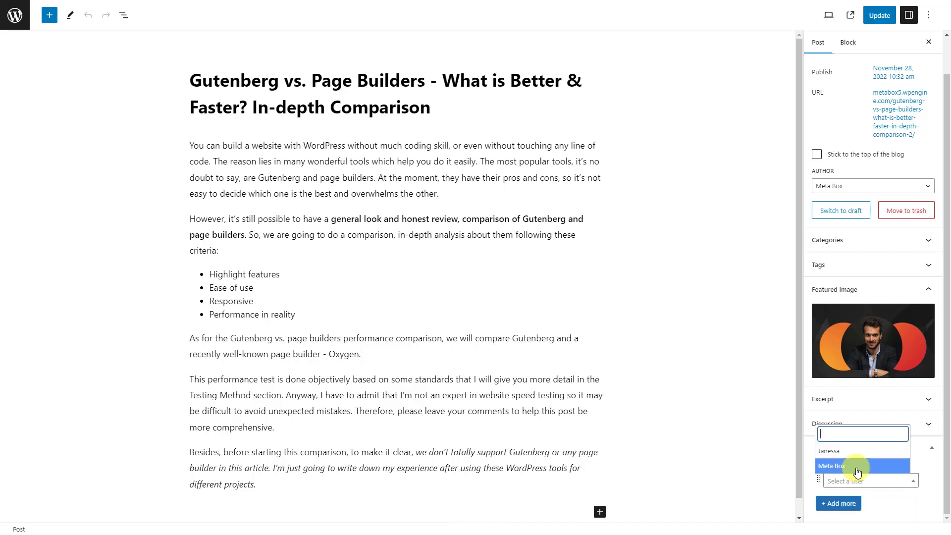
pyautogui.click(849, 450)
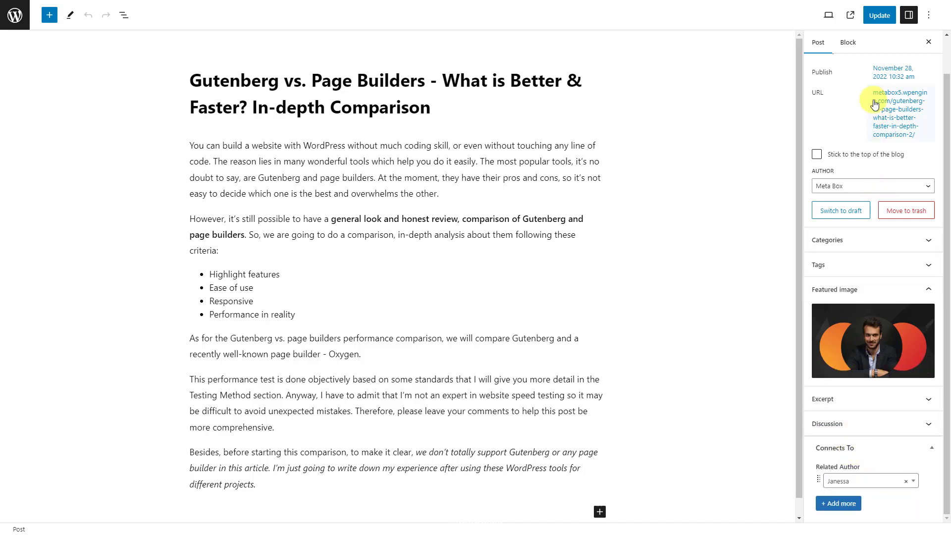
pyautogui.click(878, 17)
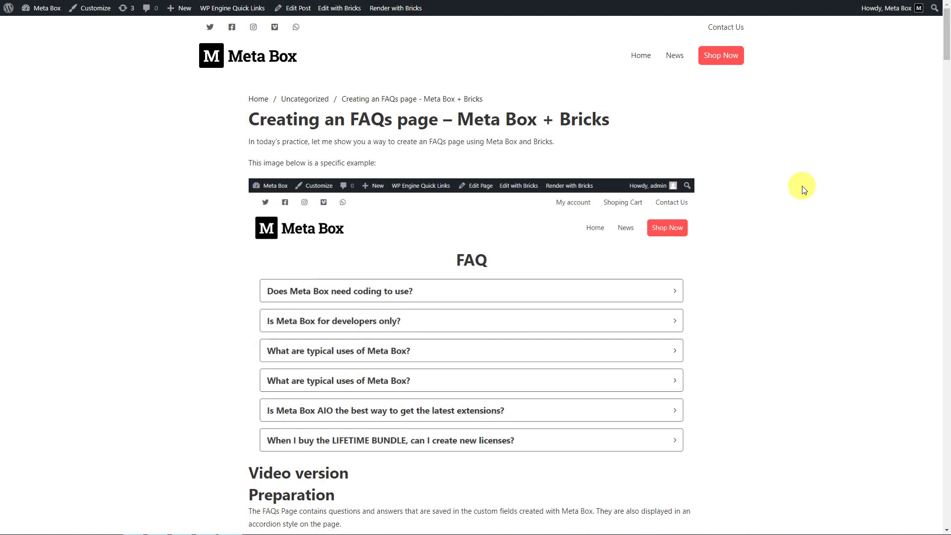
# - Open the Single Post Template from the Bricks templates list in the Bricks editor
pyautogui.scroll(-7, 803, 190)
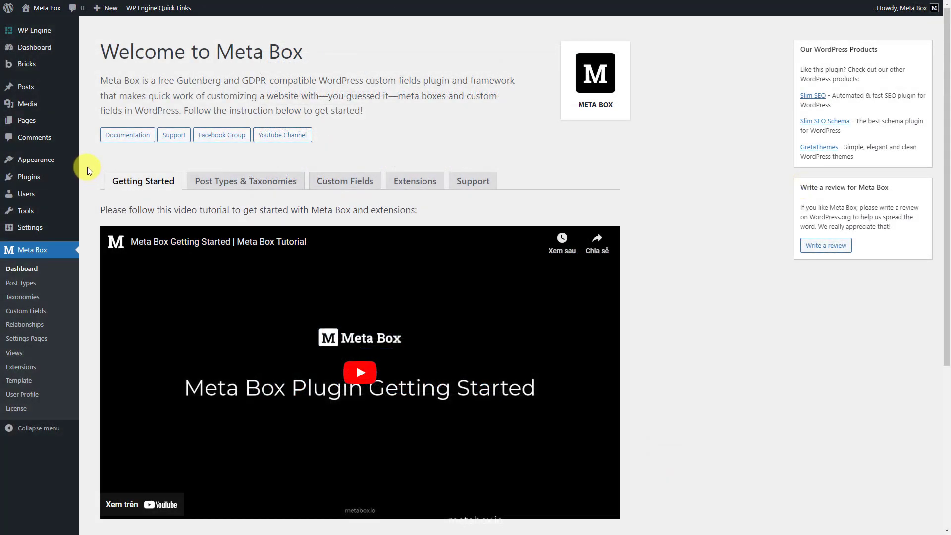
pyautogui.moveTo(50, 64)
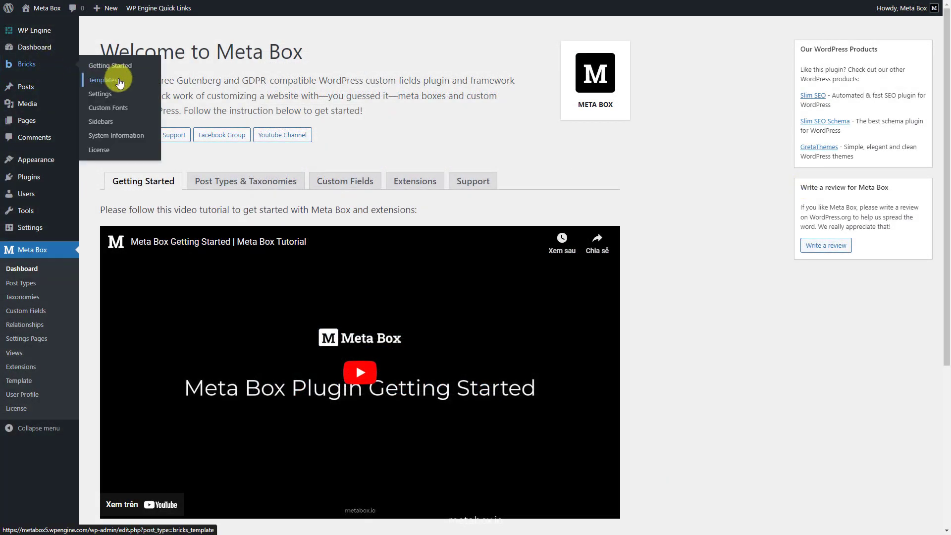
pyautogui.click(119, 80)
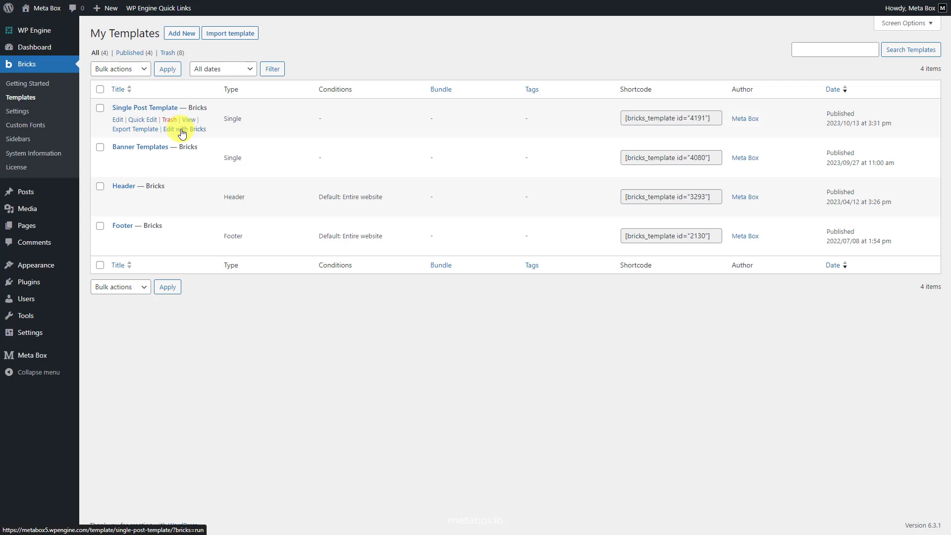
pyautogui.click(182, 130)
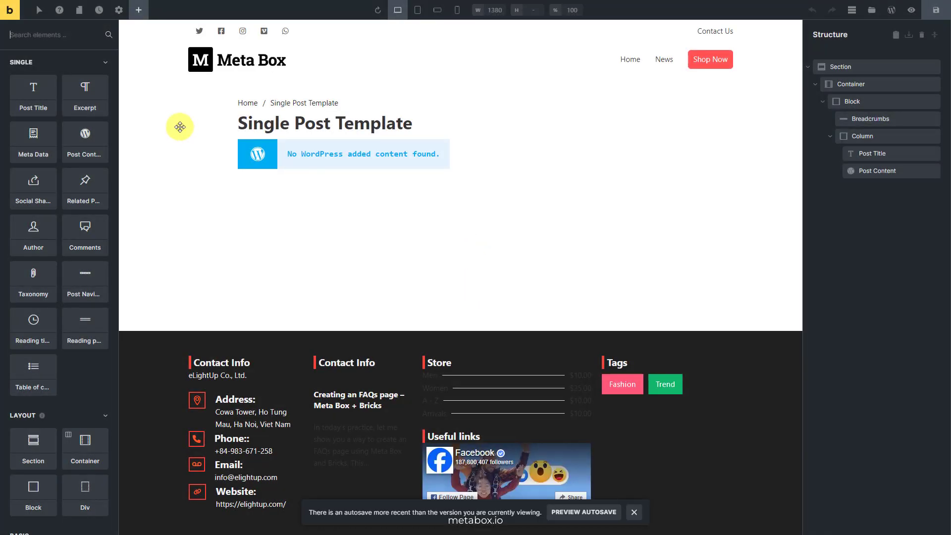
# - Add a template condition that applies the template to the post type Posts
pyautogui.click(119, 10)
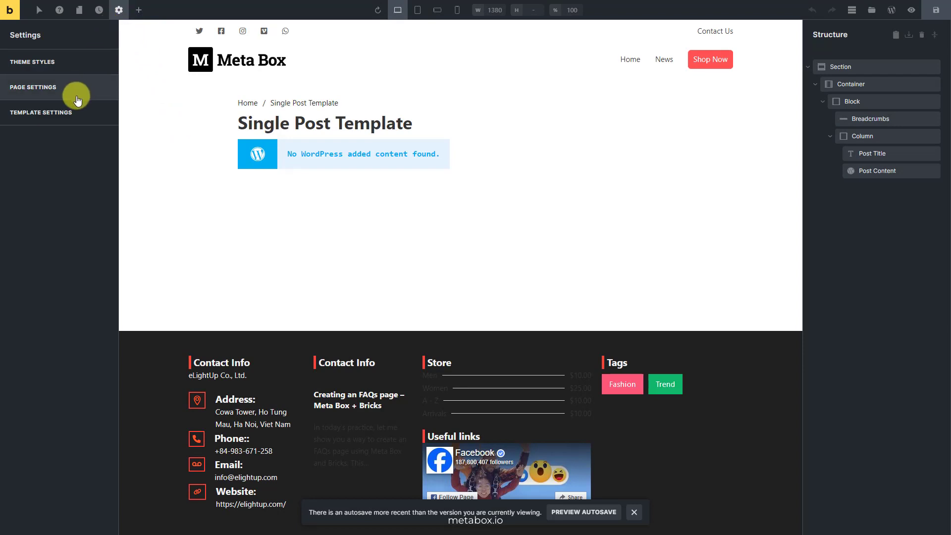
pyautogui.click(69, 112)
pyautogui.click(66, 63)
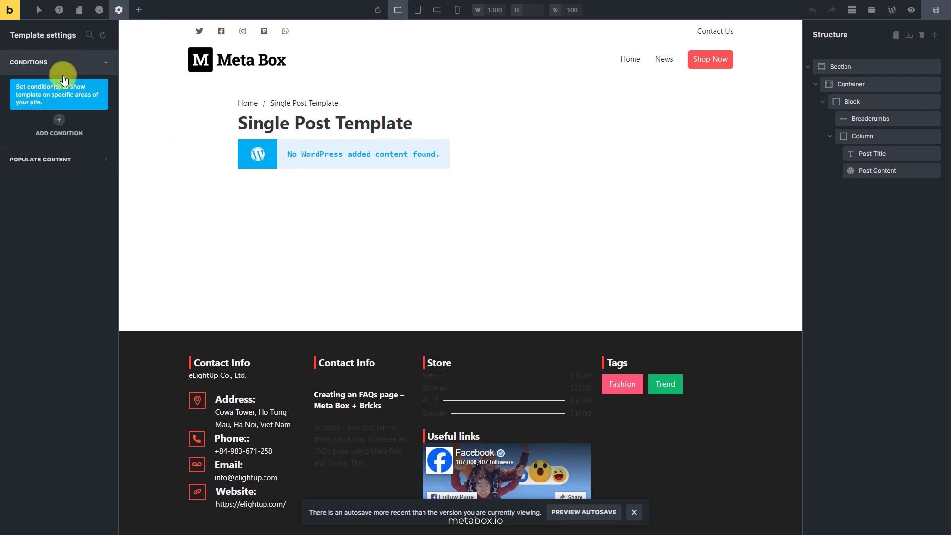
pyautogui.click(59, 120)
pyautogui.click(58, 146)
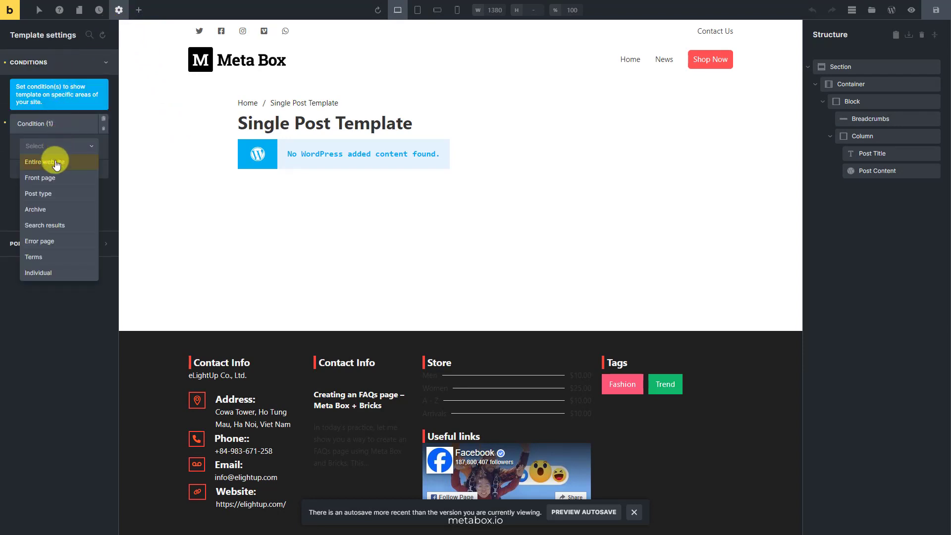
pyautogui.click(40, 187)
pyautogui.click(48, 185)
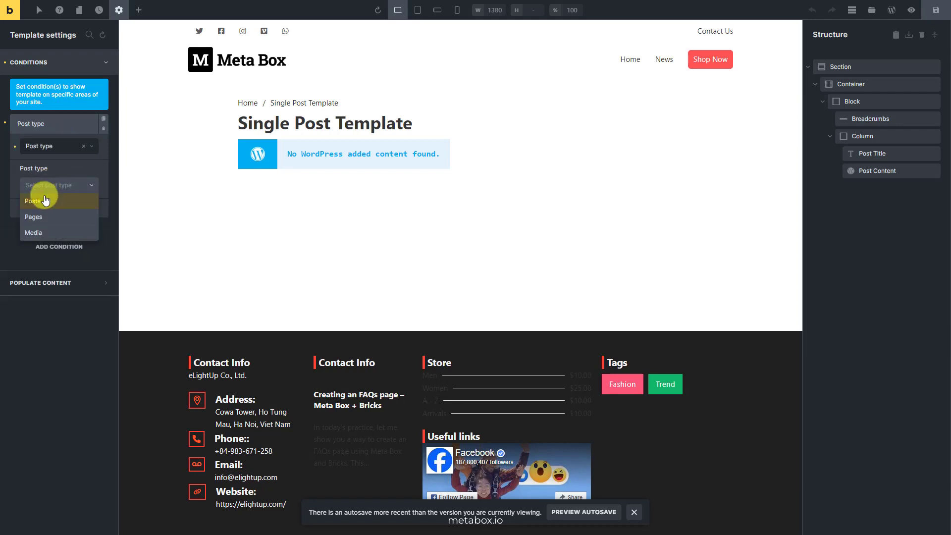
pyautogui.click(44, 202)
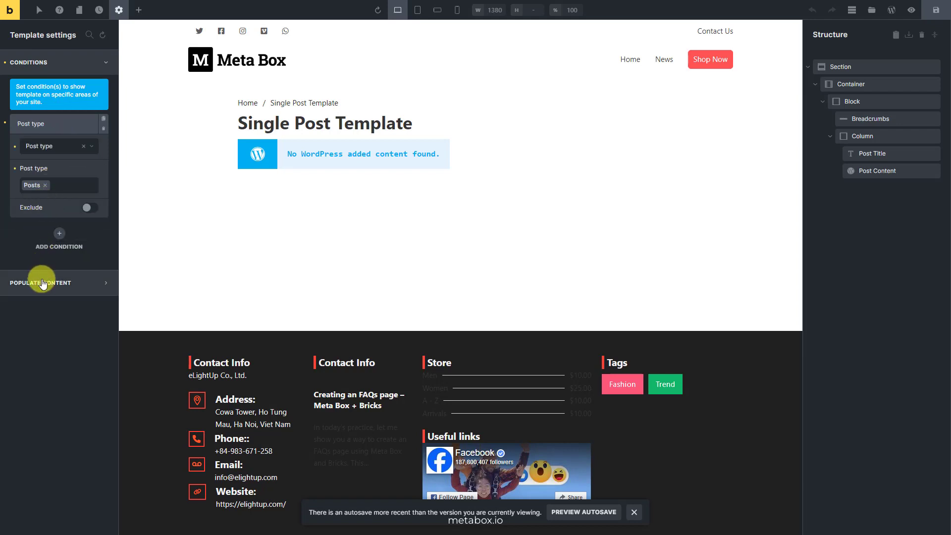
# - Populate the template with the single post "Creating an FAQs page – Meta Box + Bricks" and apply the preview
pyautogui.click(42, 282)
pyautogui.click(44, 177)
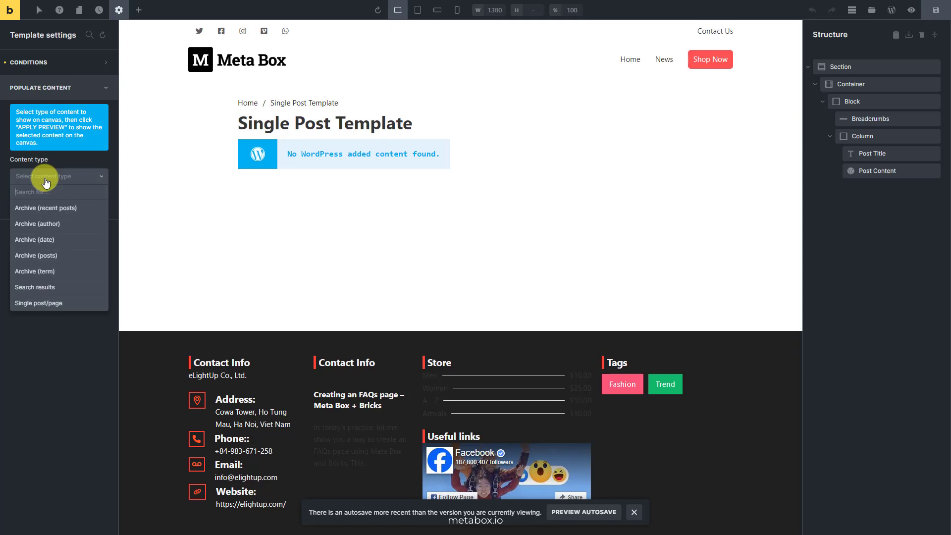
pyautogui.click(49, 301)
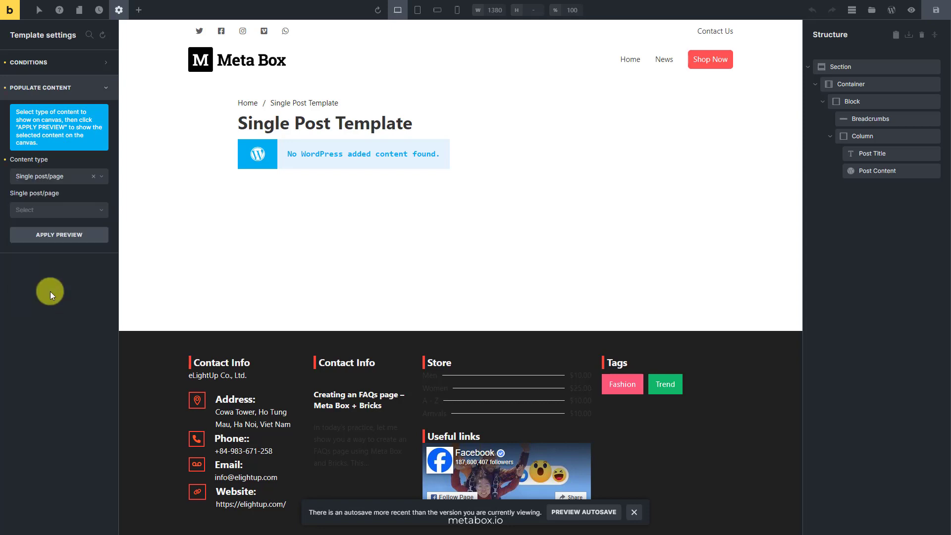
pyautogui.click(58, 211)
pyautogui.write('faq')
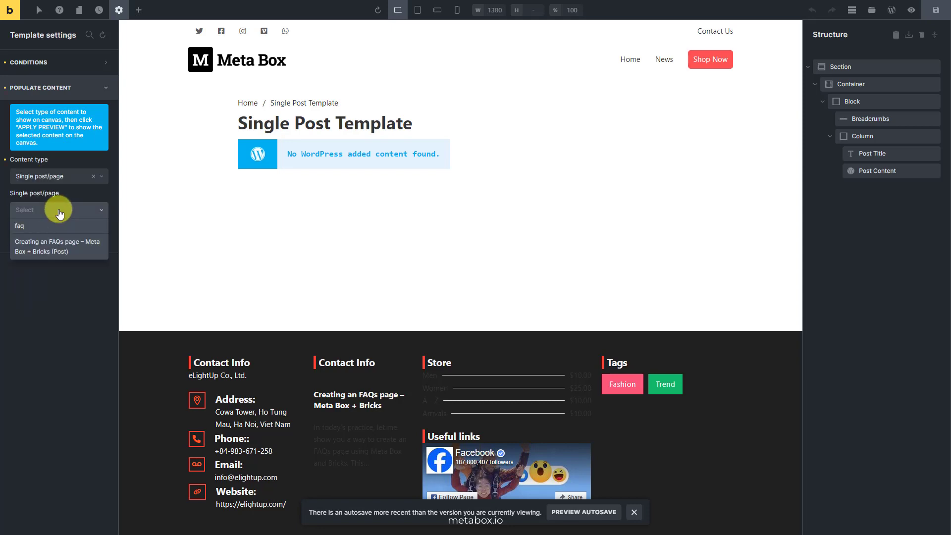
pyautogui.click(72, 254)
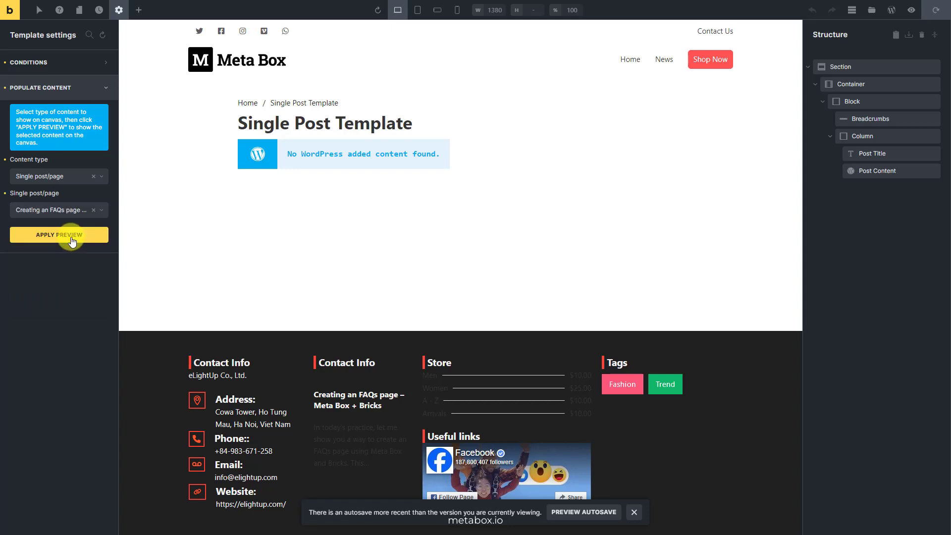
pyautogui.click(71, 237)
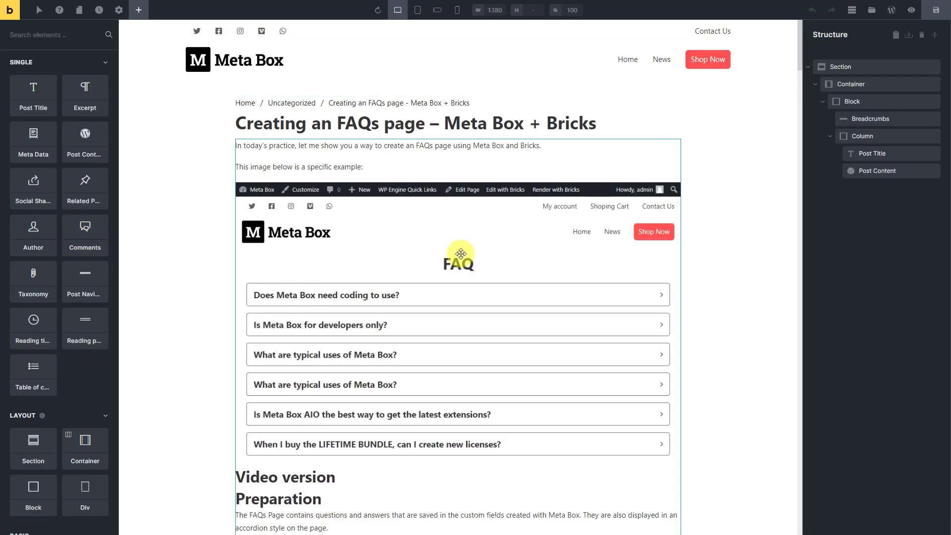
# - Add a Heading element below Post Content inside the Column and set its text to "Author"
pyautogui.scroll(-5, 608, 229)
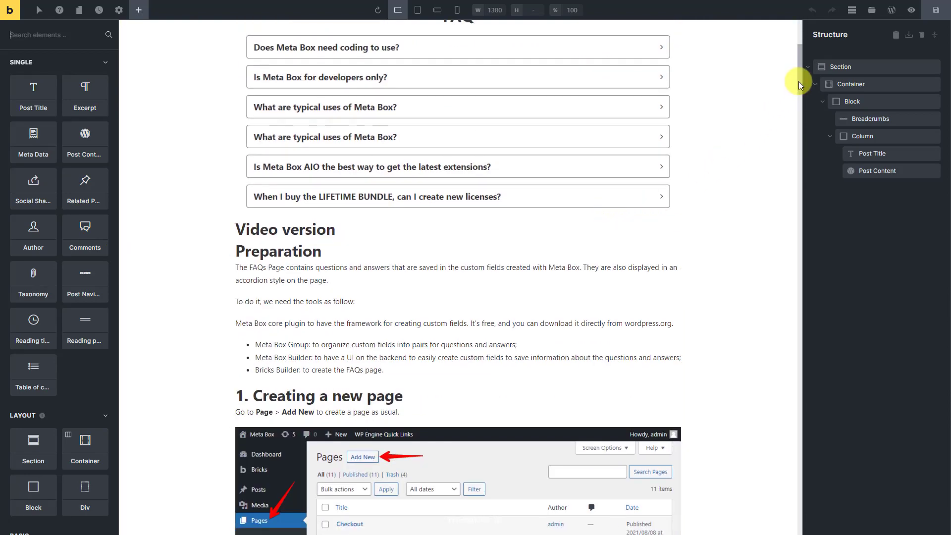
pyautogui.moveTo(798, 82); pyautogui.dragTo(798, 529)
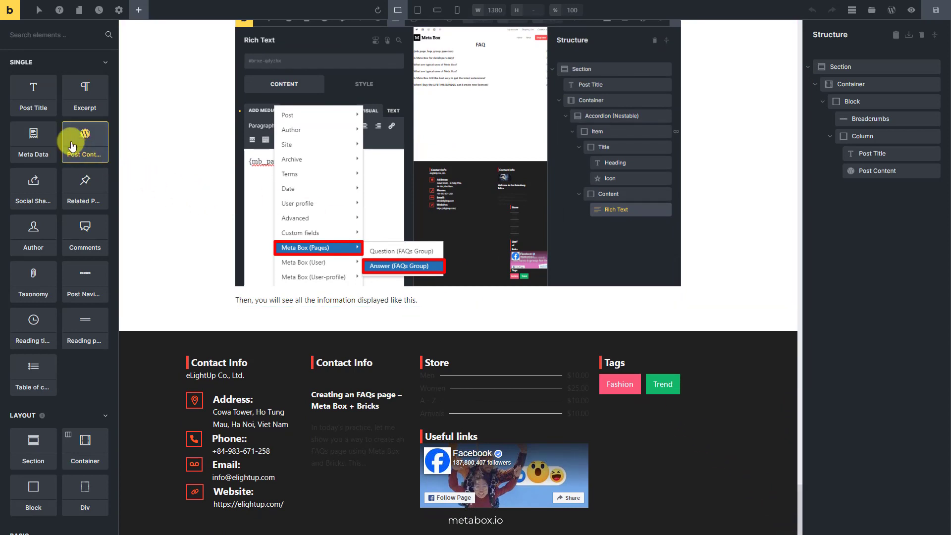
pyautogui.write('h')
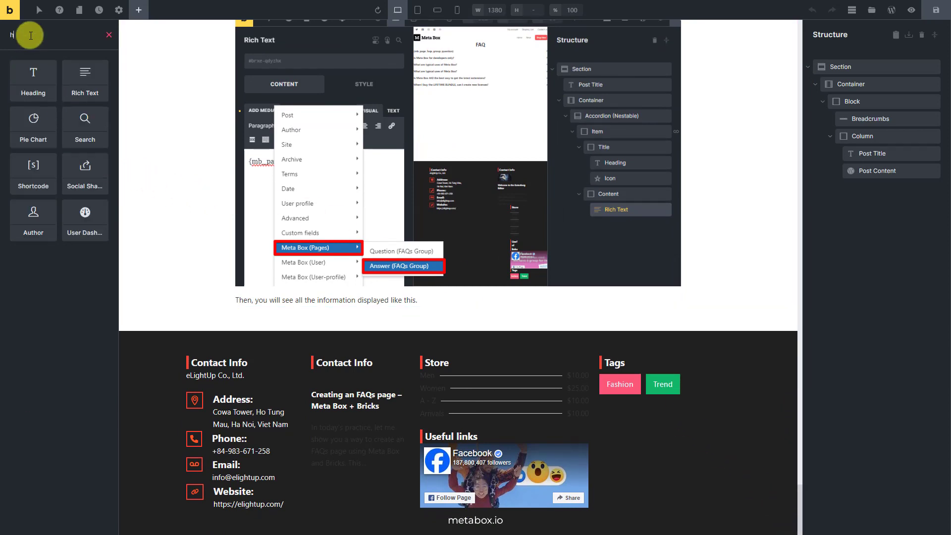
pyautogui.click(27, 84)
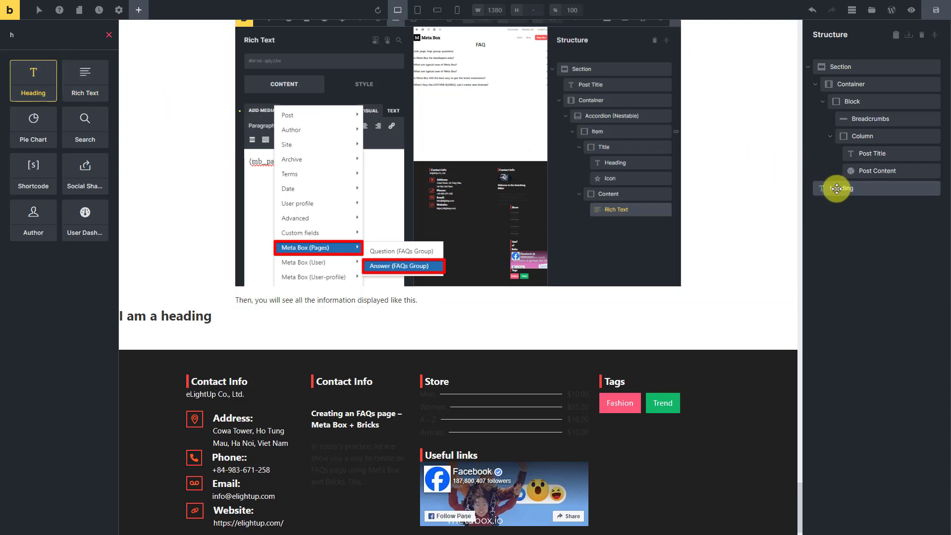
pyautogui.moveTo(841, 187); pyautogui.dragTo(875, 188)
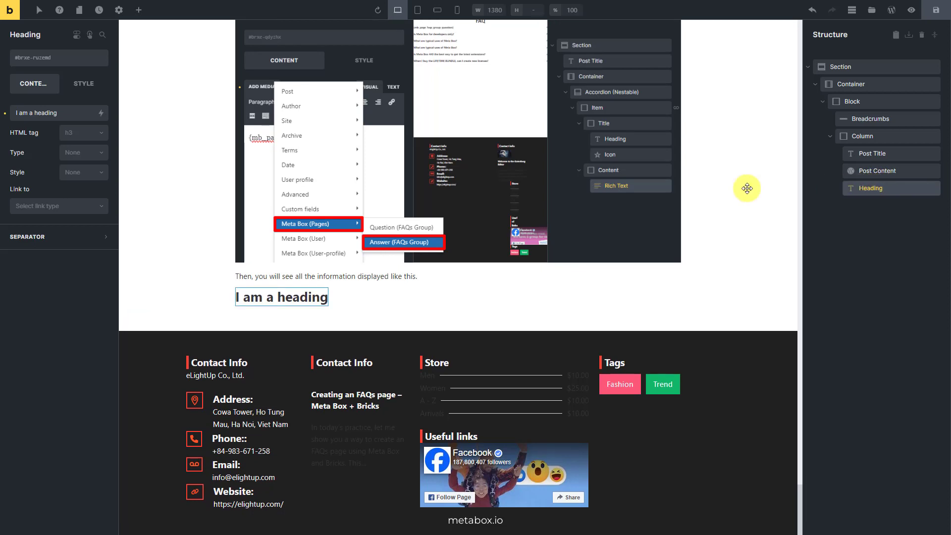
pyautogui.moveTo(64, 113); pyautogui.dragTo(15, 111)
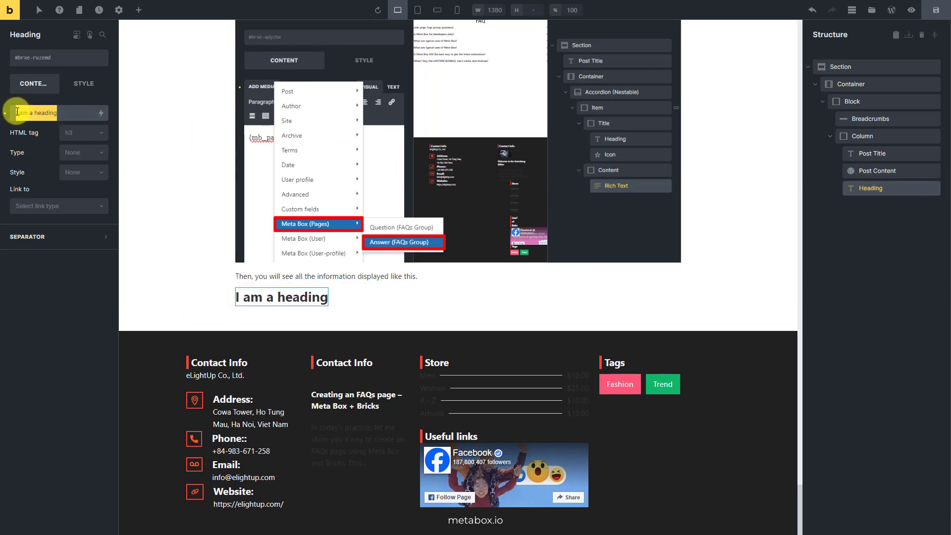
pyautogui.write('Author')
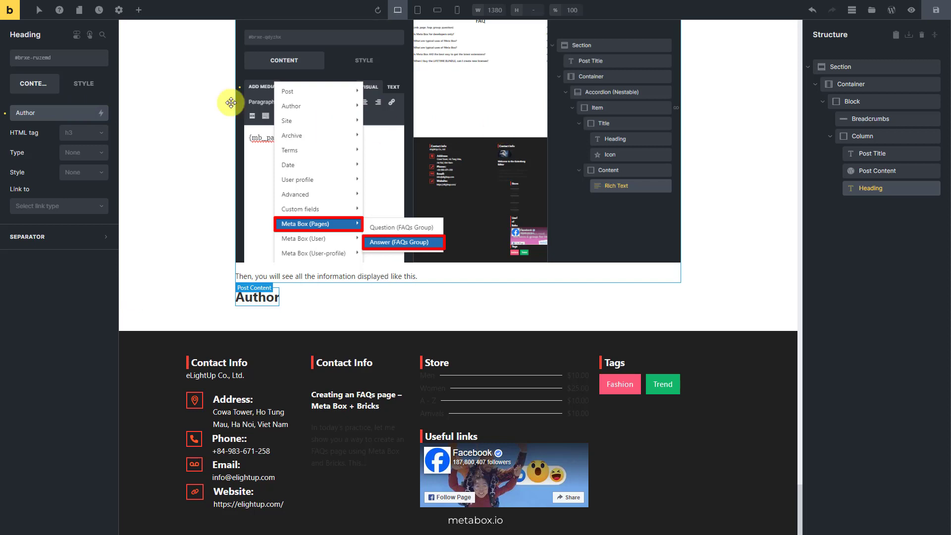
# - Add a Block element below the "Author" heading inside the Column and select it
pyautogui.click(140, 12)
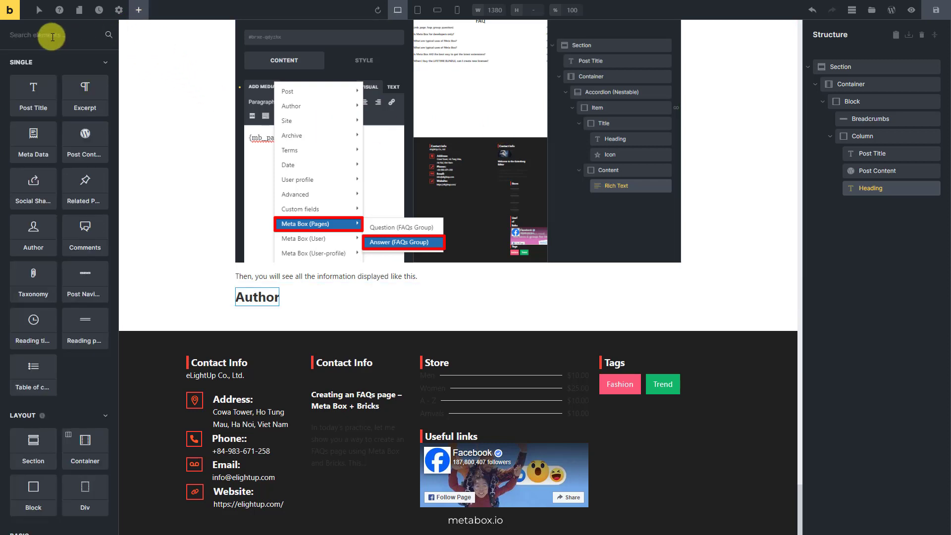
pyautogui.click(102, 62)
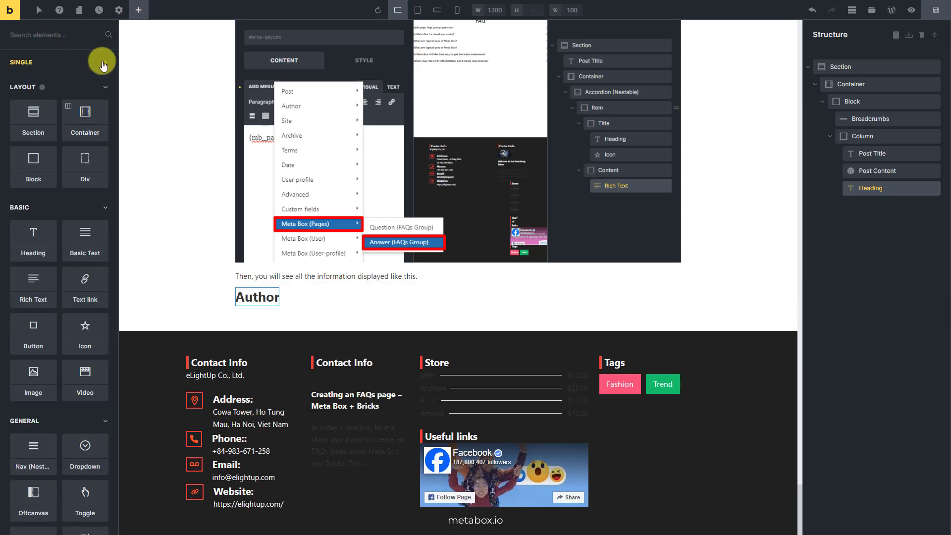
pyautogui.click(43, 167)
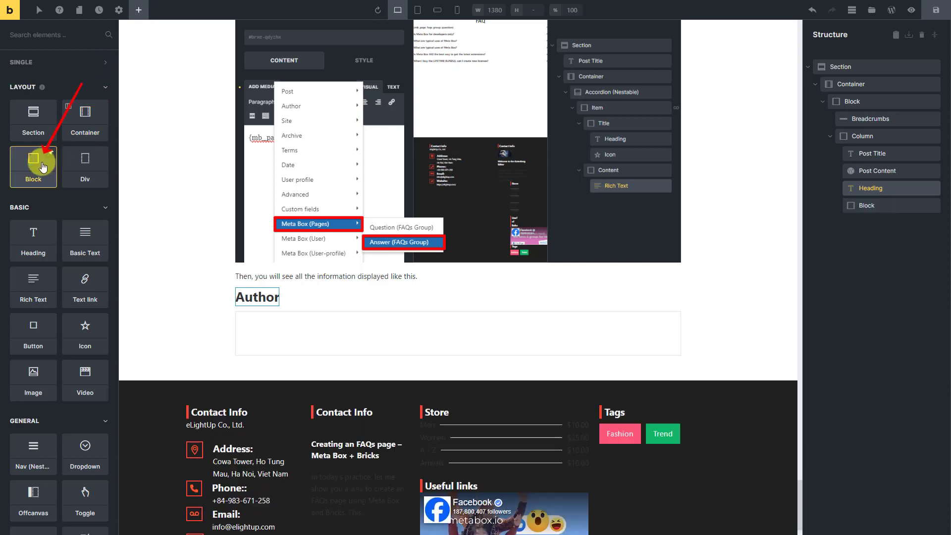
pyautogui.moveTo(43, 167); pyautogui.dragTo(871, 208)
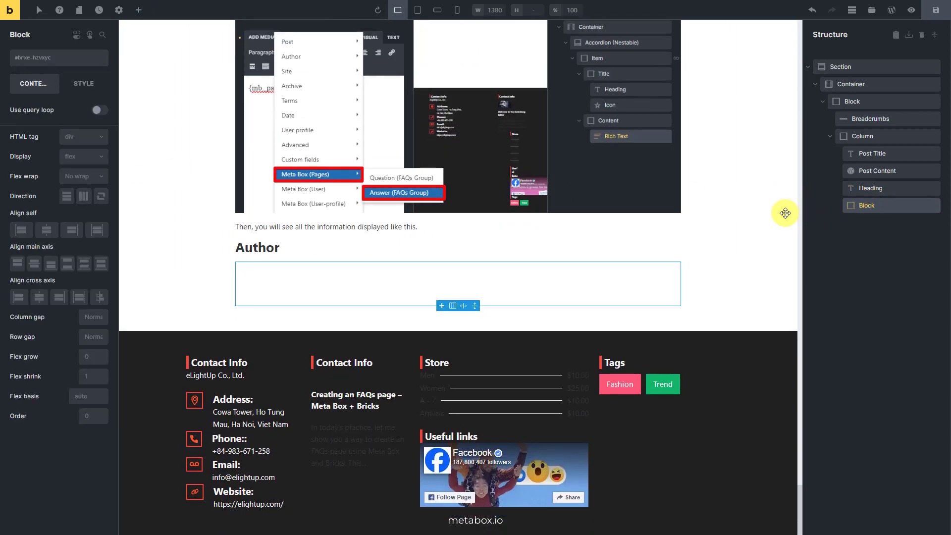
# - Nest a second Block inside the block below the "Author" heading and enable the nested block's query loop
pyautogui.click(139, 14)
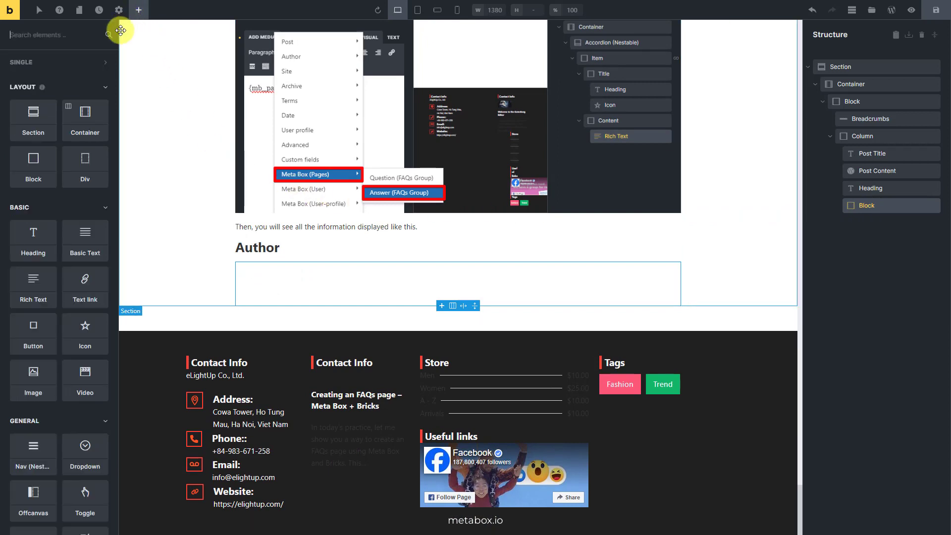
pyautogui.click(35, 168)
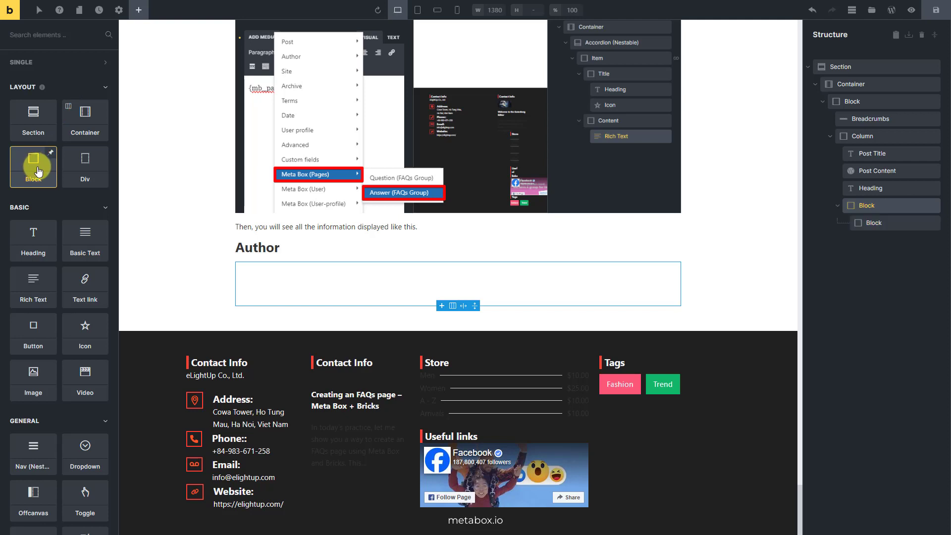
pyautogui.click(864, 223)
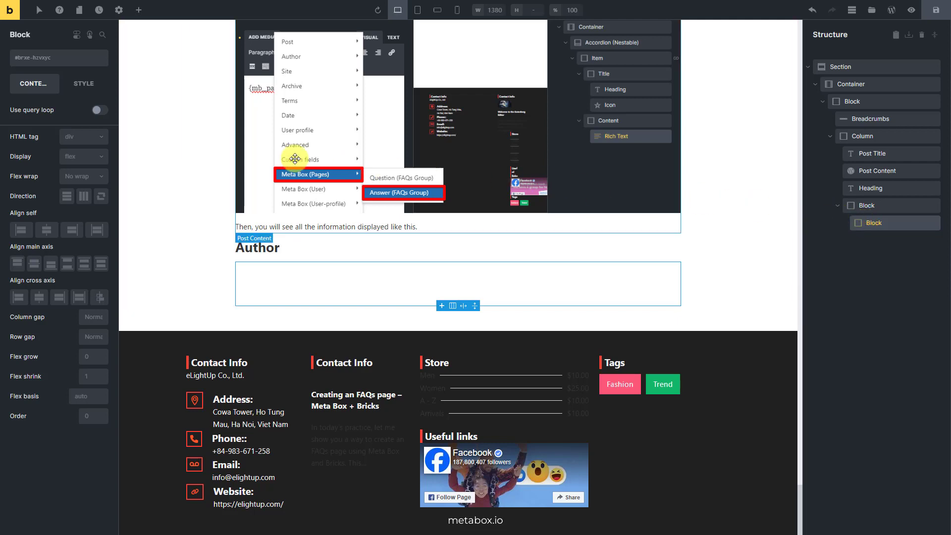
pyautogui.click(100, 112)
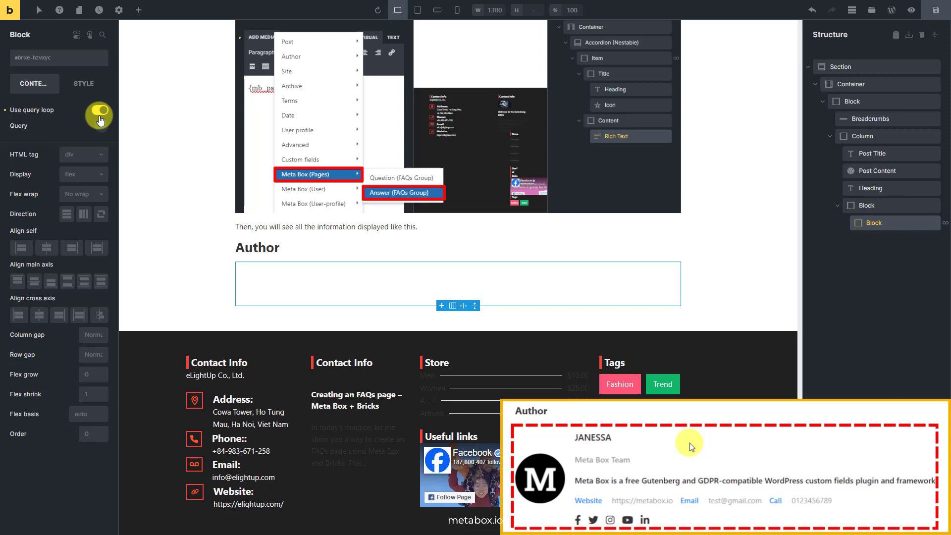
# - Set the nested block's query type to MB Relationship: Post to User
pyautogui.click(100, 128)
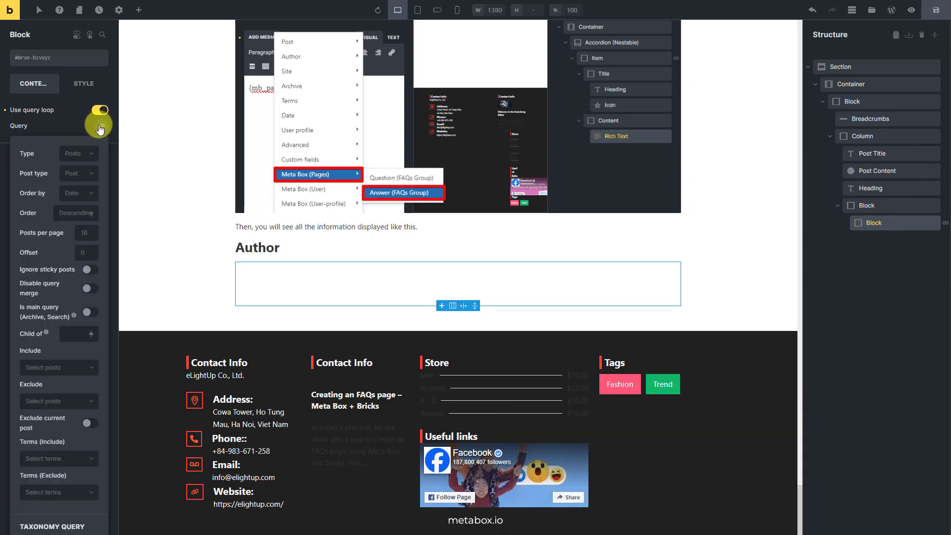
pyautogui.click(86, 154)
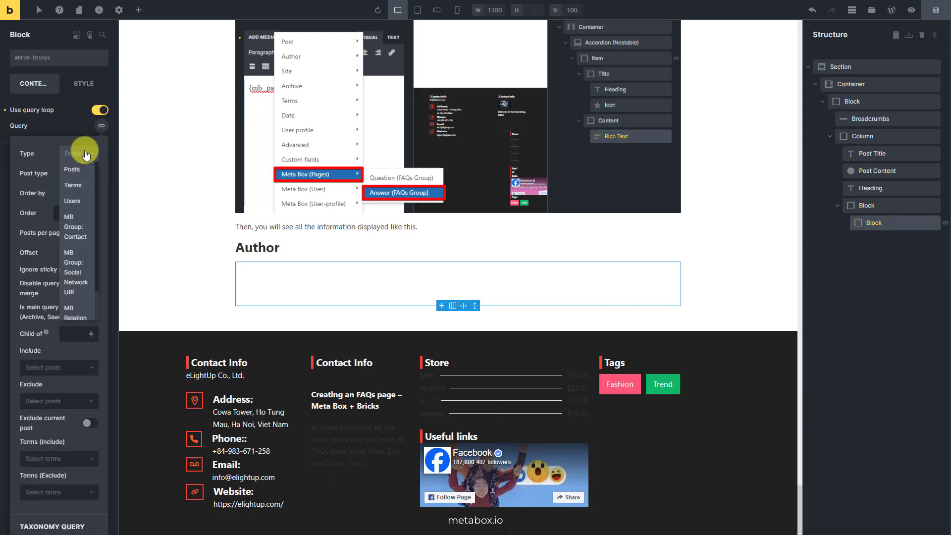
pyautogui.scroll(-3, 77, 198)
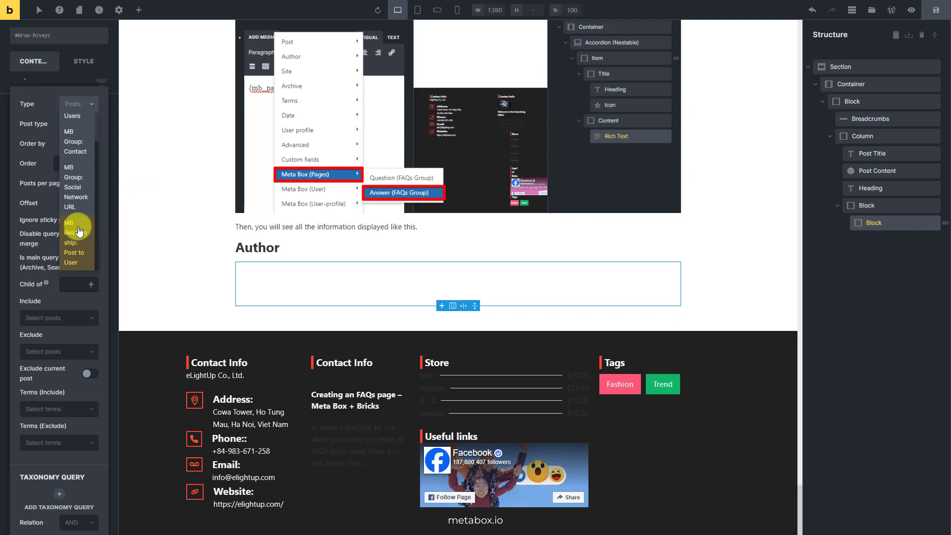
pyautogui.click(79, 227)
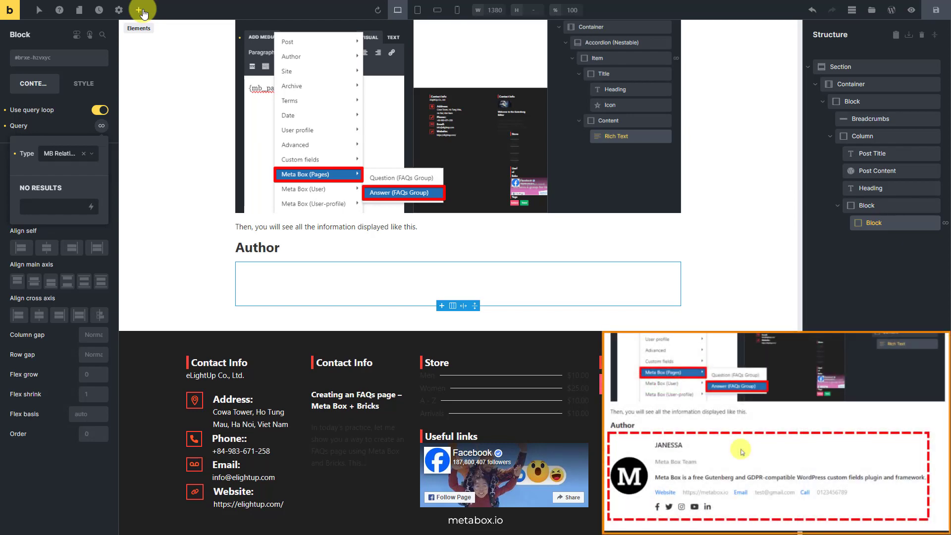
# - Add an Image element inside the query loop block and use the Meta Box (User) Avatar field as its dynamic data
pyautogui.click(138, 11)
pyautogui.write('i')
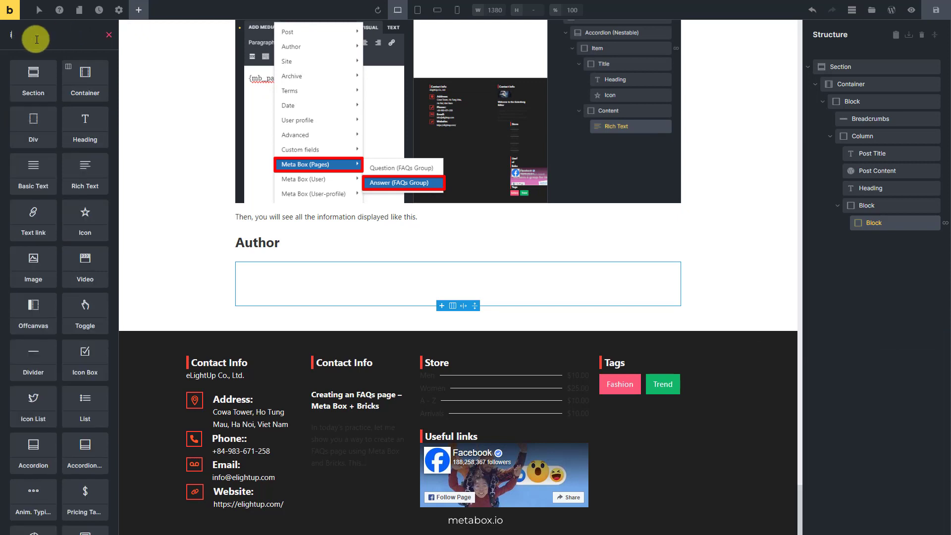
pyautogui.write('ma')
pyautogui.click(34, 79)
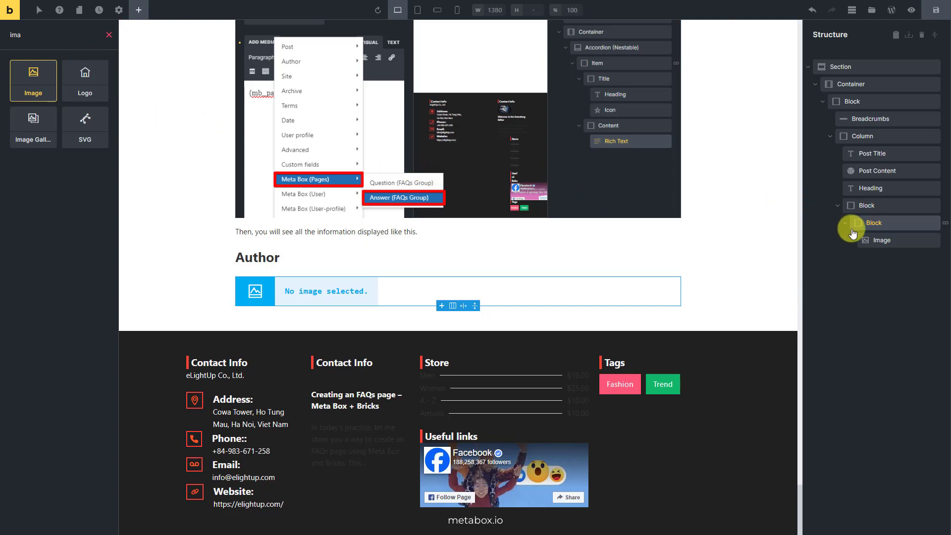
pyautogui.click(876, 239)
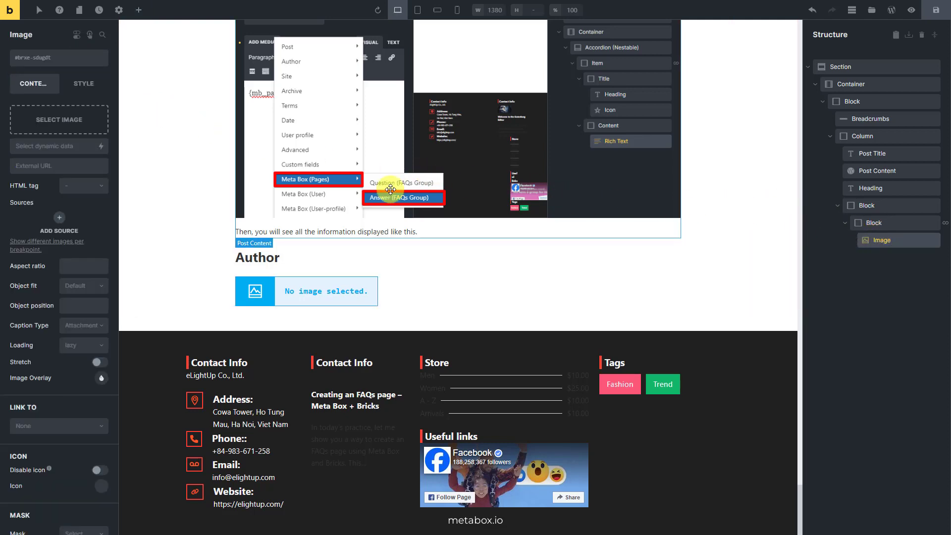
pyautogui.click(101, 145)
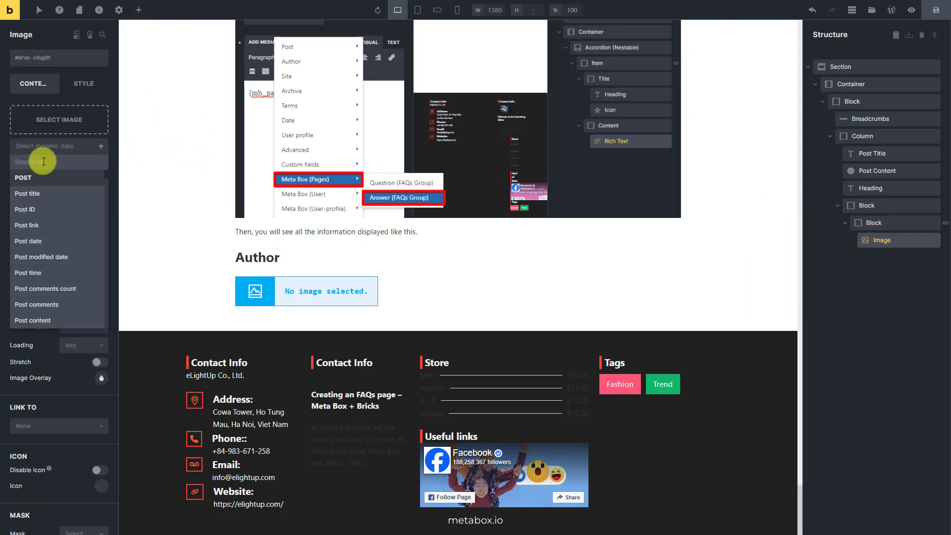
pyautogui.write('avatar')
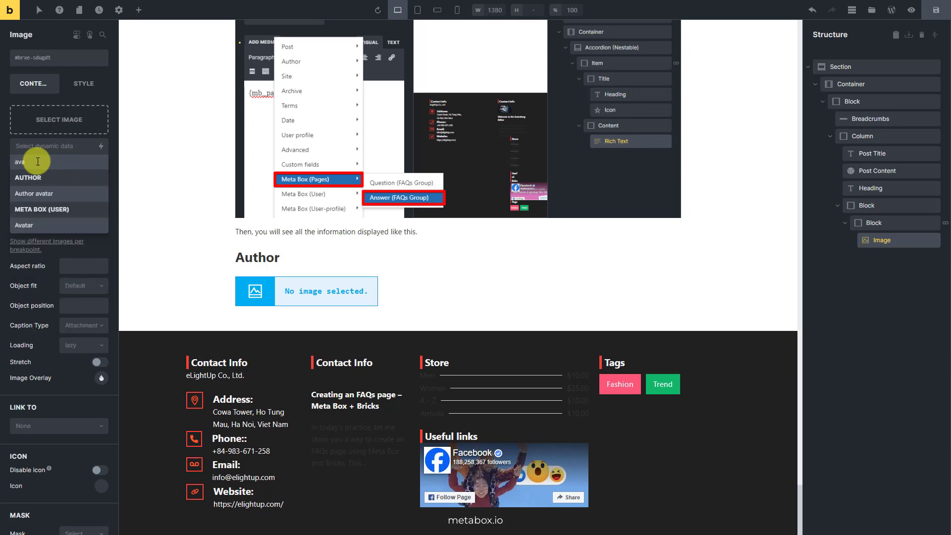
pyautogui.click(41, 222)
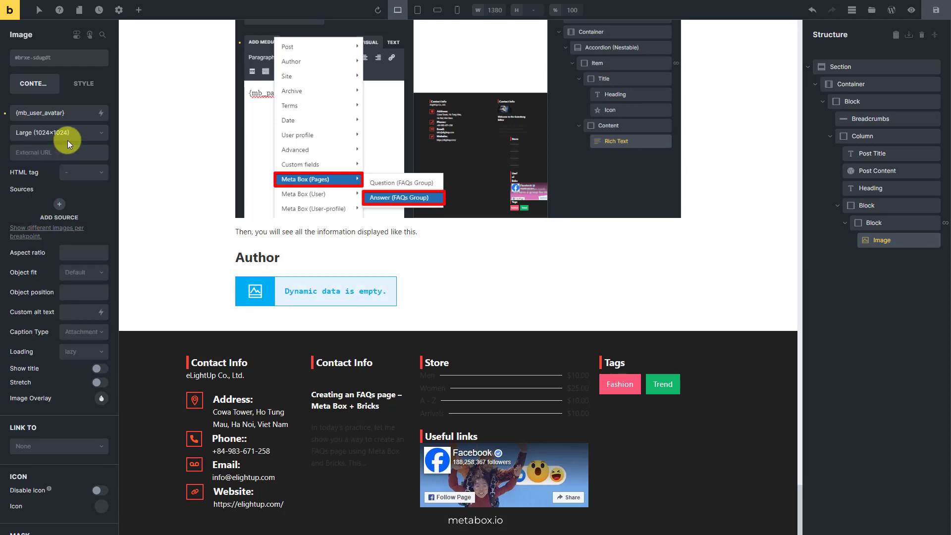
# - Add three Basic Text elements below the Image inside the query loop block
pyautogui.click(137, 11)
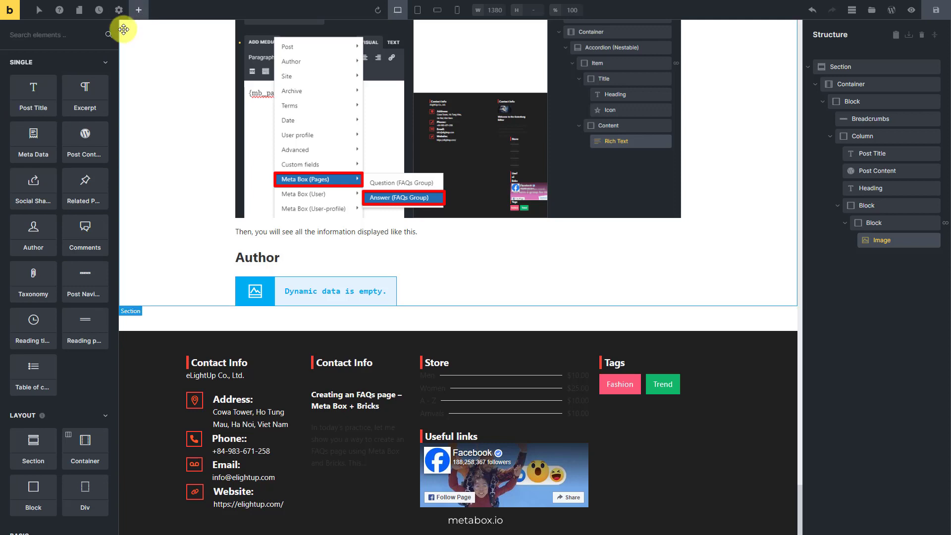
pyautogui.click(105, 62)
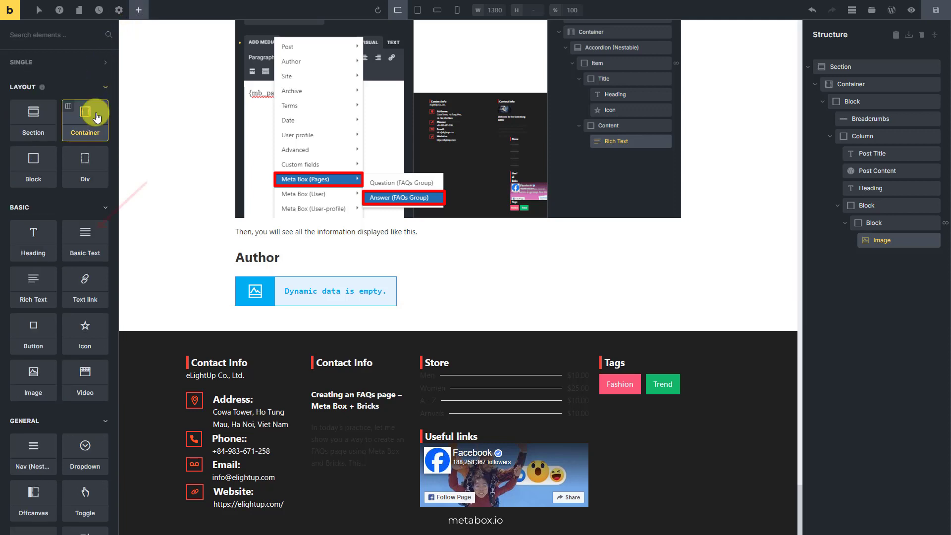
pyautogui.click(82, 238)
pyautogui.click(83, 239)
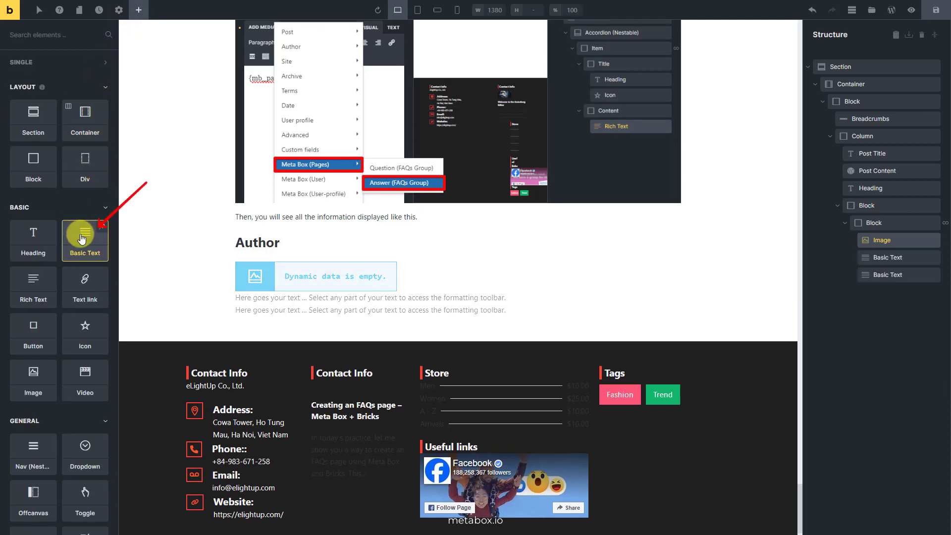
pyautogui.click(83, 239)
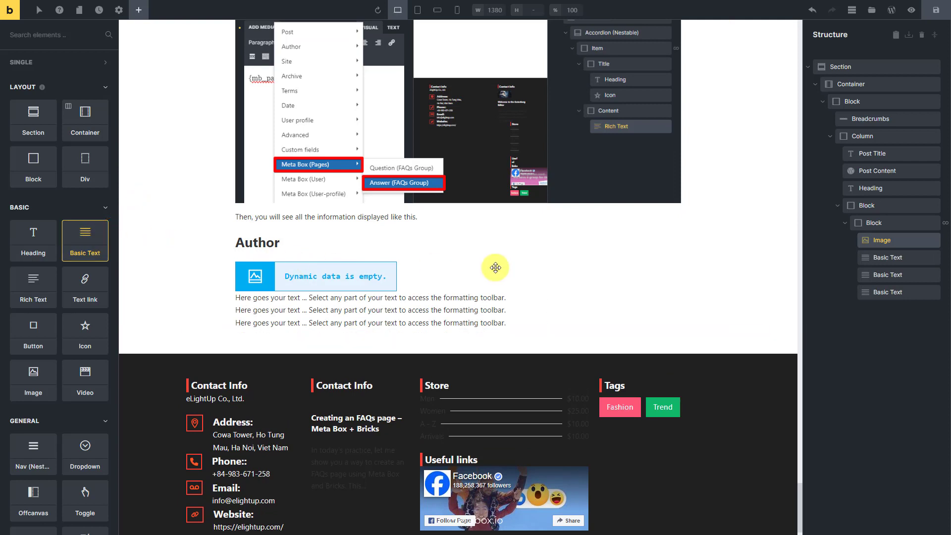
# - Replace the first Basic Text's placeholder with the user profile Nicename dynamic data
pyautogui.click(871, 257)
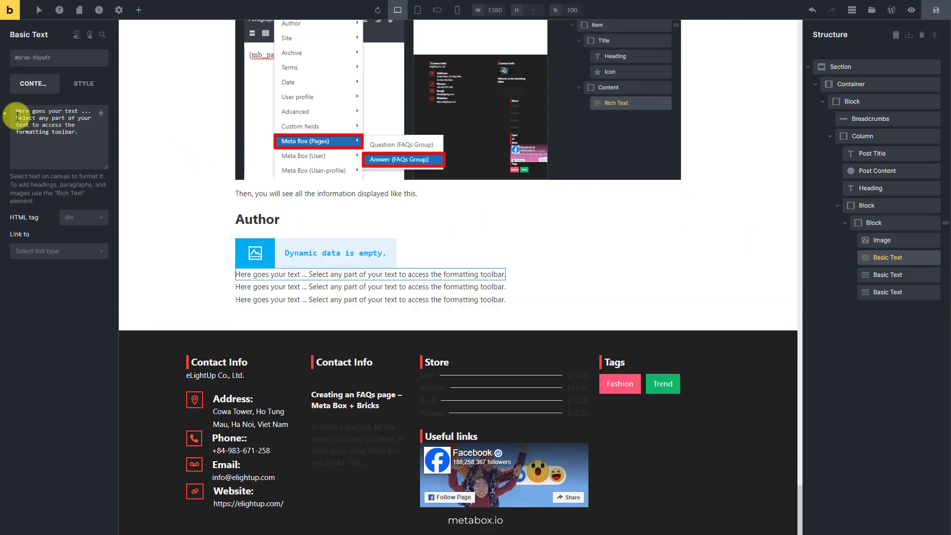
pyautogui.click(21, 120)
pyautogui.hotkey('ctrl', 'a')
pyautogui.press('Delete')
pyautogui.click(101, 114)
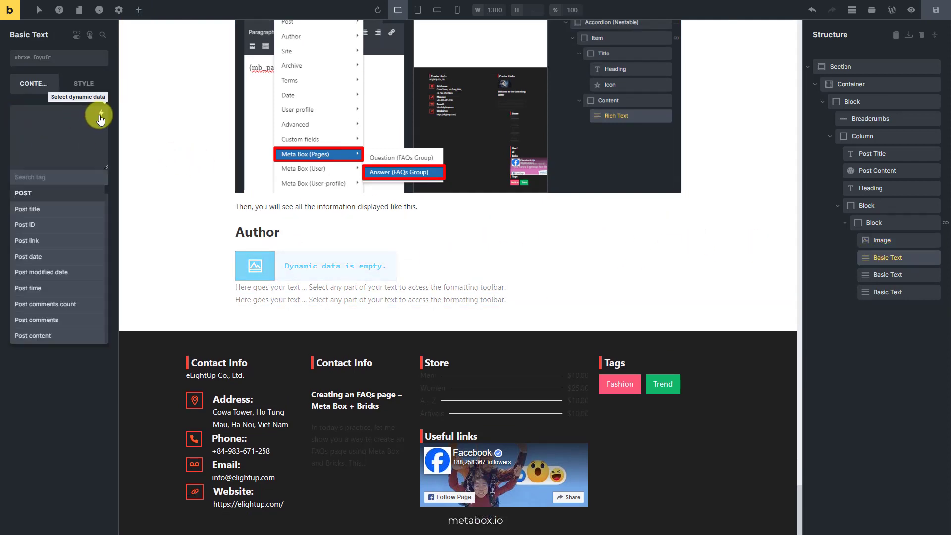
pyautogui.click(30, 178)
pyautogui.write('nic')
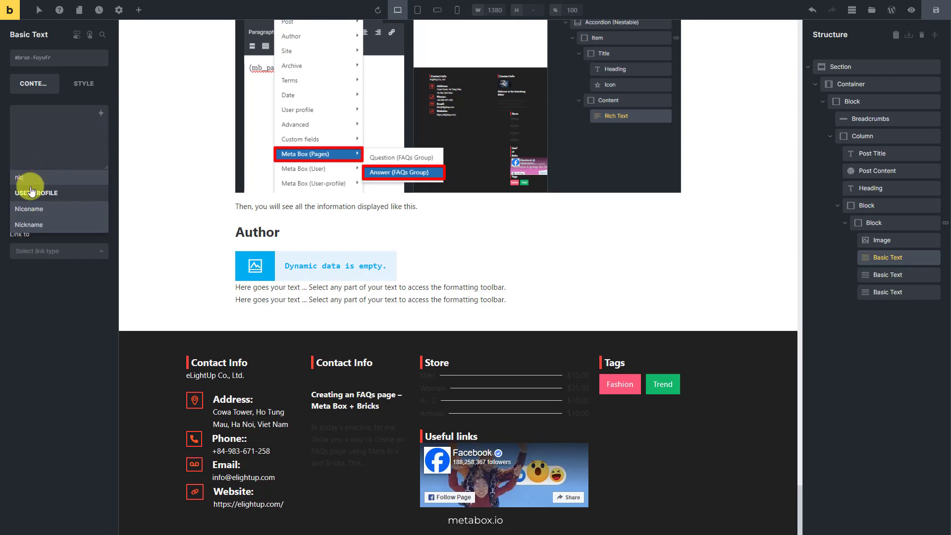
pyautogui.click(40, 208)
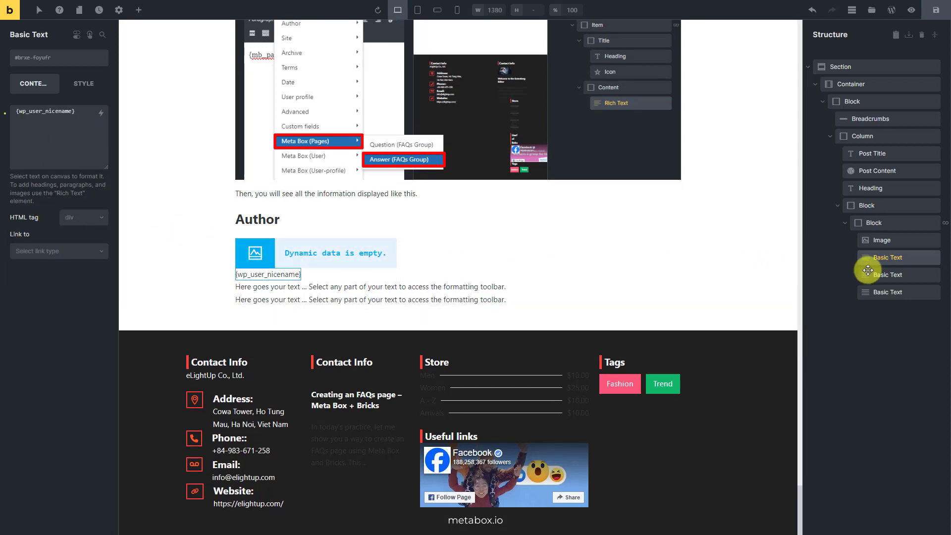
# - Replace the second Basic Text's placeholder with the Title dynamic data from Meta Box (User)
pyautogui.click(871, 274)
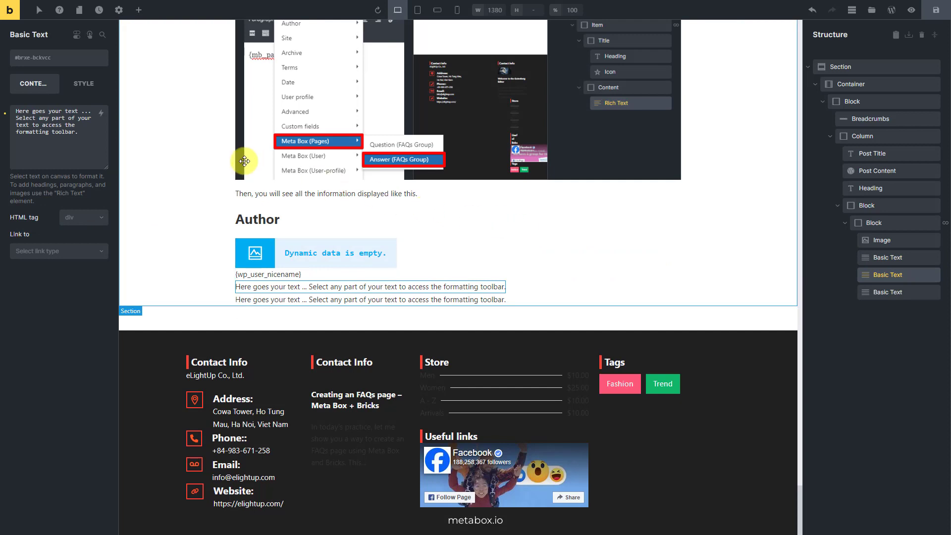
pyautogui.click(15, 117)
pyautogui.hotkey('ctrl', 'a')
pyautogui.press('BackSpace')
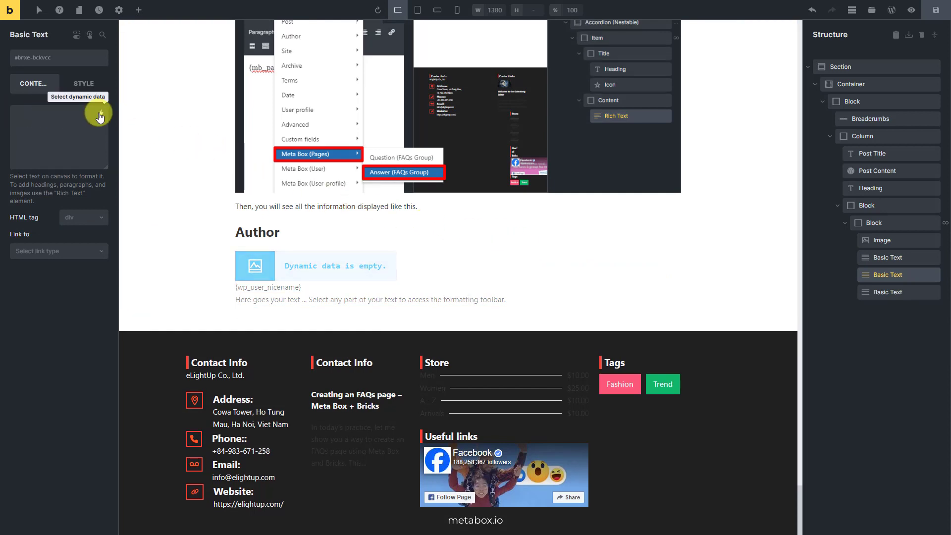
pyautogui.click(99, 114)
pyautogui.write('title')
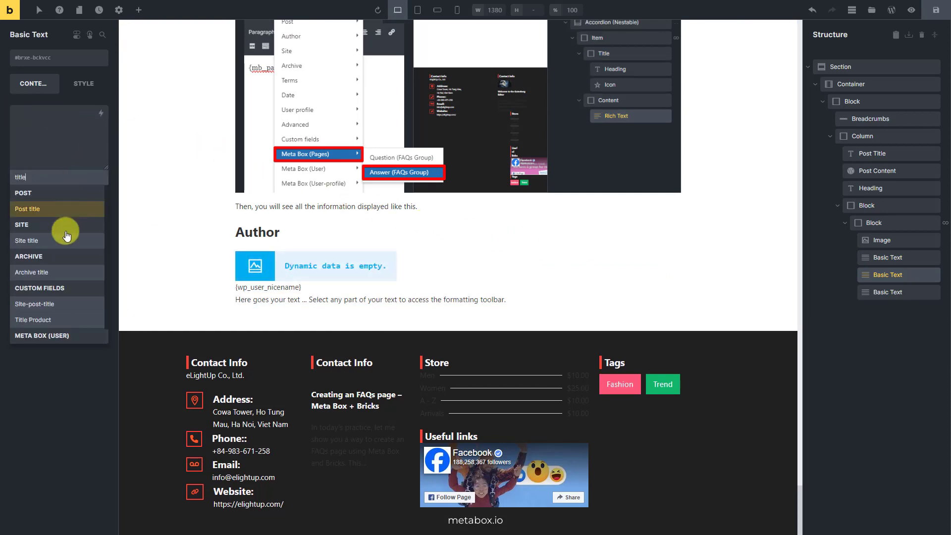
pyautogui.scroll(-1, 38, 293)
pyautogui.click(38, 332)
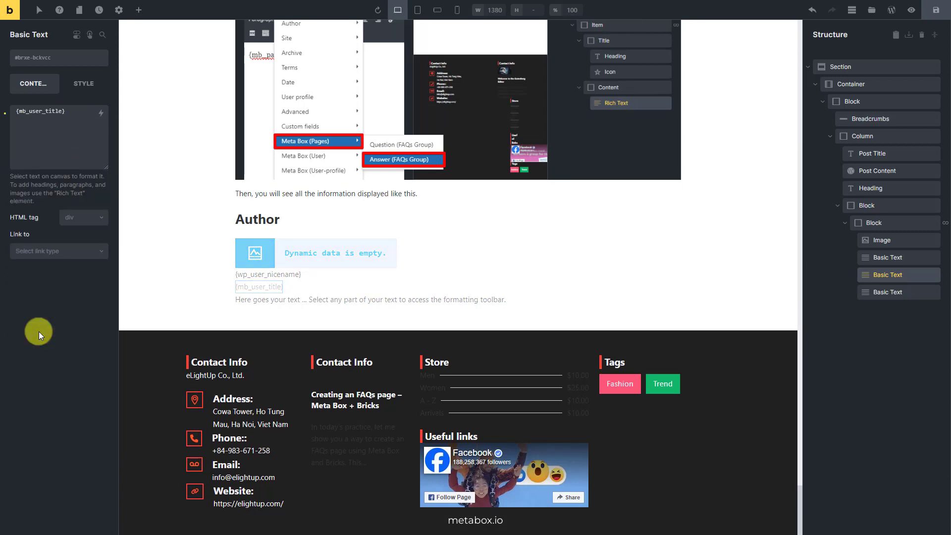
# - Replace the third Basic Text's placeholder with the user profile Bio dynamic data
pyautogui.click(910, 295)
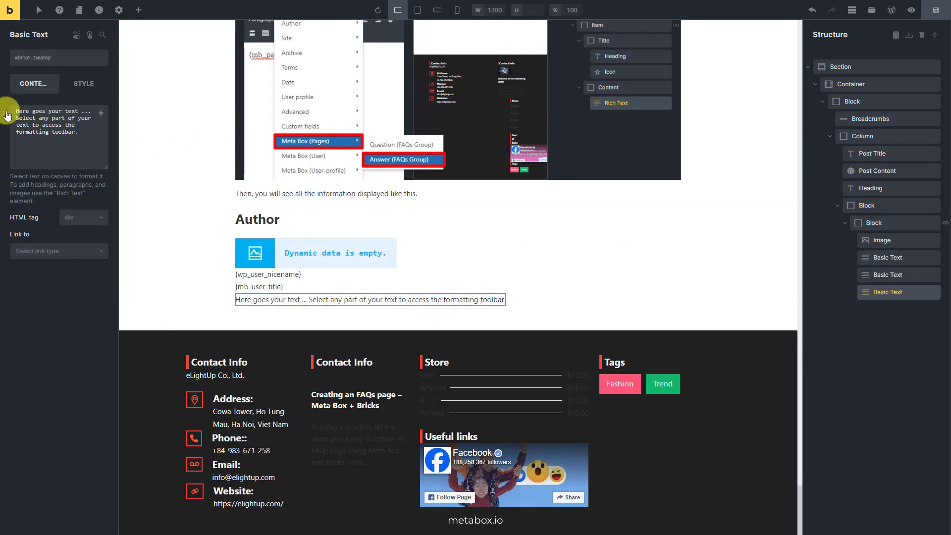
pyautogui.hotkey('ctrl', 'a')
pyautogui.press('BackSpace')
pyautogui.click(101, 113)
pyautogui.write('bio')
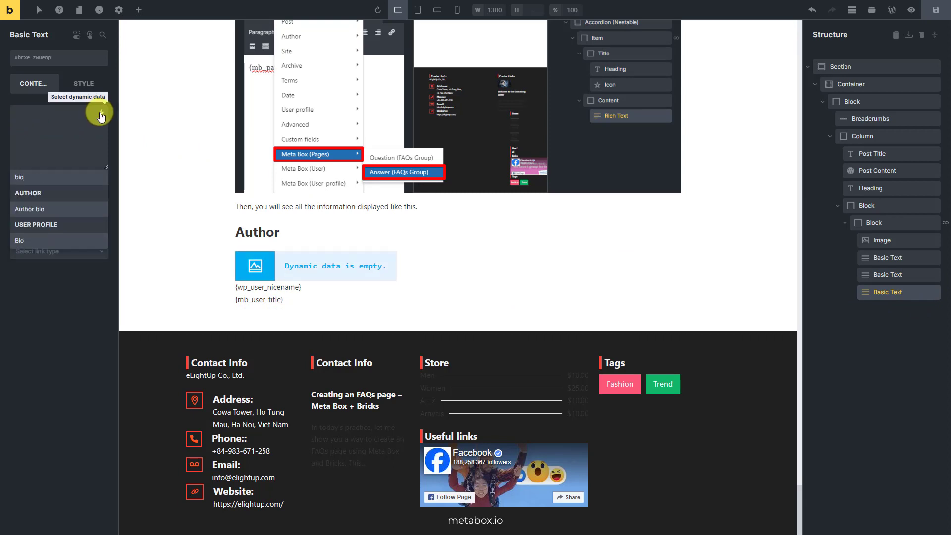
pyautogui.click(38, 240)
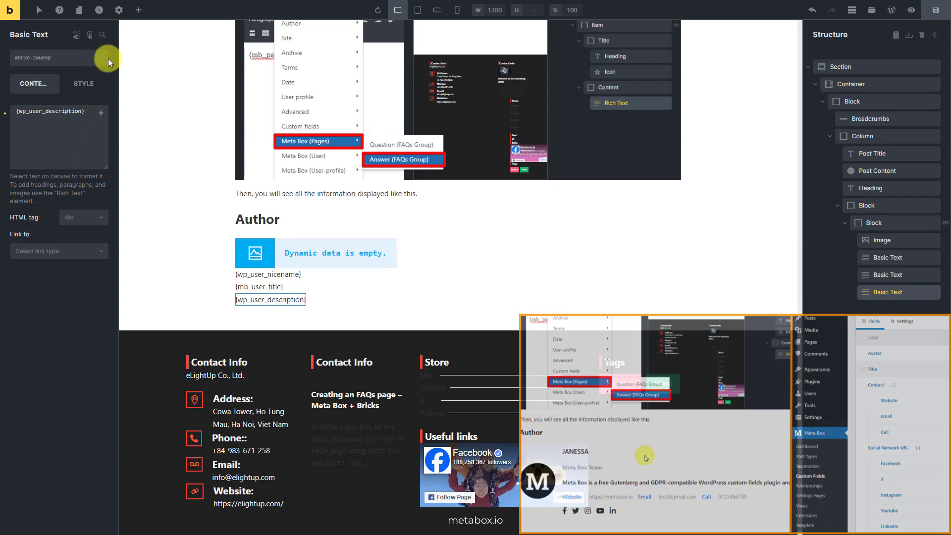
# - Add a Block below the three Basic Text elements and enable its query loop with the type MB Group: Contact
pyautogui.click(138, 12)
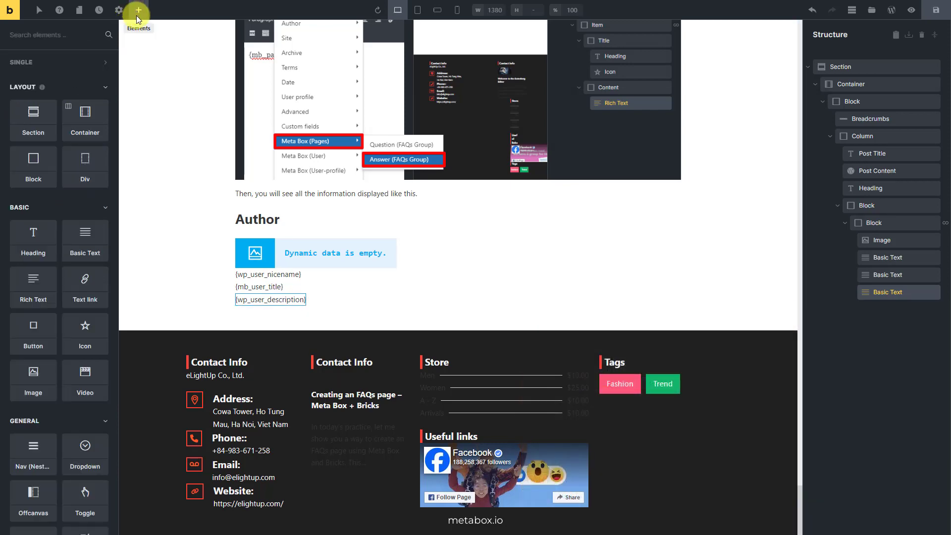
pyautogui.click(36, 161)
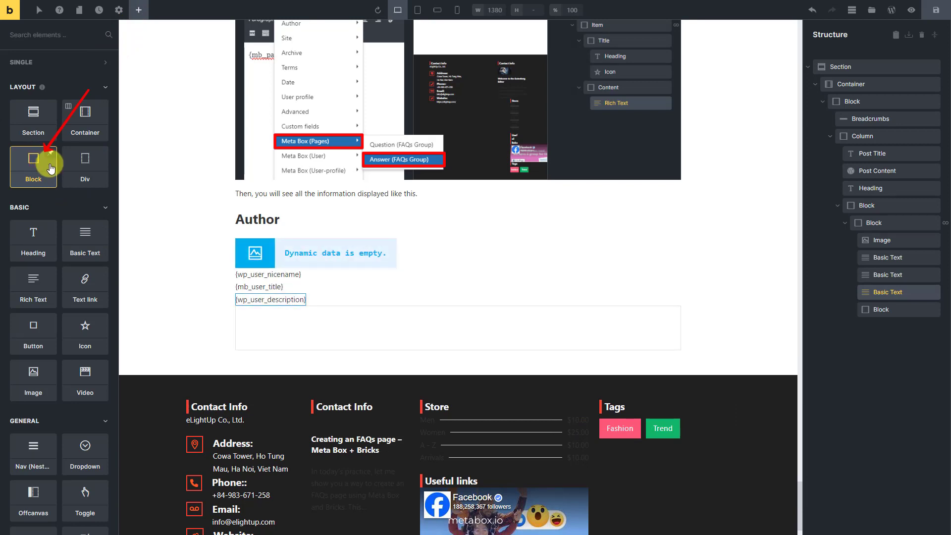
pyautogui.click(870, 309)
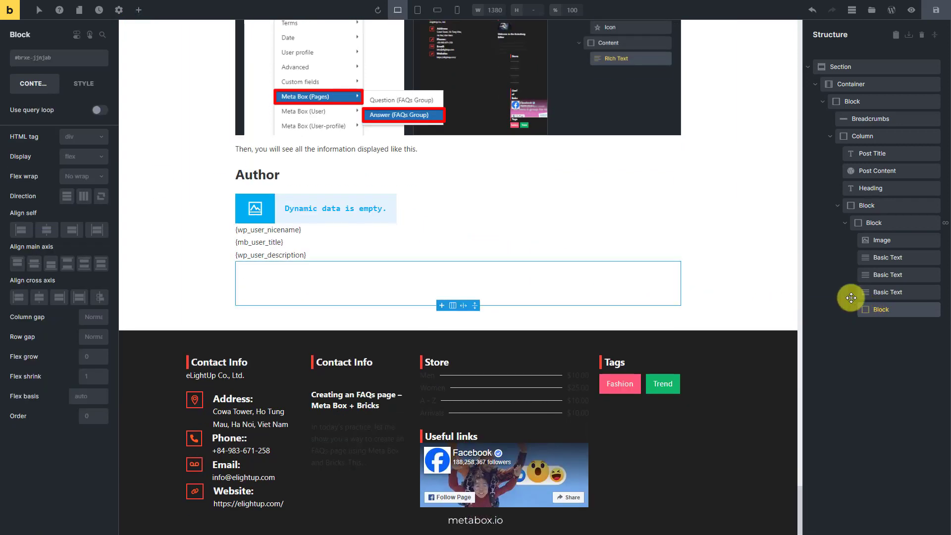
pyautogui.click(101, 110)
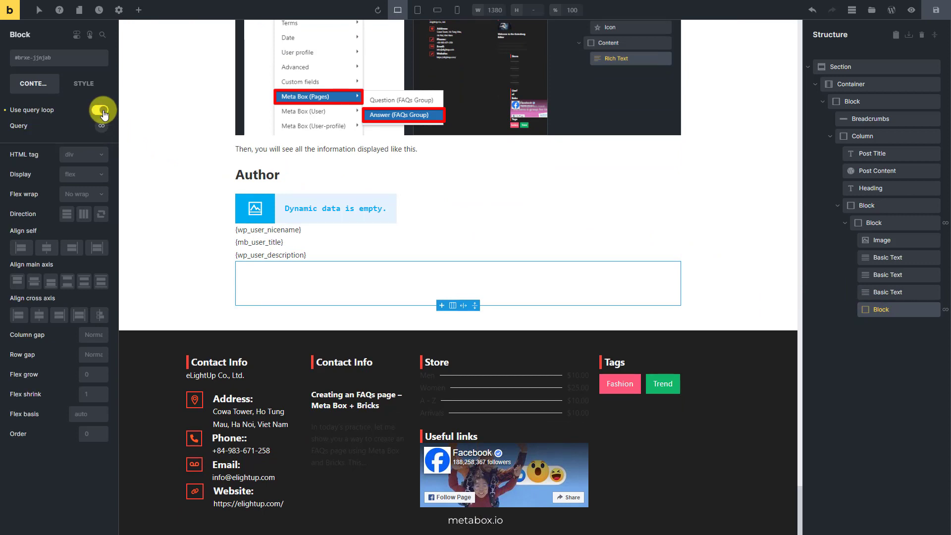
pyautogui.click(101, 125)
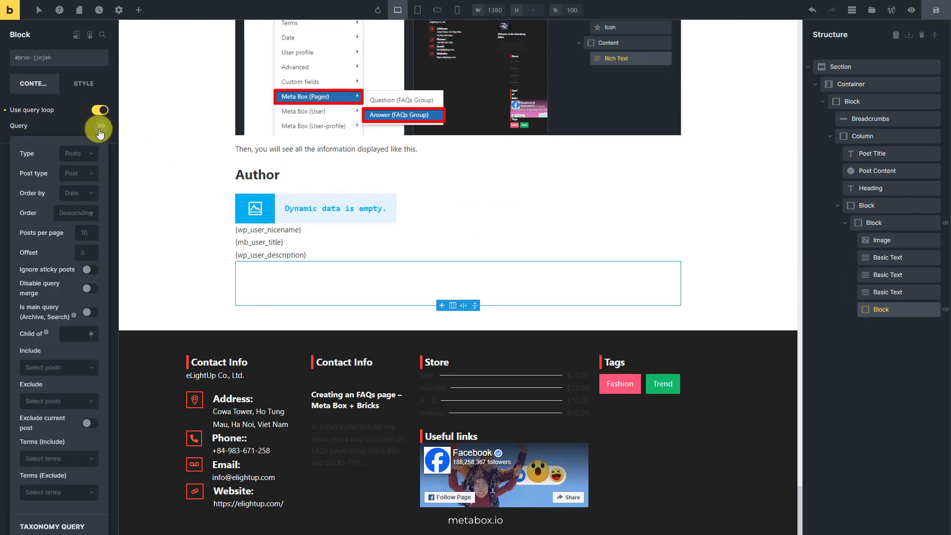
pyautogui.click(88, 154)
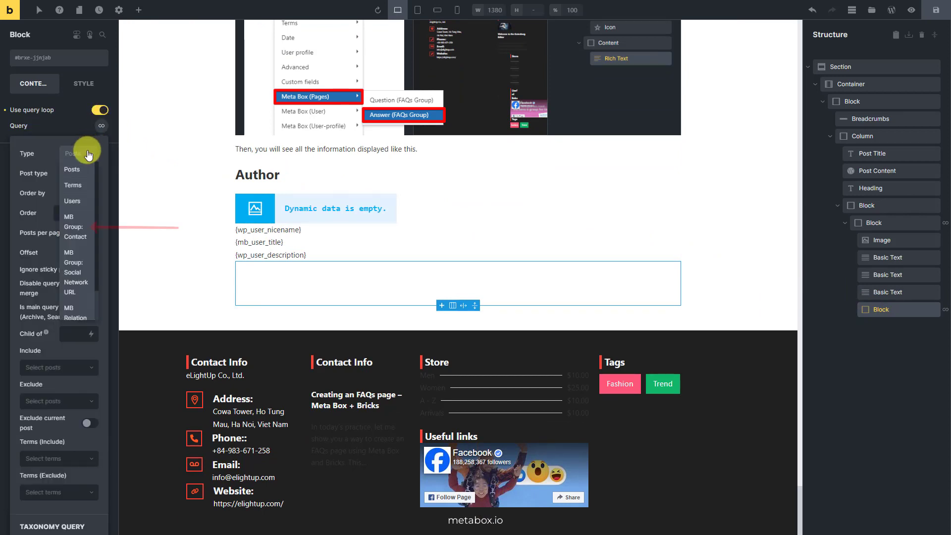
pyautogui.click(77, 225)
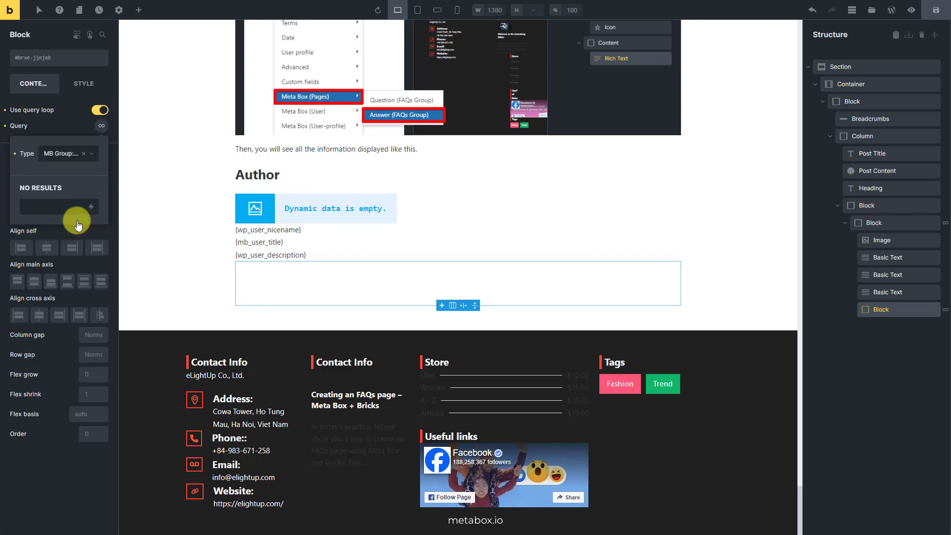
# - Add a List element inside the Contact group block and select it for editing
pyautogui.click(139, 11)
pyautogui.click(30, 35)
pyautogui.write('li')
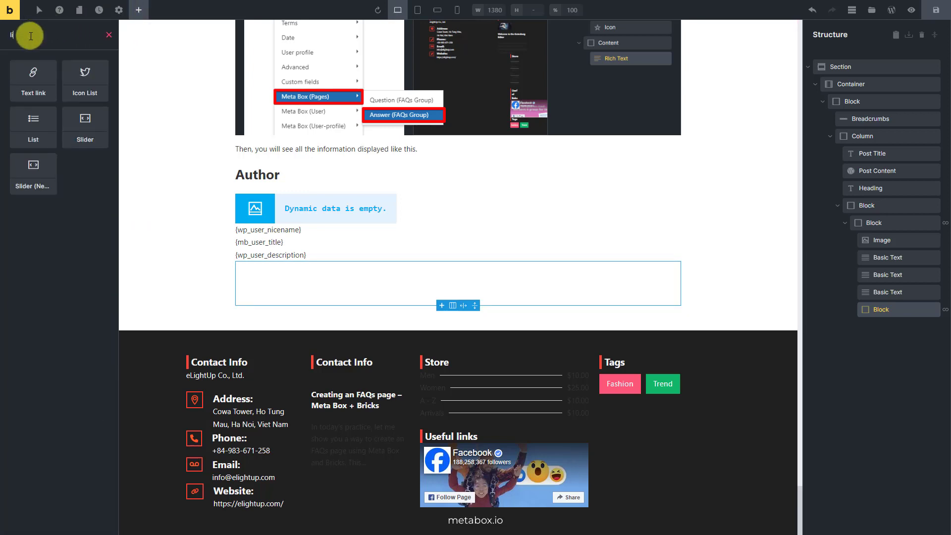
pyautogui.click(33, 119)
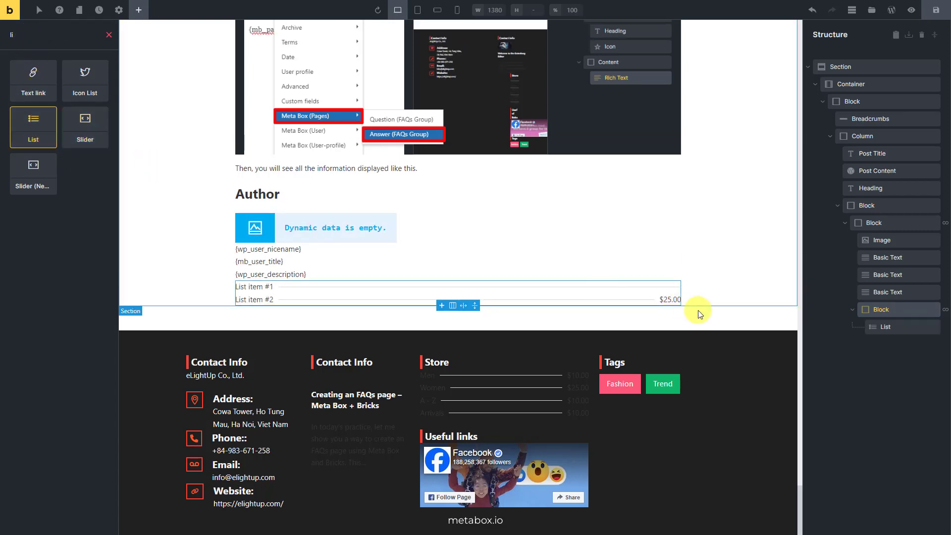
pyautogui.click(892, 329)
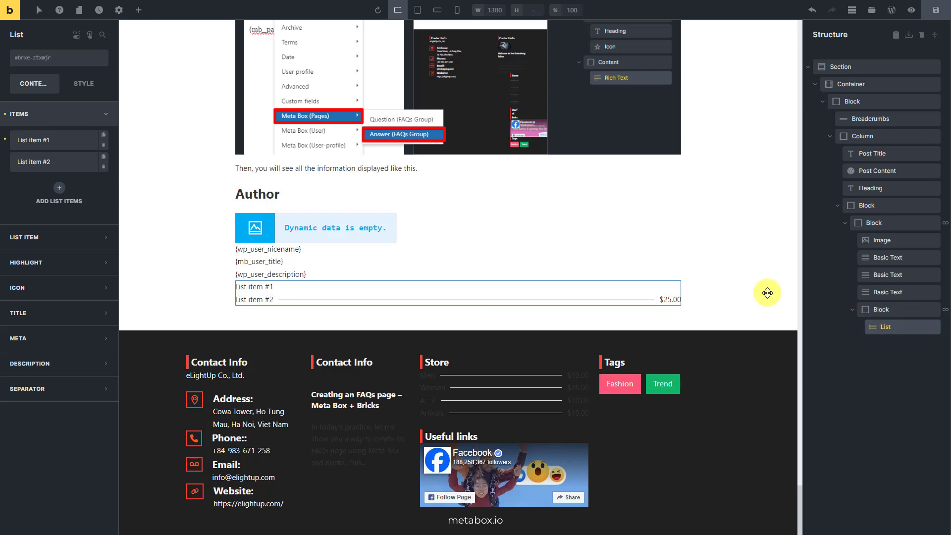
# - Title the first list item Website and fill its meta with the Website (Contact) dynamic data from Meta Box (User)
pyautogui.click(64, 139)
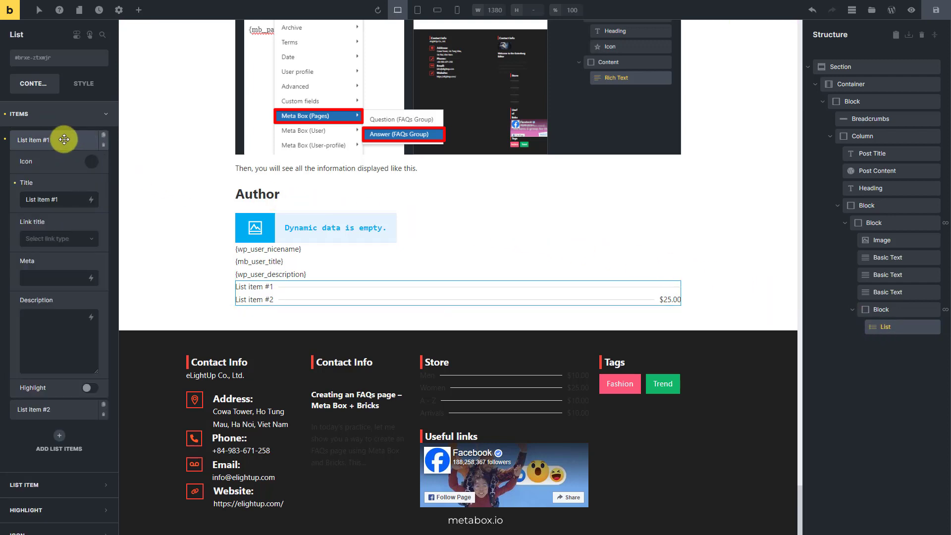
pyautogui.tripleClick(63, 199)
pyautogui.write('Website')
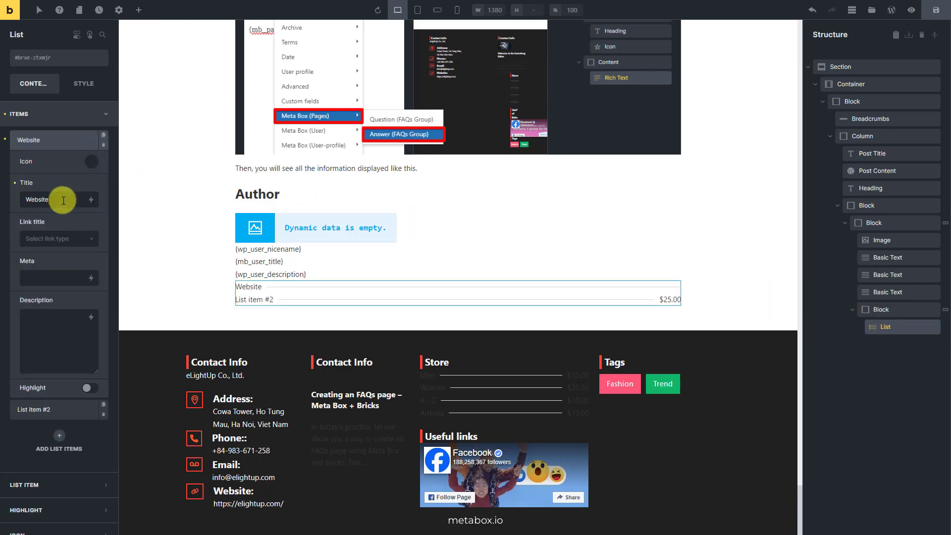
pyautogui.click(91, 279)
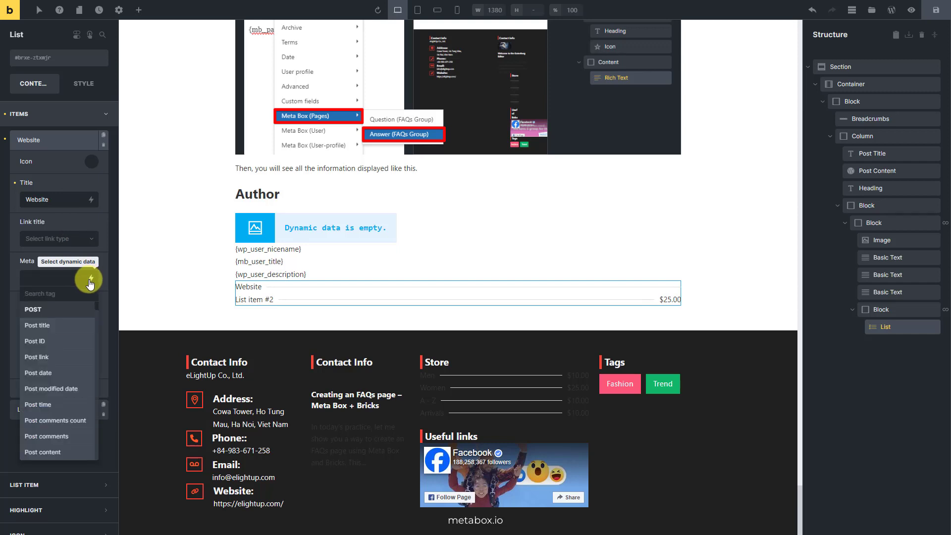
pyautogui.write('web')
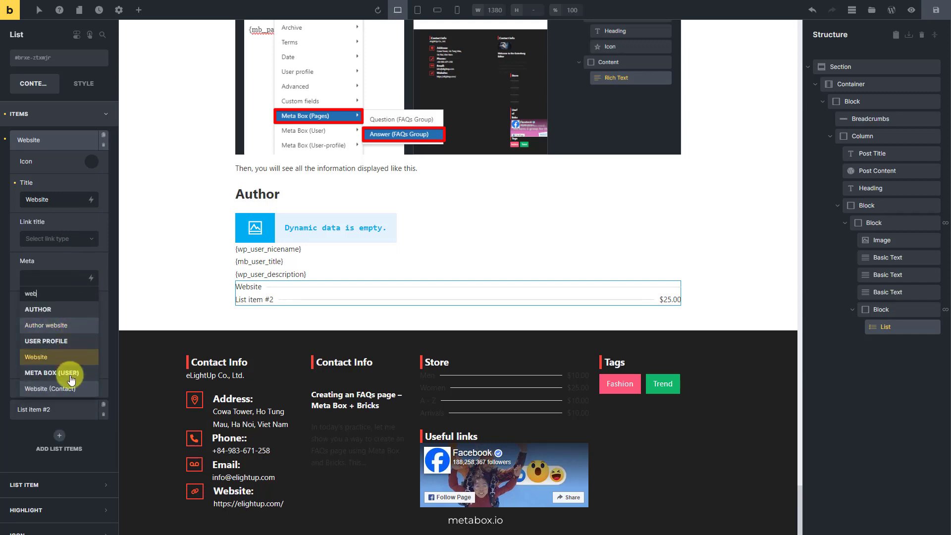
pyautogui.click(70, 388)
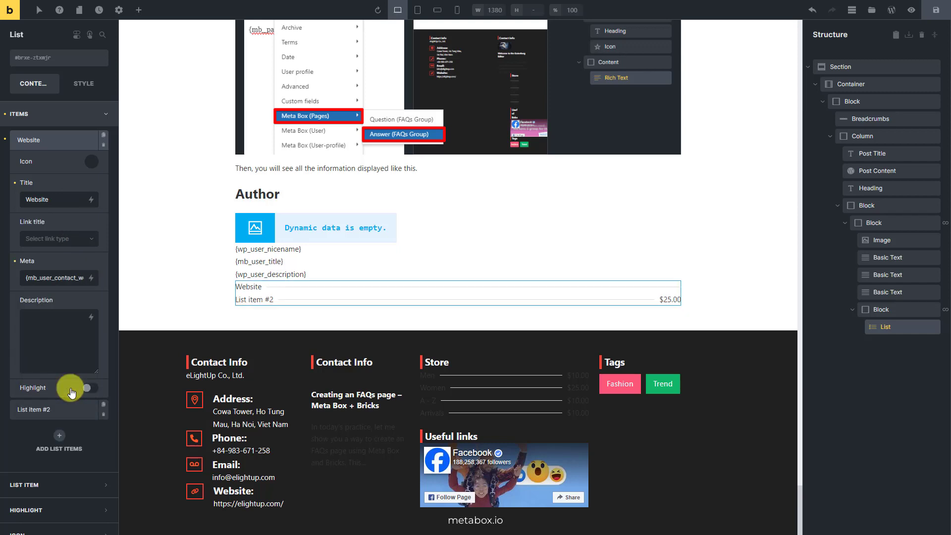
pyautogui.click(58, 144)
# - Title the second list item Email and replace its $25.00 meta with the Contact group's email dynamic data
pyautogui.click(62, 159)
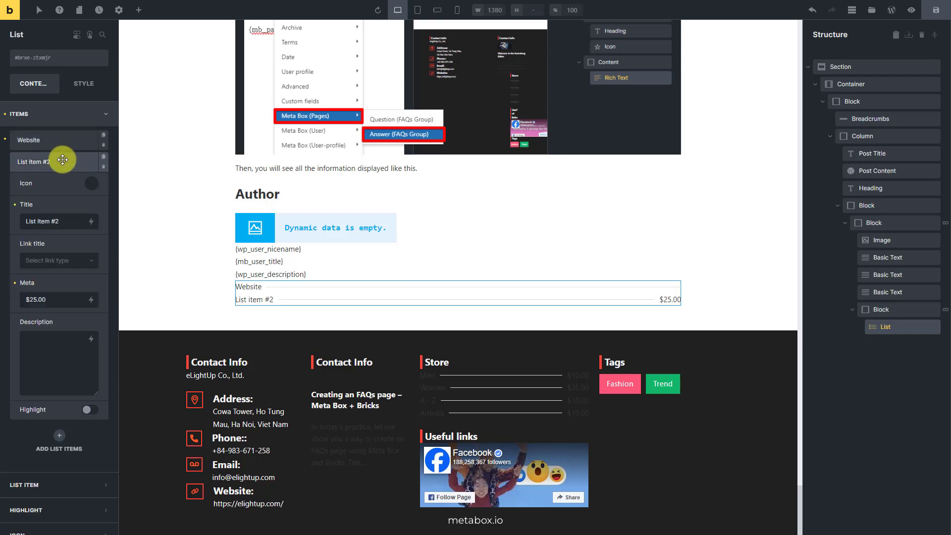
pyautogui.tripleClick(68, 221)
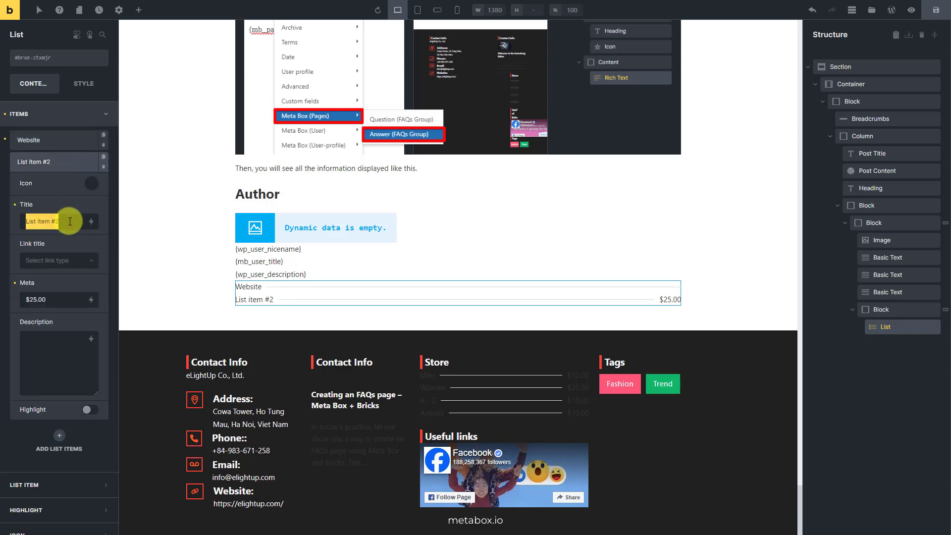
pyautogui.write('Email')
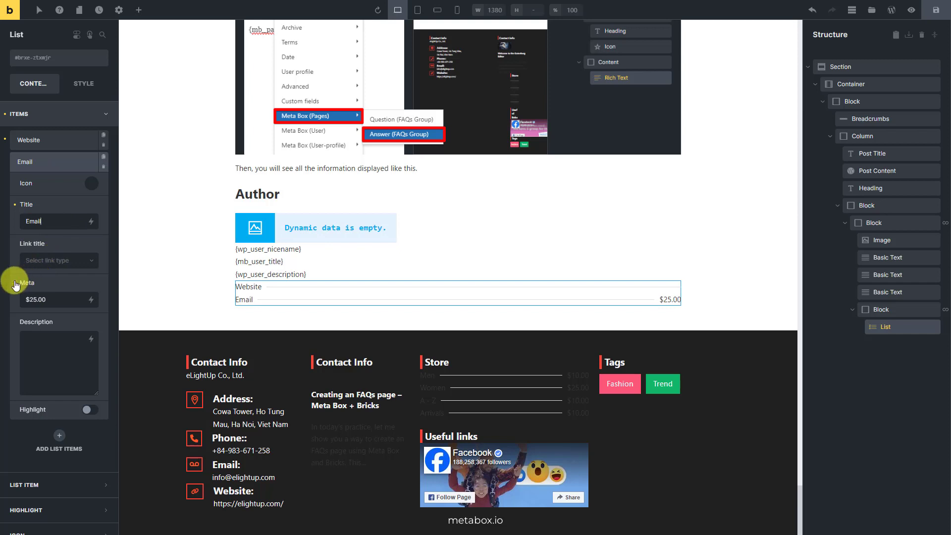
pyautogui.click(15, 282)
pyautogui.click(91, 300)
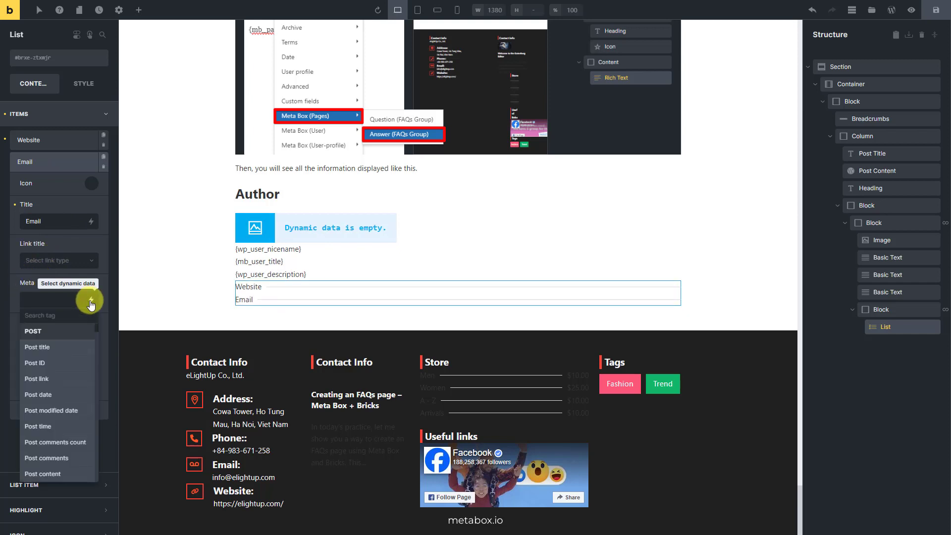
pyautogui.write('ema')
pyautogui.click(57, 455)
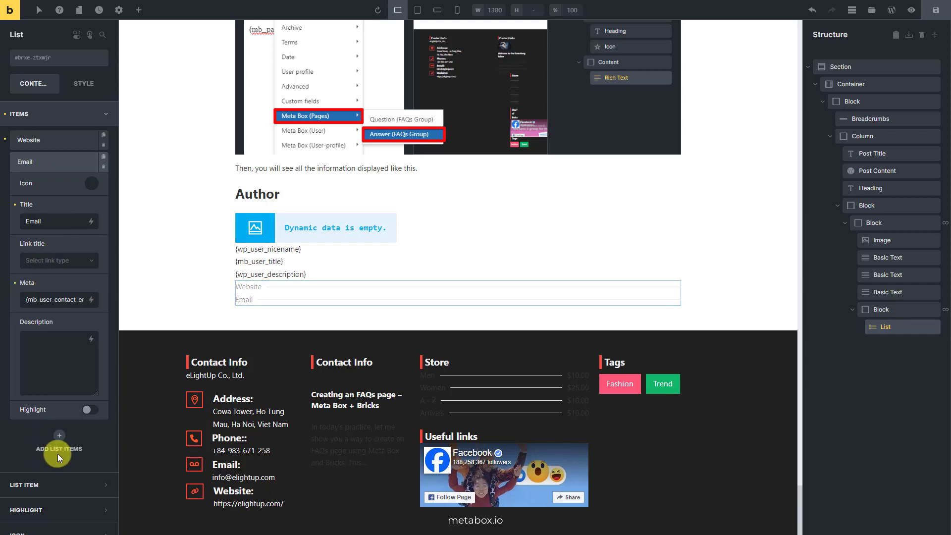
pyautogui.click(54, 162)
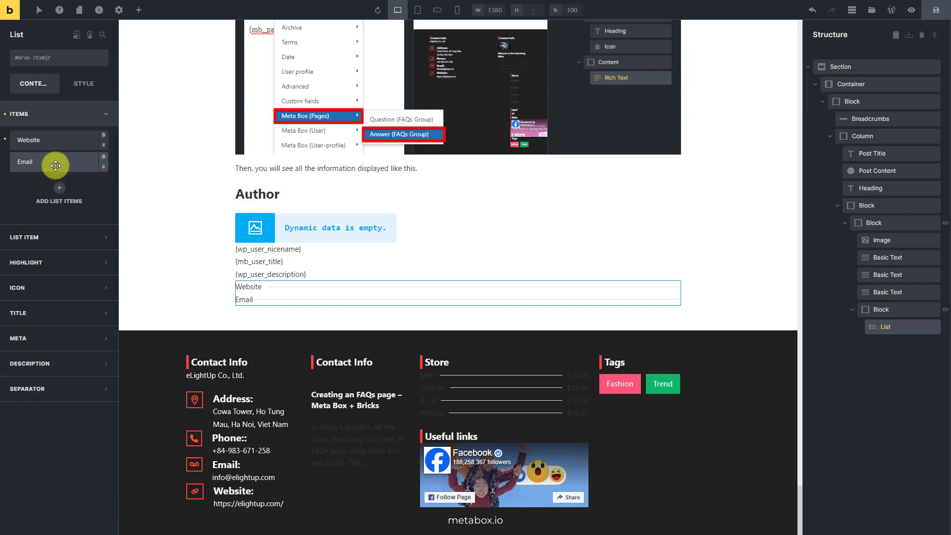
# - Add a third list item titled Call and set its meta to the Contact group's call dynamic data
pyautogui.click(59, 185)
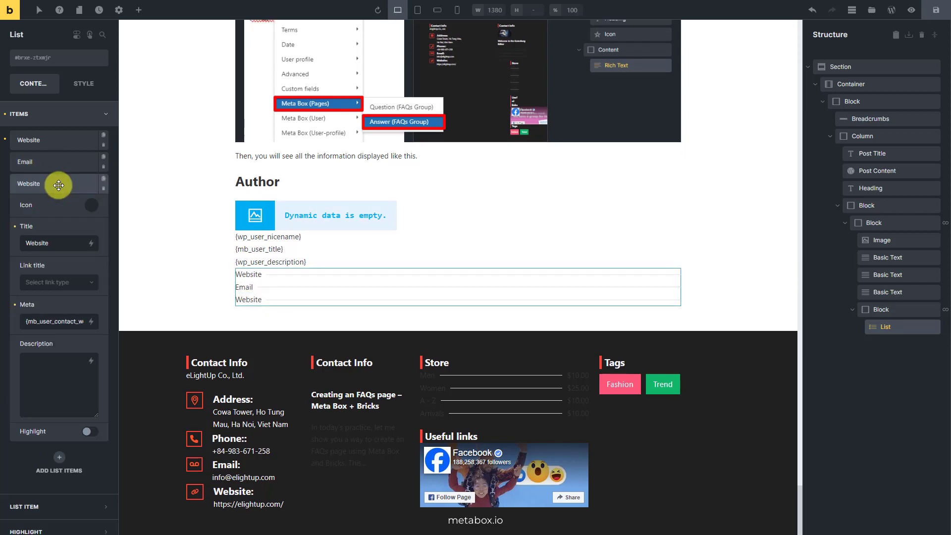
pyautogui.moveTo(54, 242); pyautogui.dragTo(27, 239)
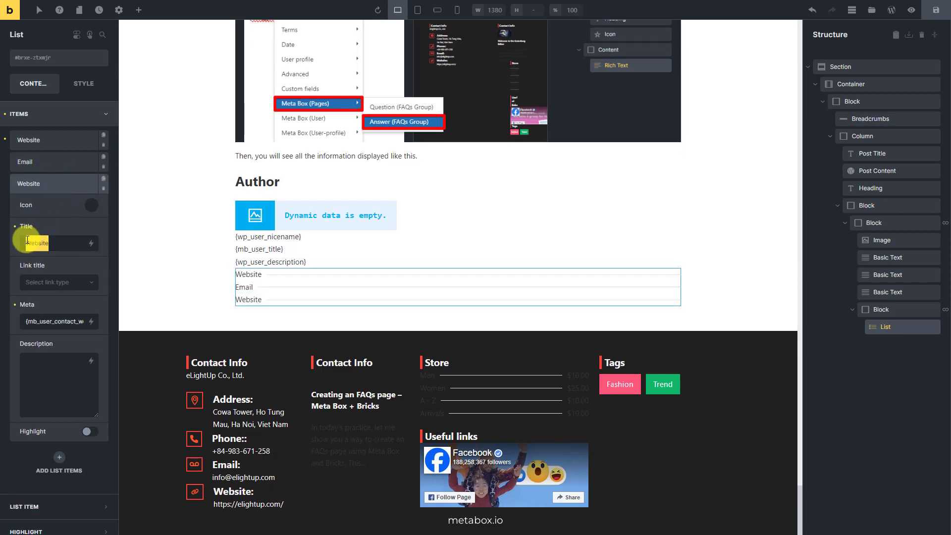
pyautogui.press('BackSpace')
pyautogui.write('Call')
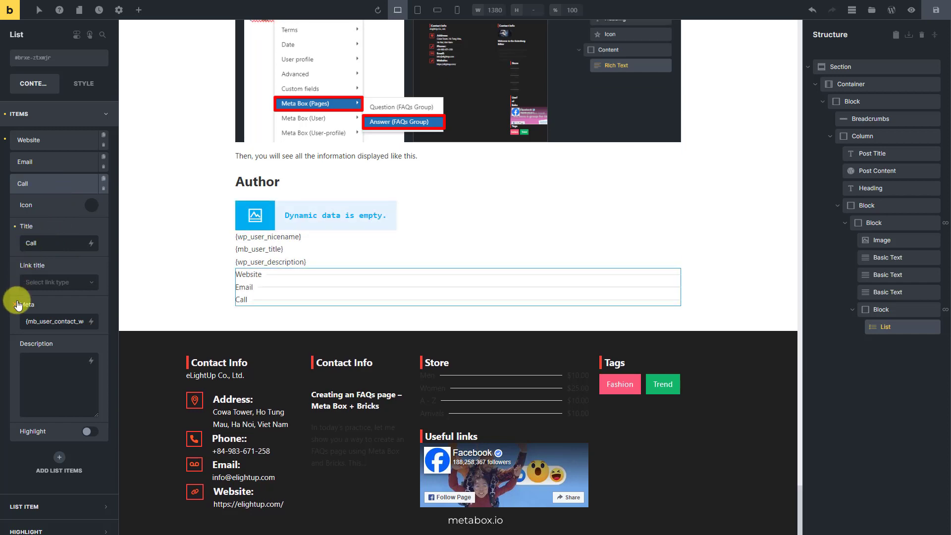
pyautogui.click(90, 322)
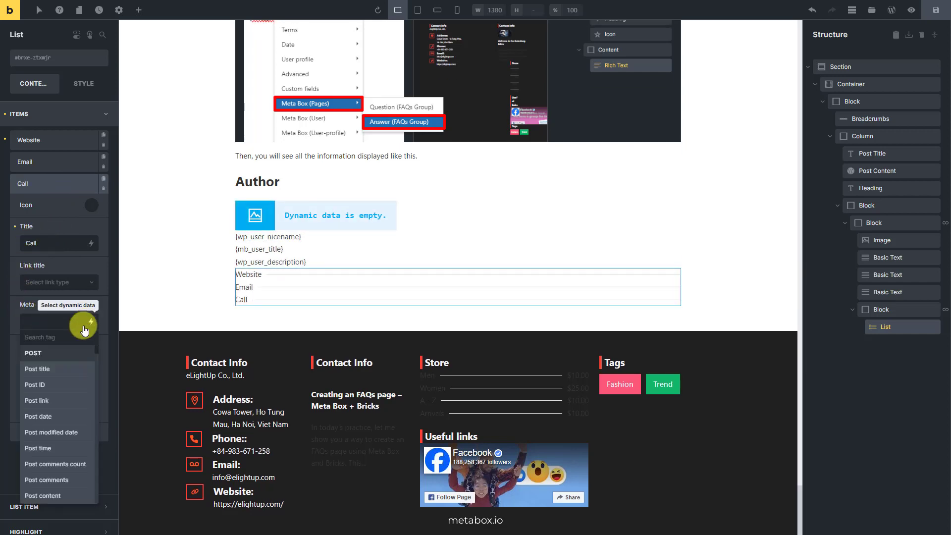
pyautogui.write('ca')
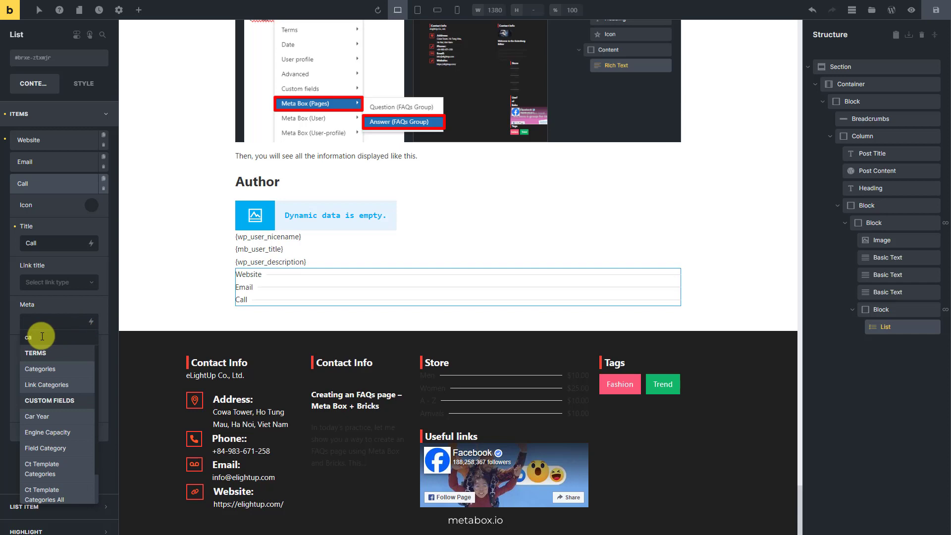
pyautogui.write('ll')
pyautogui.click(48, 367)
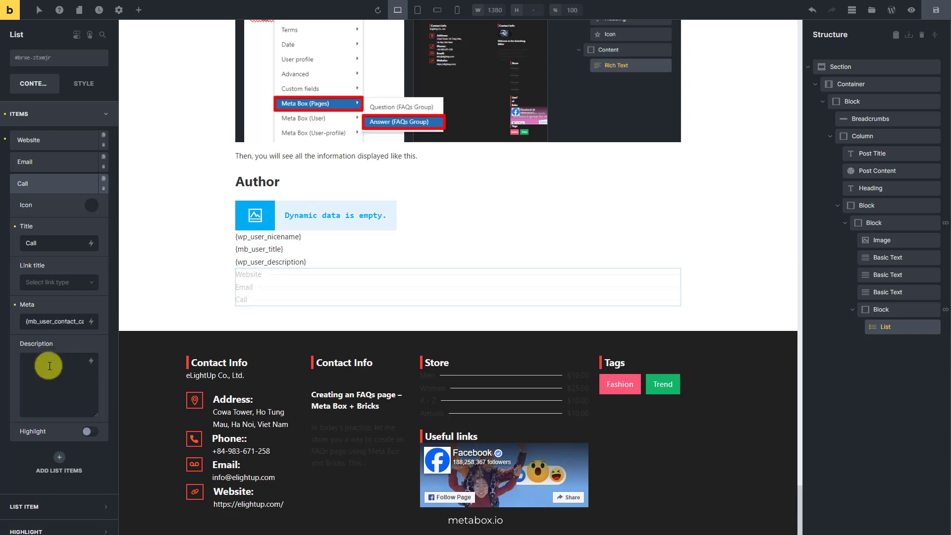
pyautogui.click(58, 186)
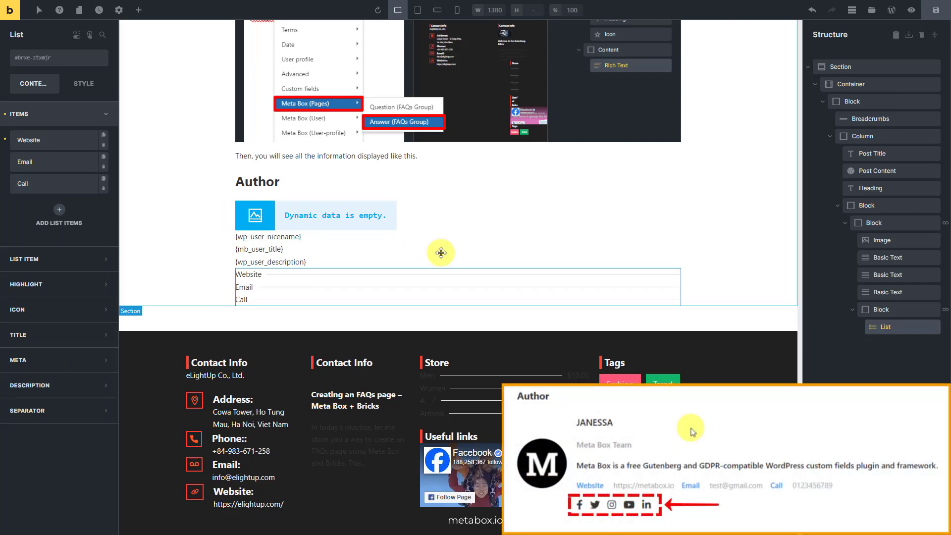
# - Add a new Block directly below the Contact group block, on the same level in the structure, and select it
pyautogui.click(889, 309)
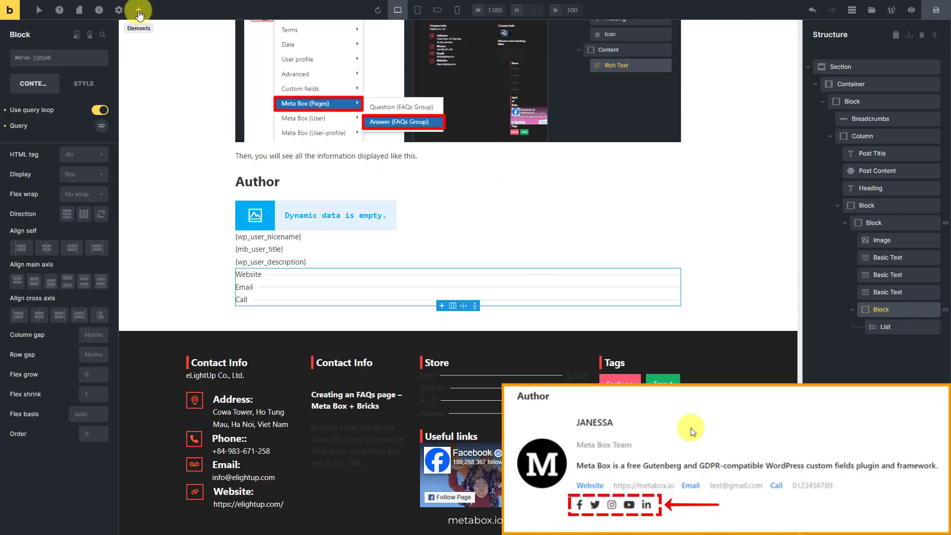
pyautogui.click(139, 11)
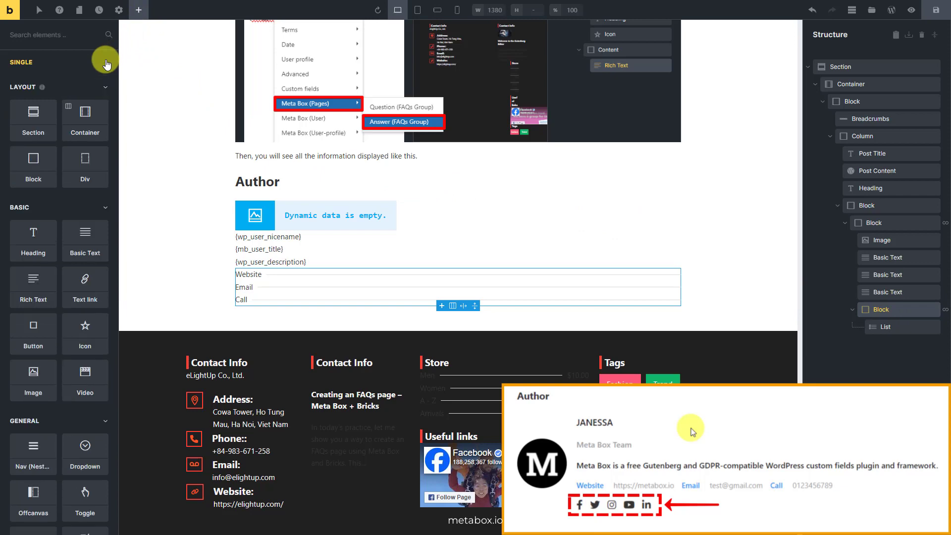
pyautogui.click(48, 165)
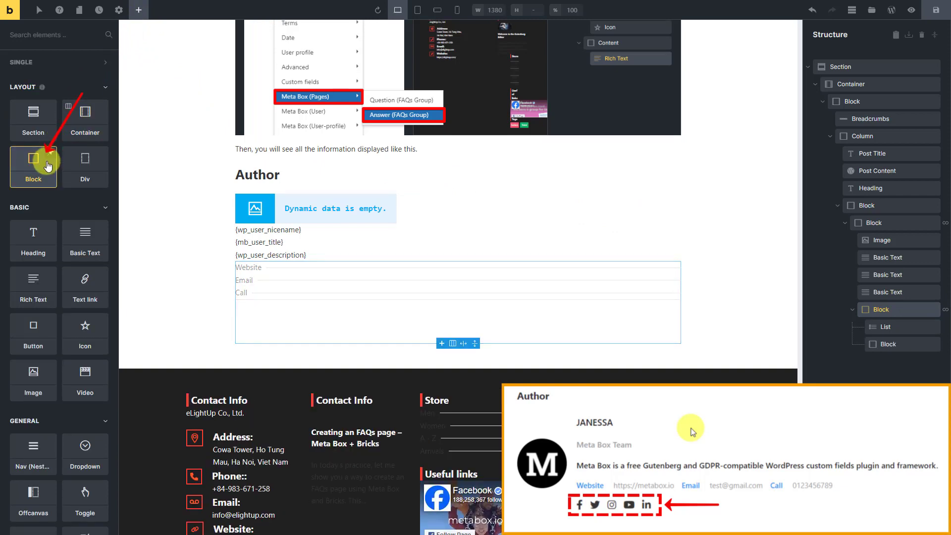
pyautogui.click(887, 341)
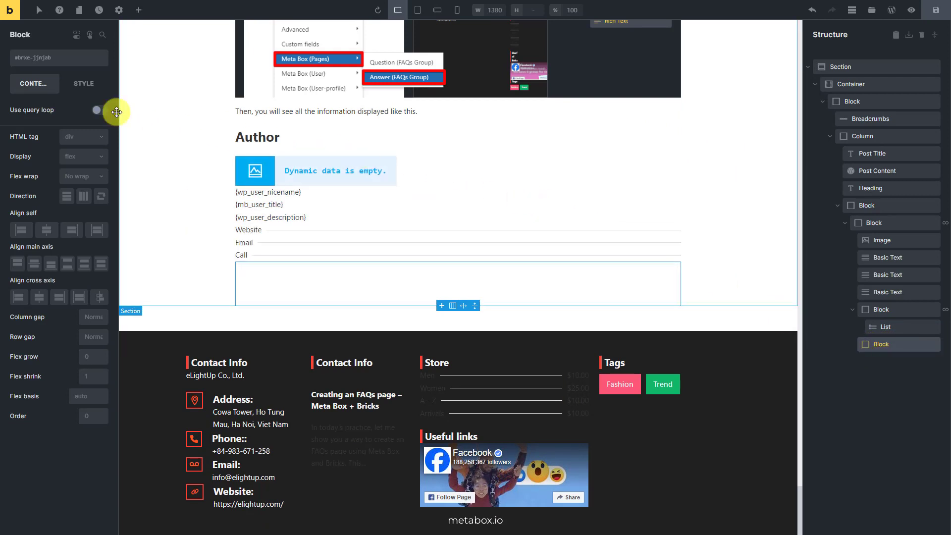
# - Enable the new block's query loop with the type MB Group: Social Network URL
pyautogui.click(99, 110)
pyautogui.click(101, 126)
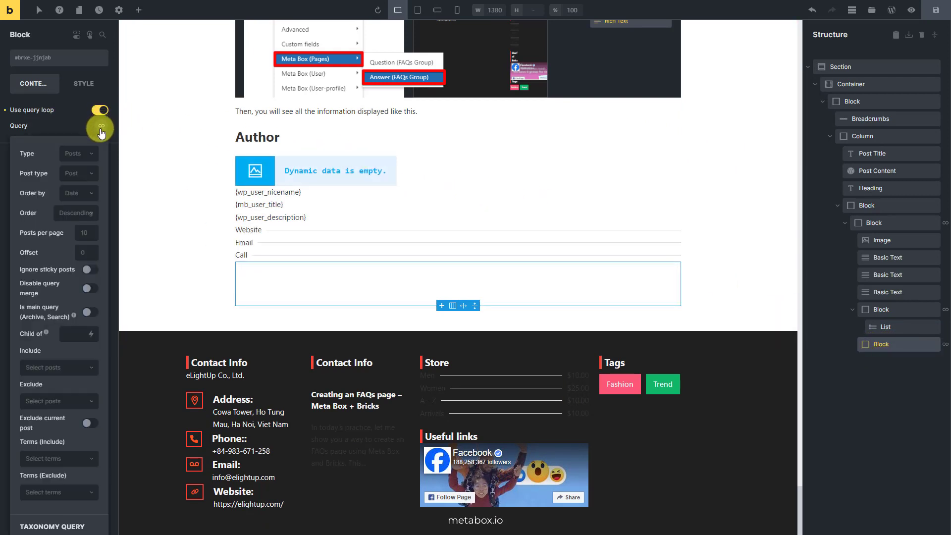
pyautogui.click(89, 154)
pyautogui.click(75, 272)
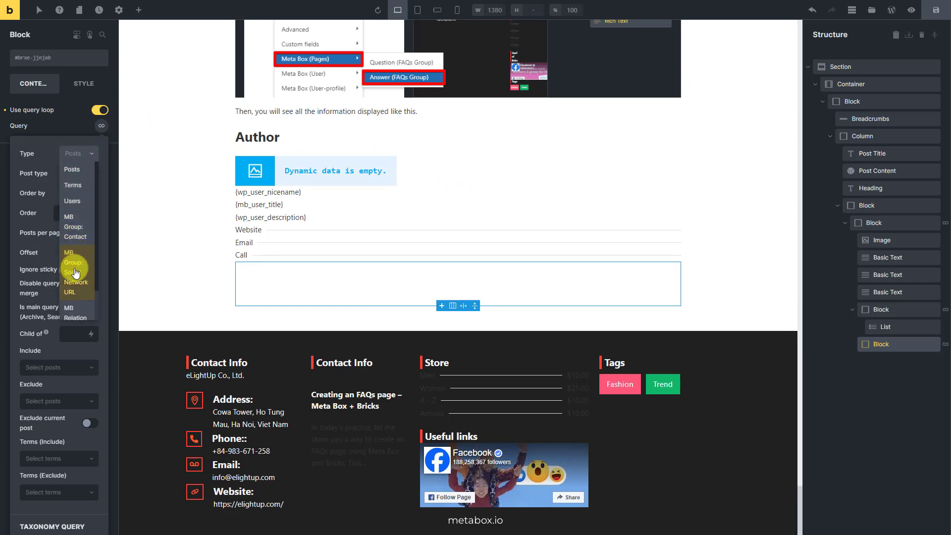
pyautogui.click(74, 129)
# - Add five Icon elements inside the Social Network URL group block
pyautogui.click(137, 12)
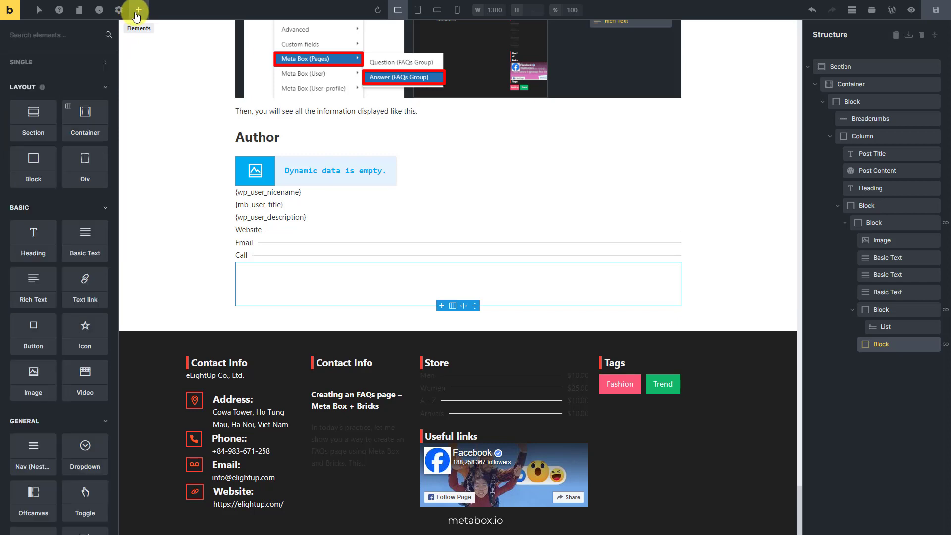
pyautogui.click(67, 31)
pyautogui.write('icon')
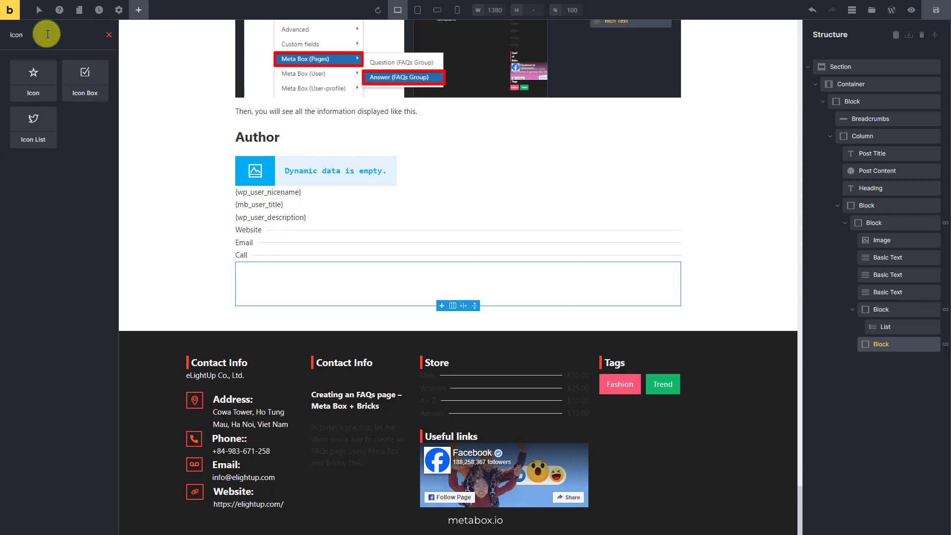
pyautogui.click(48, 78)
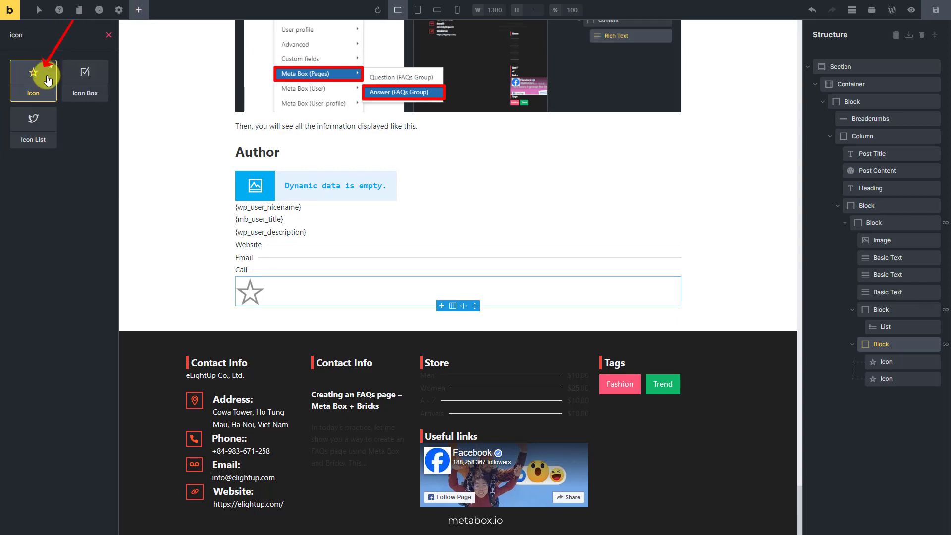
pyautogui.click(47, 79)
pyautogui.click(47, 78)
pyautogui.click(48, 78)
pyautogui.click(48, 78)
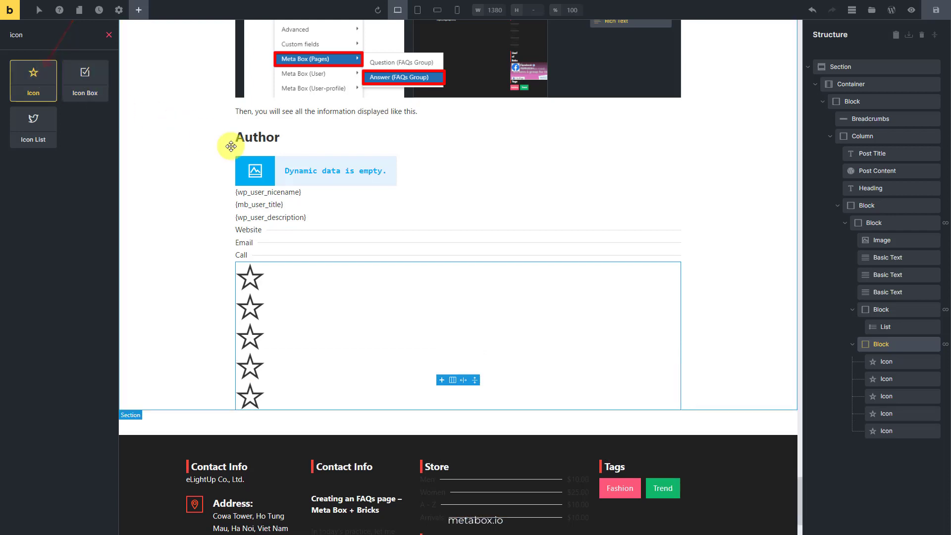
# - Change the first Icon element to the plain Facebook "f" from the Fontawesome - Brands library
pyautogui.click(886, 361)
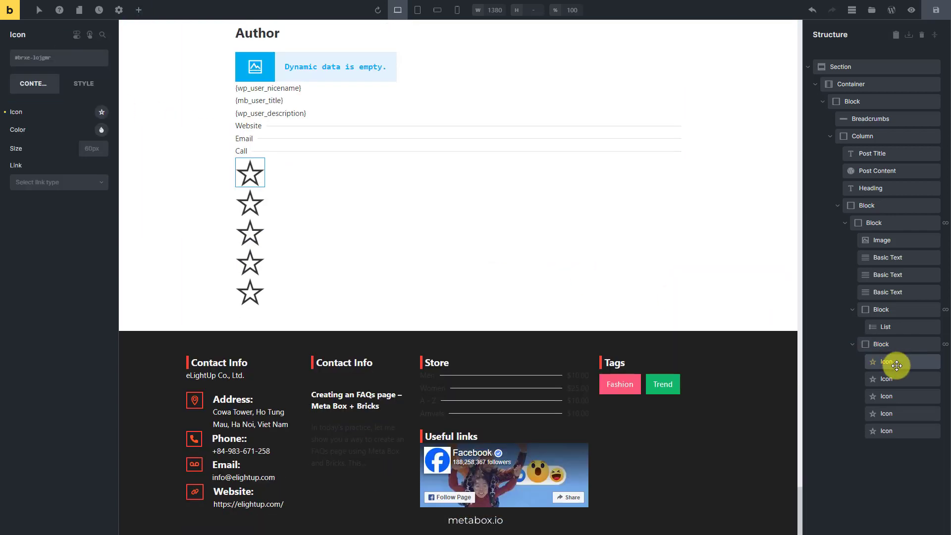
pyautogui.click(101, 112)
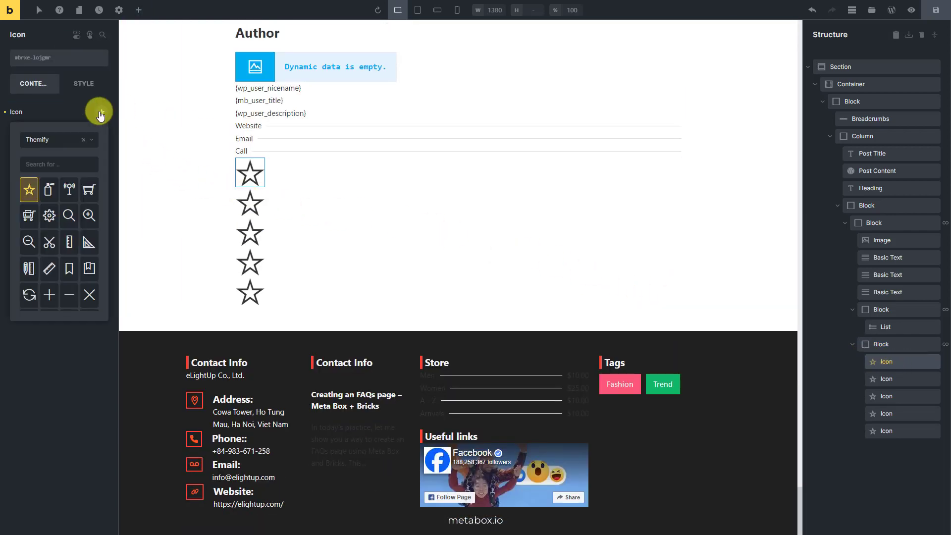
pyautogui.click(69, 133)
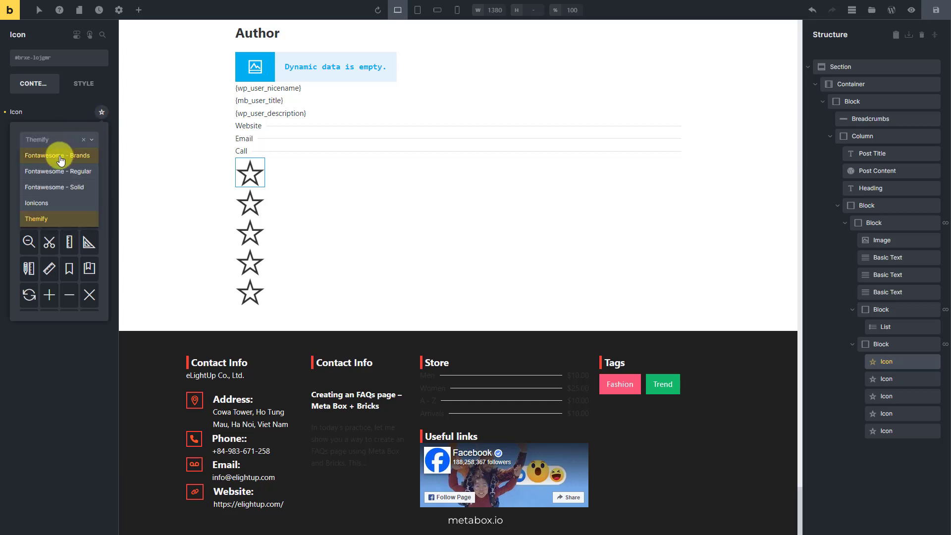
pyautogui.click(60, 156)
pyautogui.click(48, 164)
pyautogui.write('face')
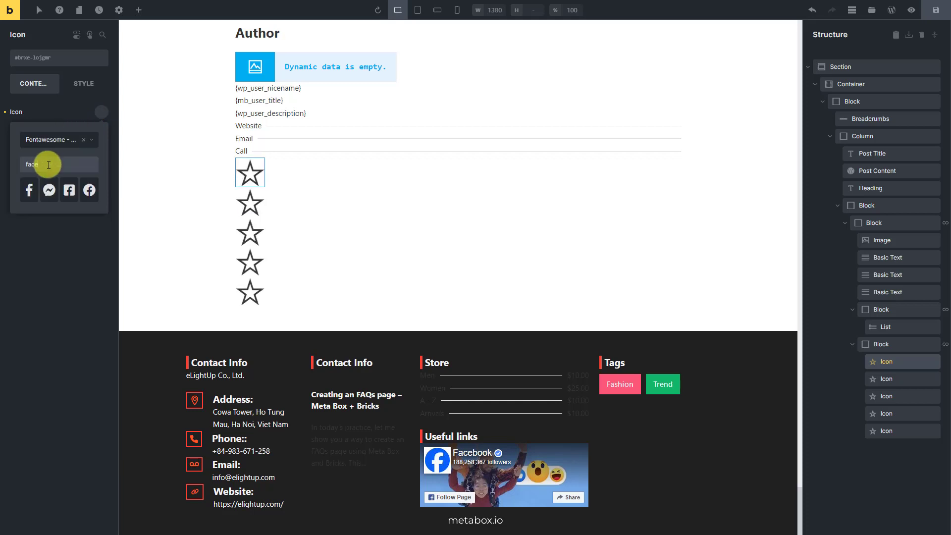
pyautogui.click(29, 191)
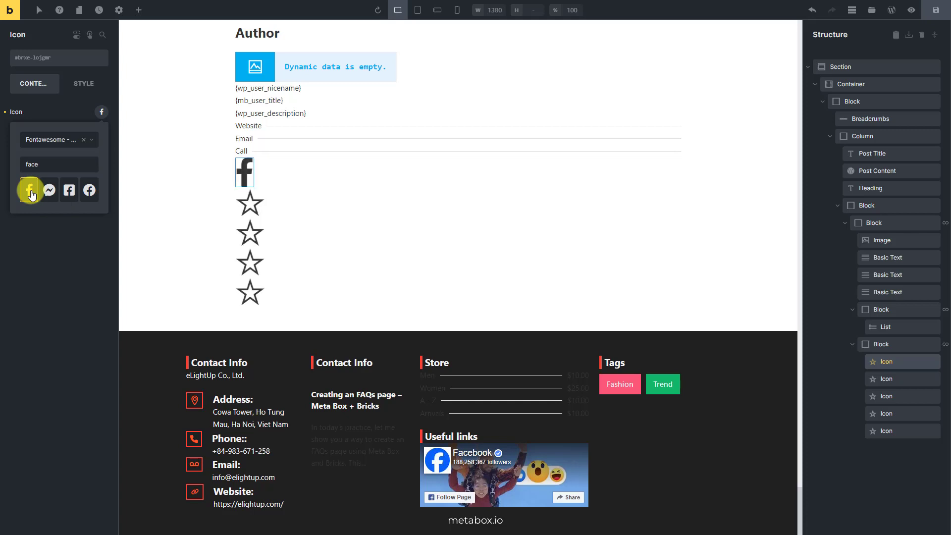
pyautogui.click(47, 111)
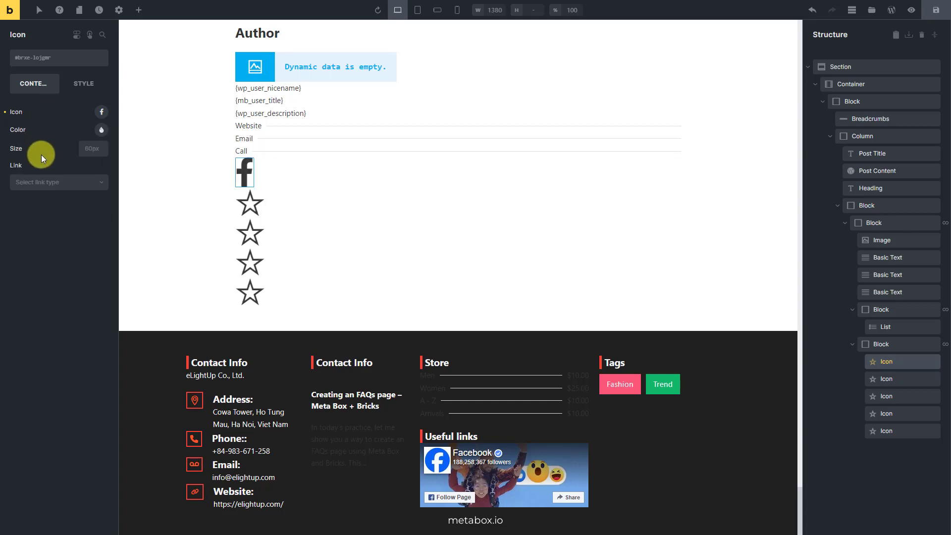
# - Link the Facebook icon to an external URL using the dynamic field Facebook (Social Network URL)
pyautogui.click(40, 182)
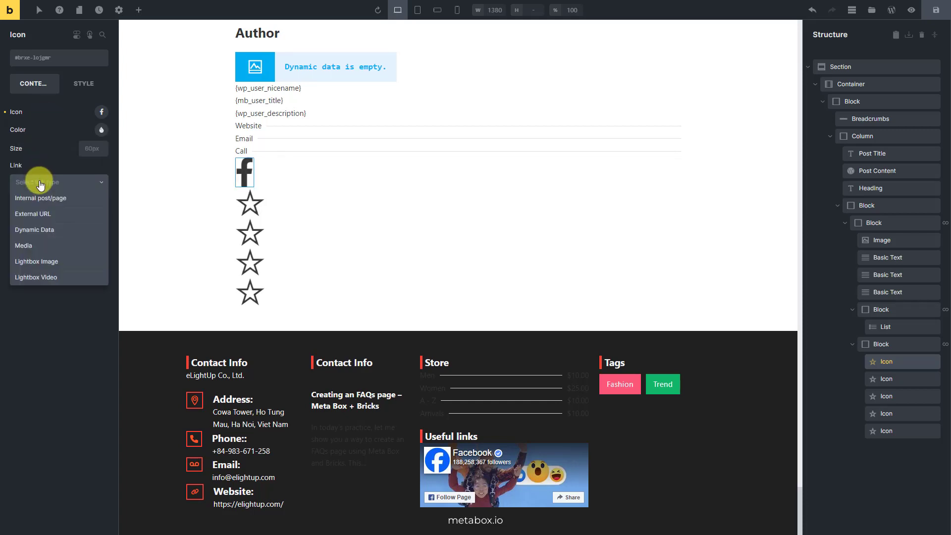
pyautogui.click(42, 214)
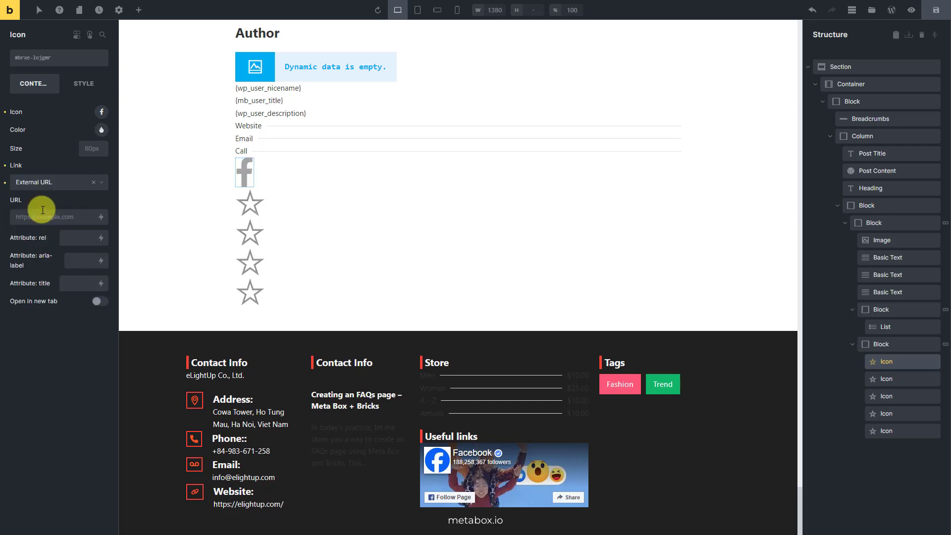
pyautogui.click(101, 216)
pyautogui.write('face')
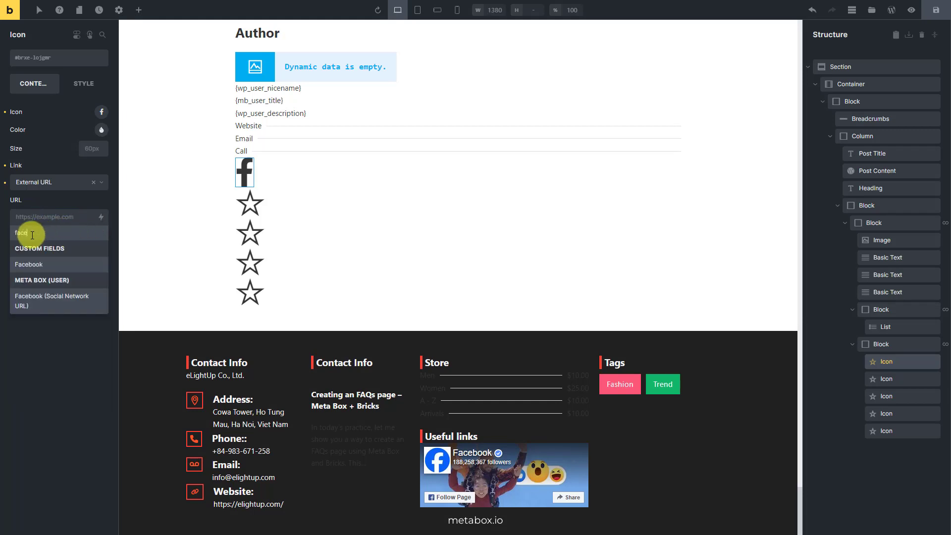
pyautogui.click(45, 300)
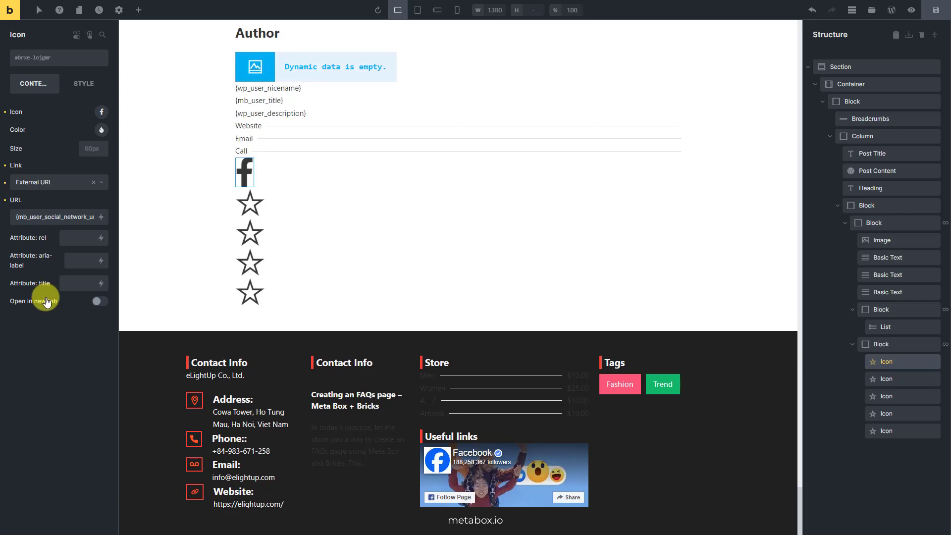
# - Change the second Icon element to the plain Twitter bird from the Fontawesome - Brands library
pyautogui.click(865, 377)
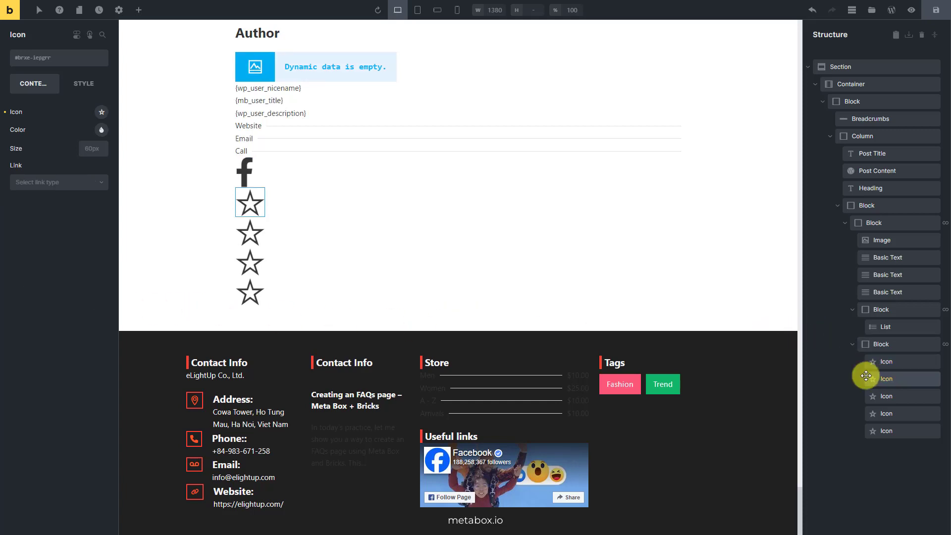
pyautogui.click(99, 114)
pyautogui.click(61, 140)
pyautogui.click(54, 145)
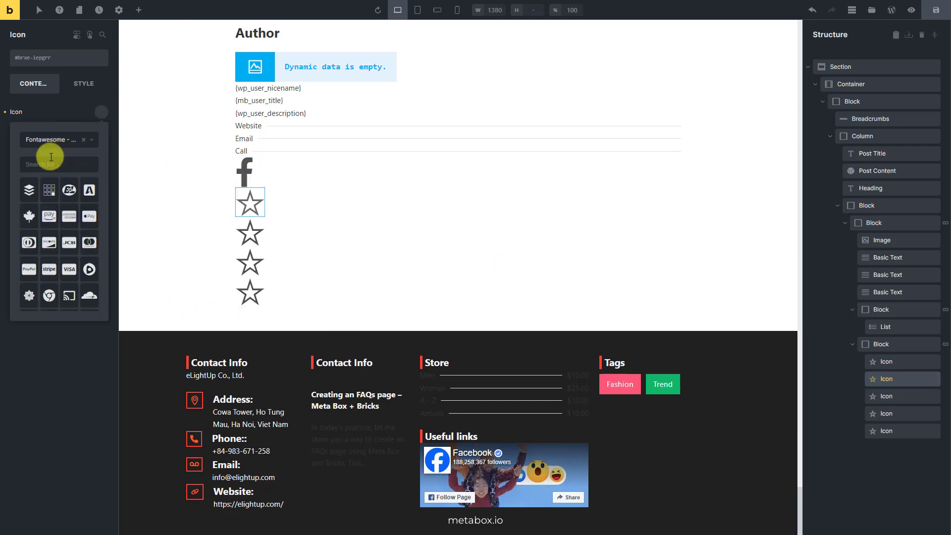
pyautogui.click(44, 159)
pyautogui.write('tw')
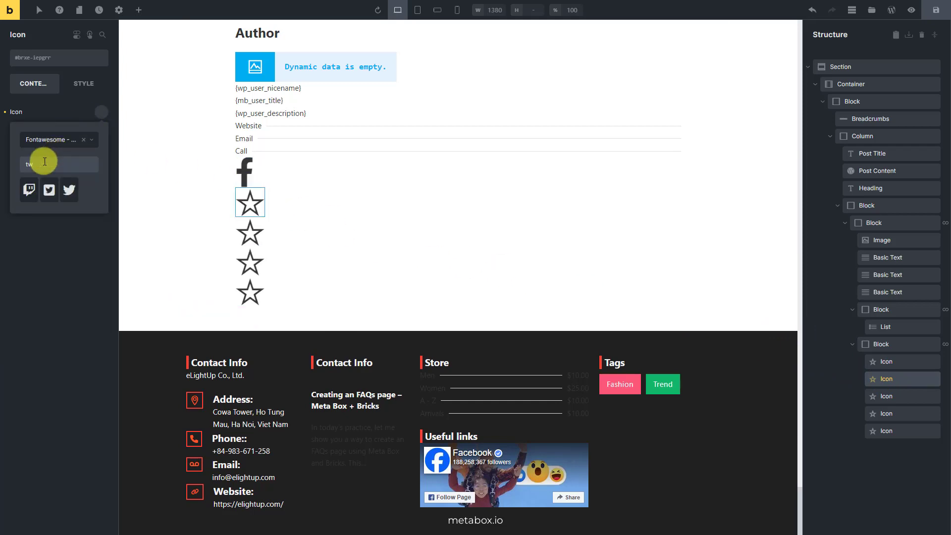
pyautogui.click(69, 189)
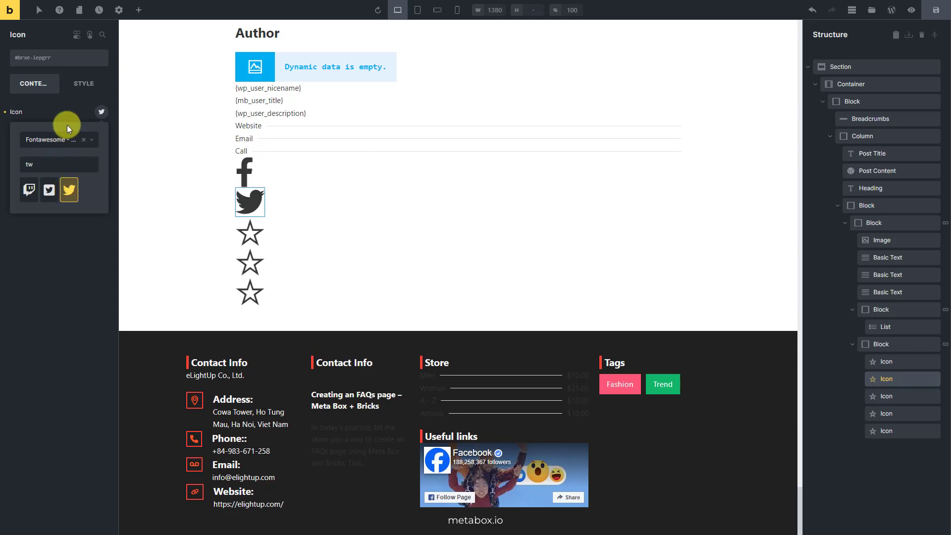
pyautogui.click(66, 118)
# - Link the Twitter icon to an external URL using the dynamic field X (Social Network URL)
pyautogui.click(47, 182)
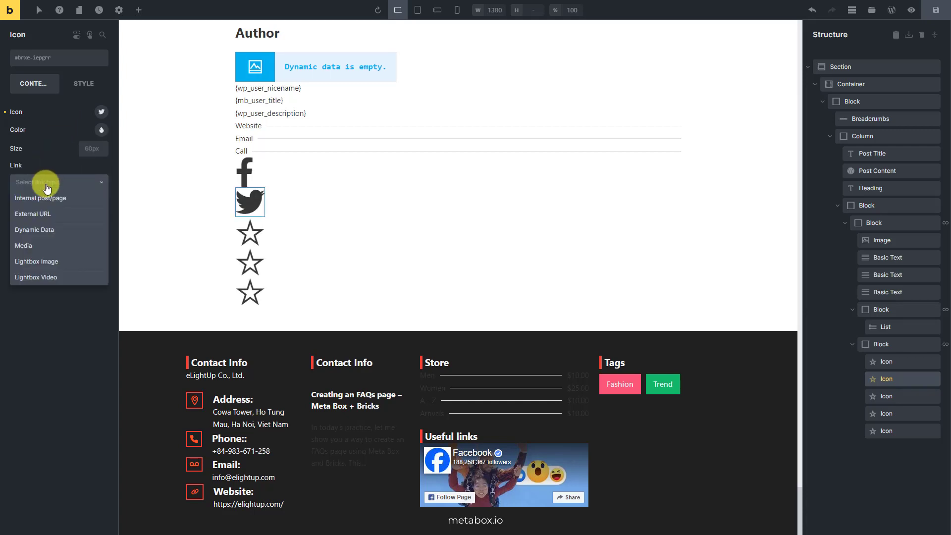
pyautogui.click(42, 214)
pyautogui.click(101, 218)
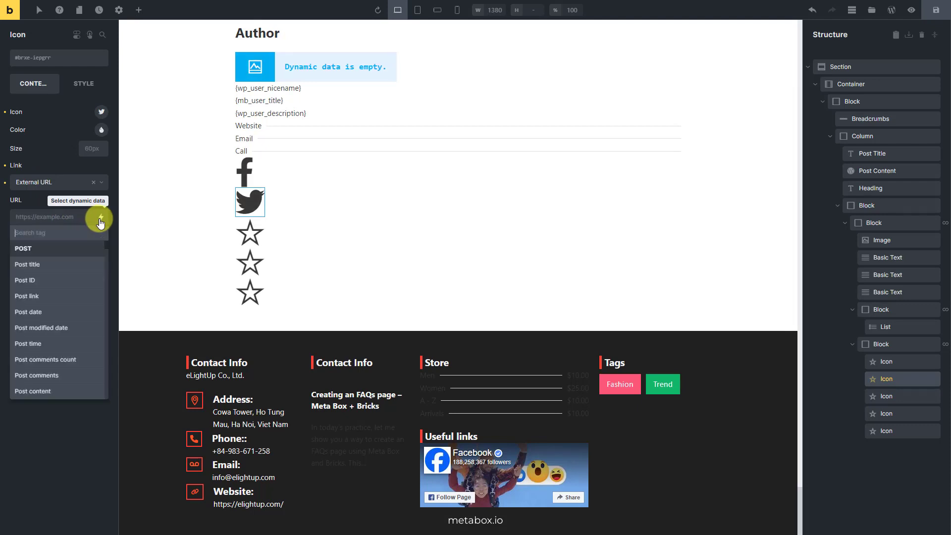
pyautogui.write('x')
pyautogui.scroll(-5, 79, 288)
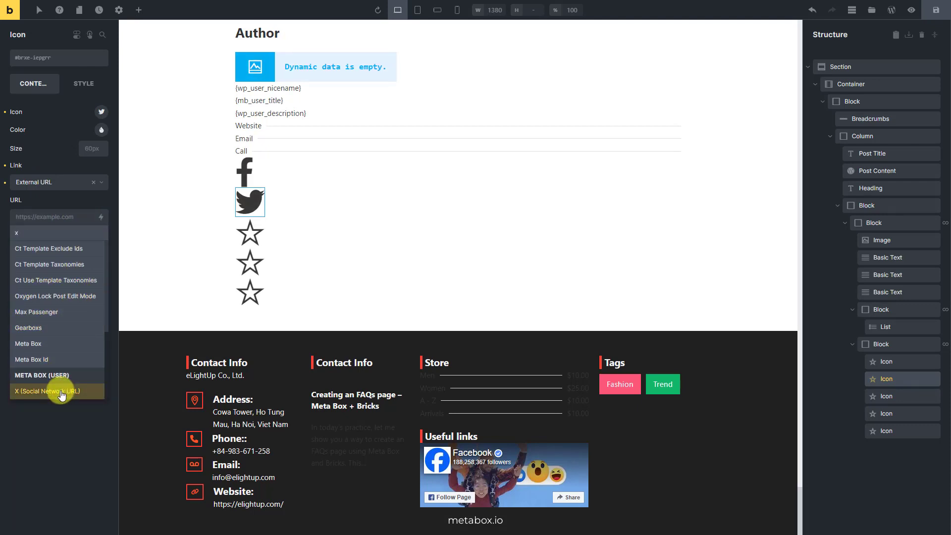
pyautogui.click(60, 391)
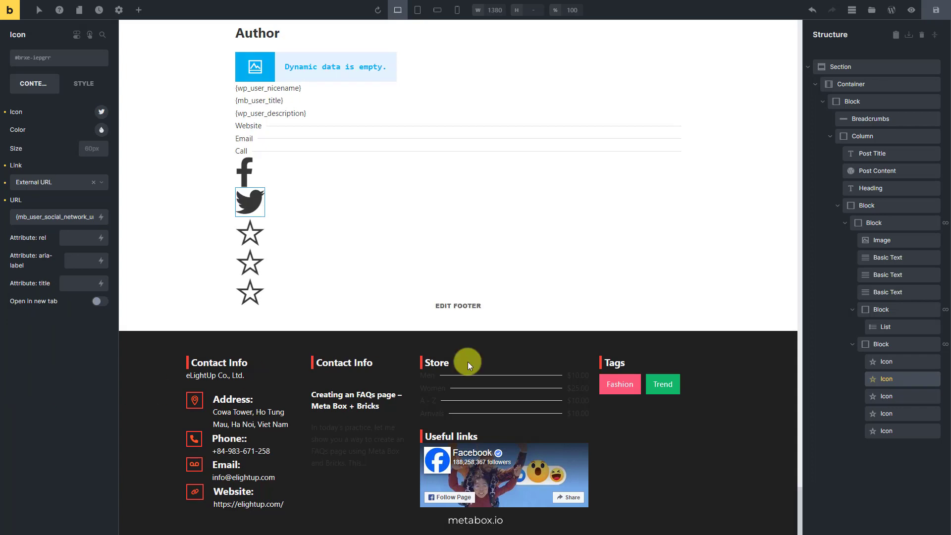
# - Change the third Icon element to the outlined Instagram camera from the Fontawesome - Brands library
pyautogui.click(883, 396)
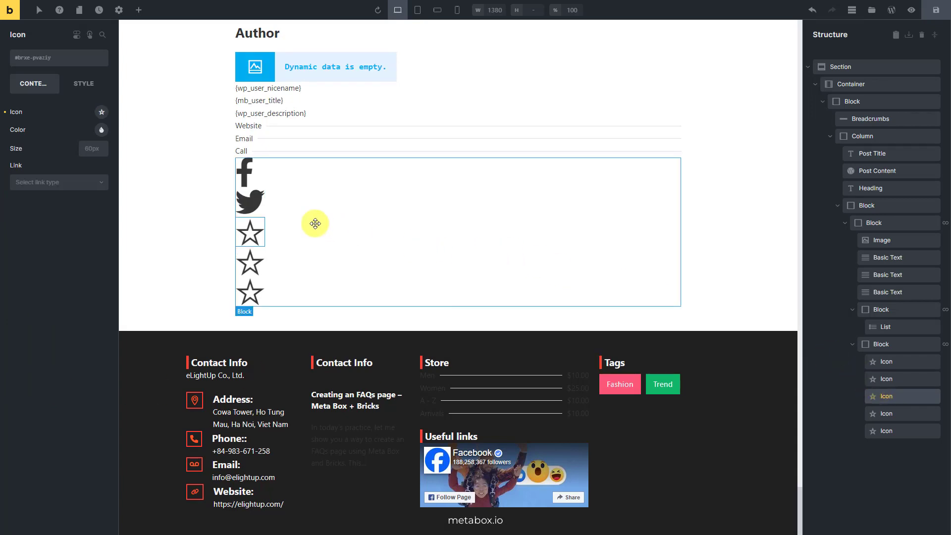
pyautogui.click(103, 113)
pyautogui.click(66, 147)
pyautogui.click(54, 155)
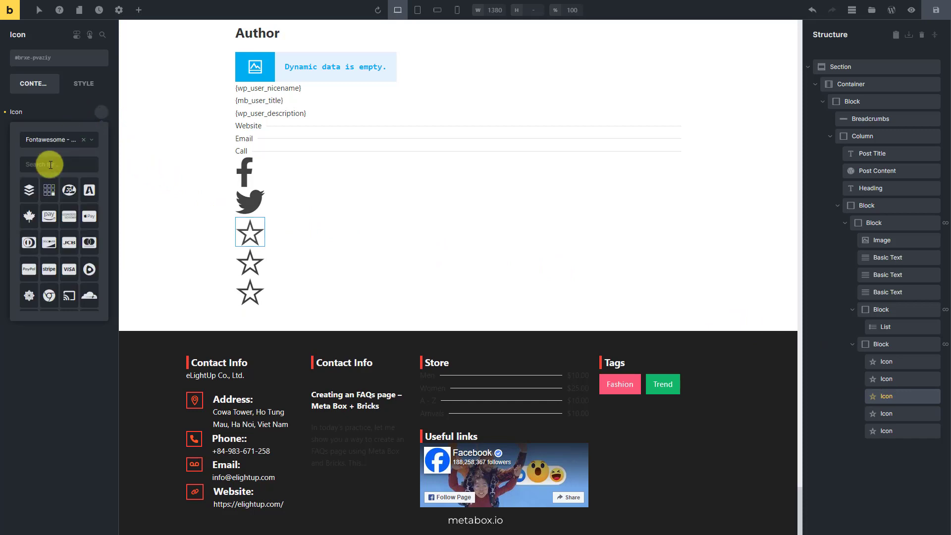
pyautogui.click(51, 164)
pyautogui.write('ins')
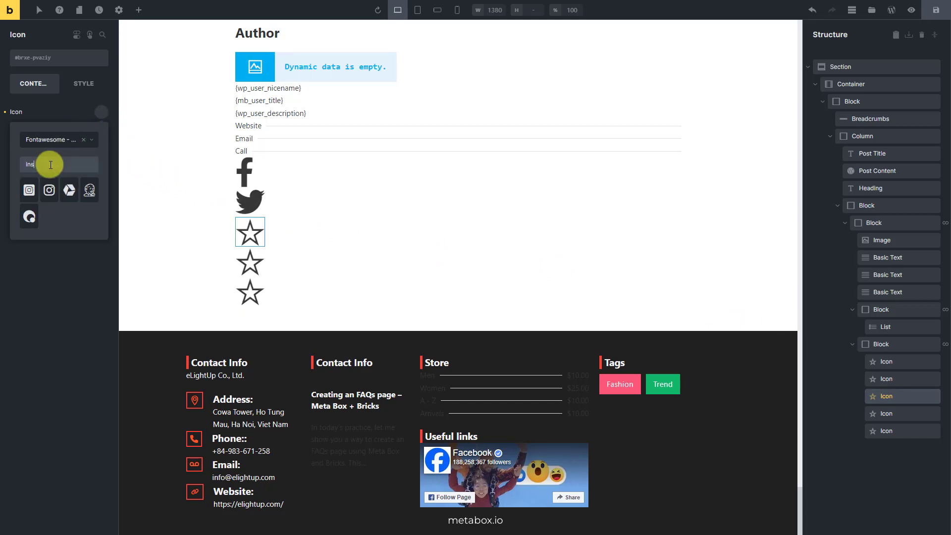
pyautogui.click(49, 189)
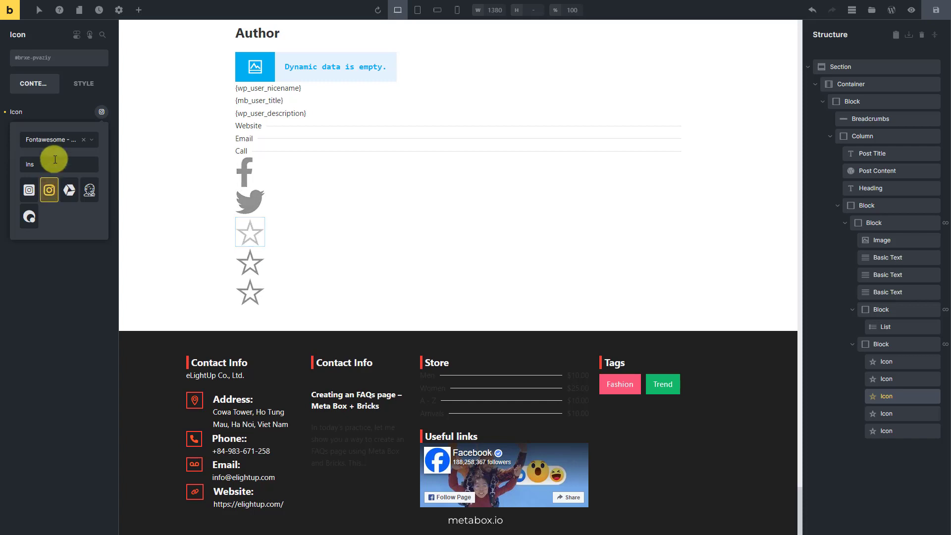
pyautogui.click(63, 114)
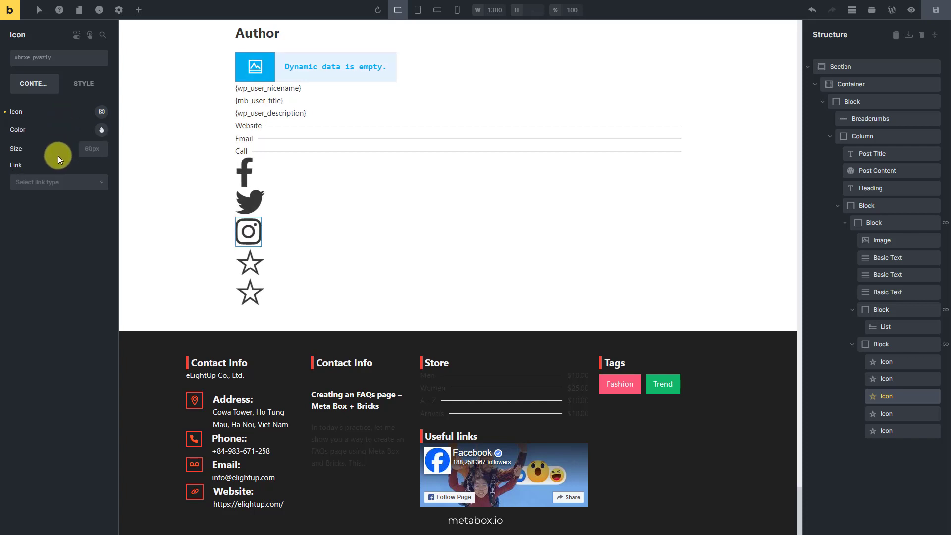
# - Link the Instagram icon to an external URL using the dynamic field Instagram (Social Network URL)
pyautogui.click(56, 183)
pyautogui.click(57, 198)
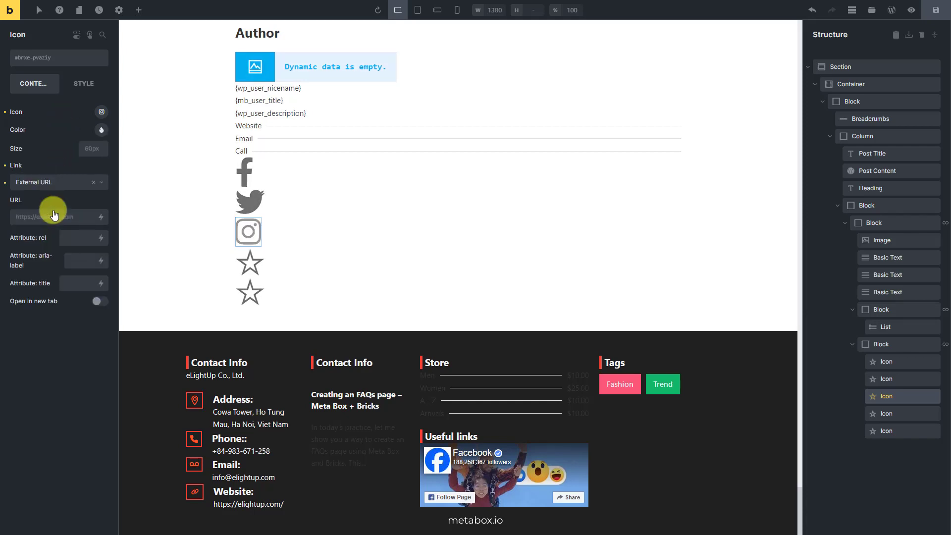
pyautogui.click(100, 218)
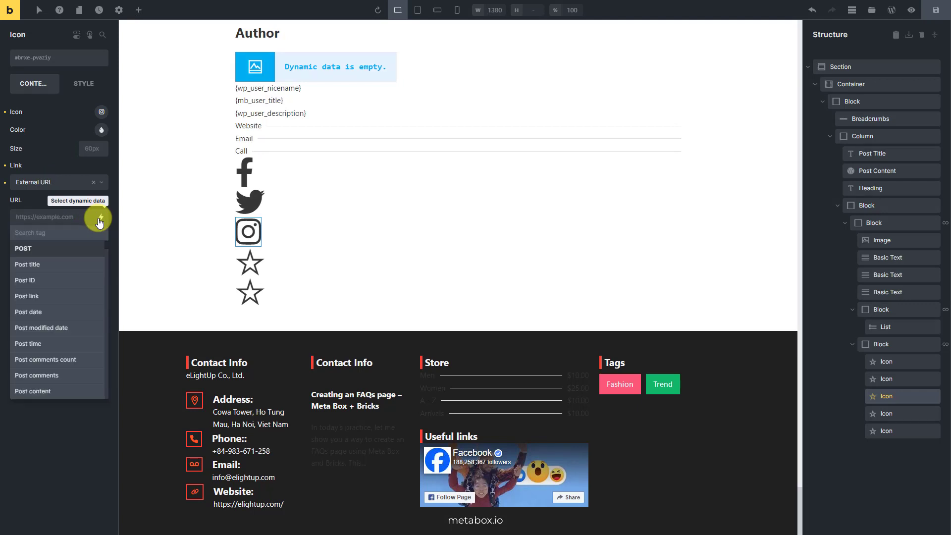
pyautogui.write('ins')
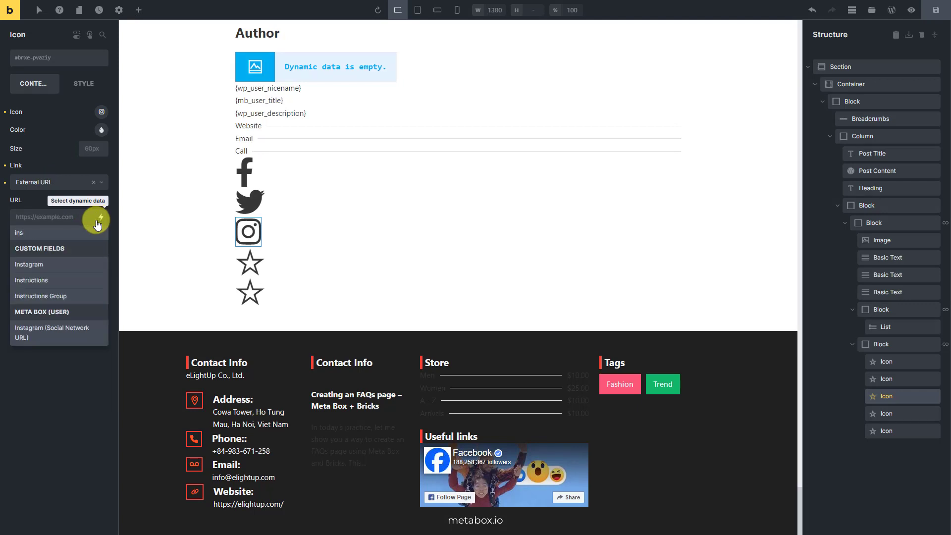
pyautogui.click(63, 328)
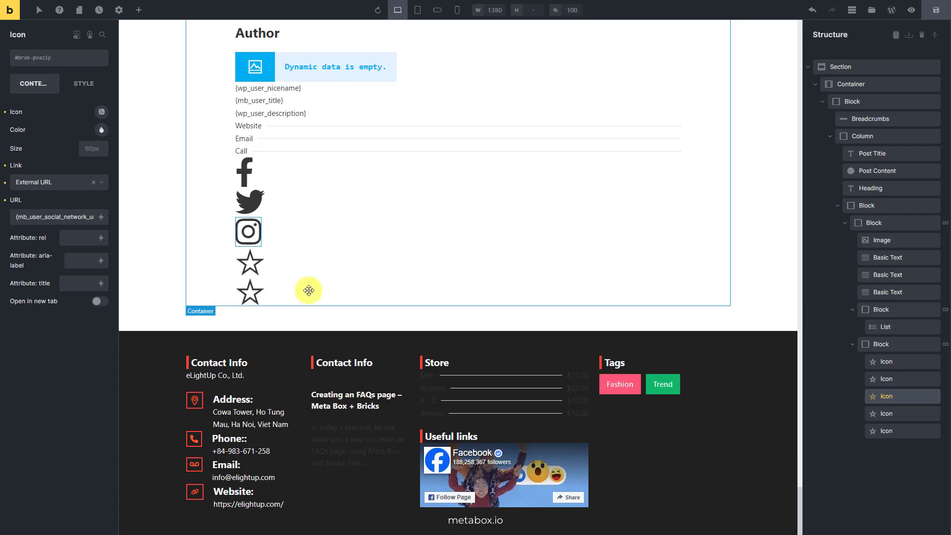
# - Change the fourth Icon element to the YouTube play logo from the Fontawesome - Brands library
pyautogui.click(881, 414)
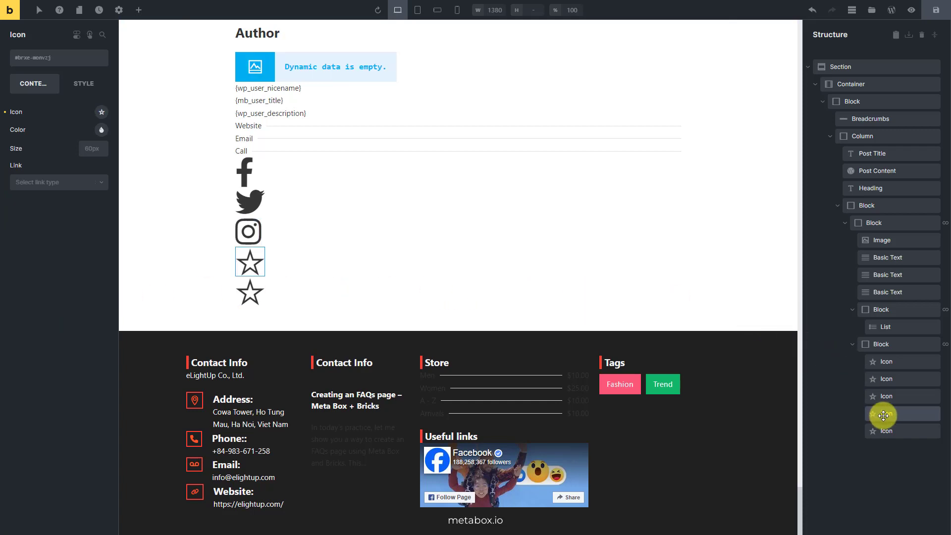
pyautogui.click(101, 113)
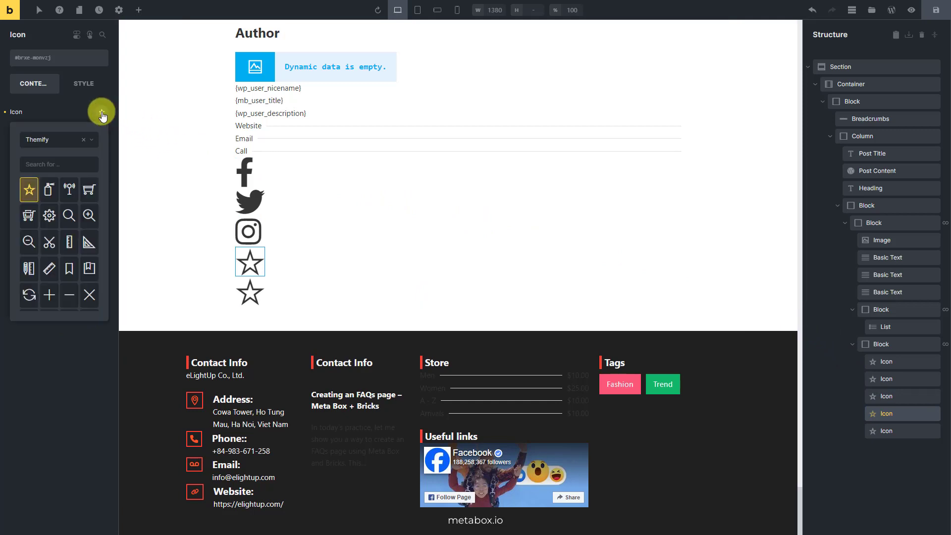
pyautogui.click(62, 145)
pyautogui.click(55, 153)
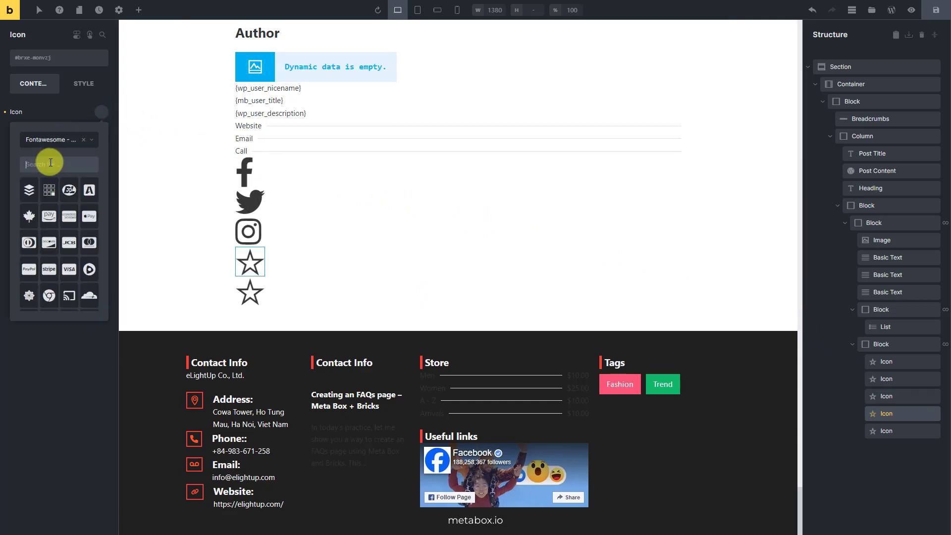
pyautogui.write('yo')
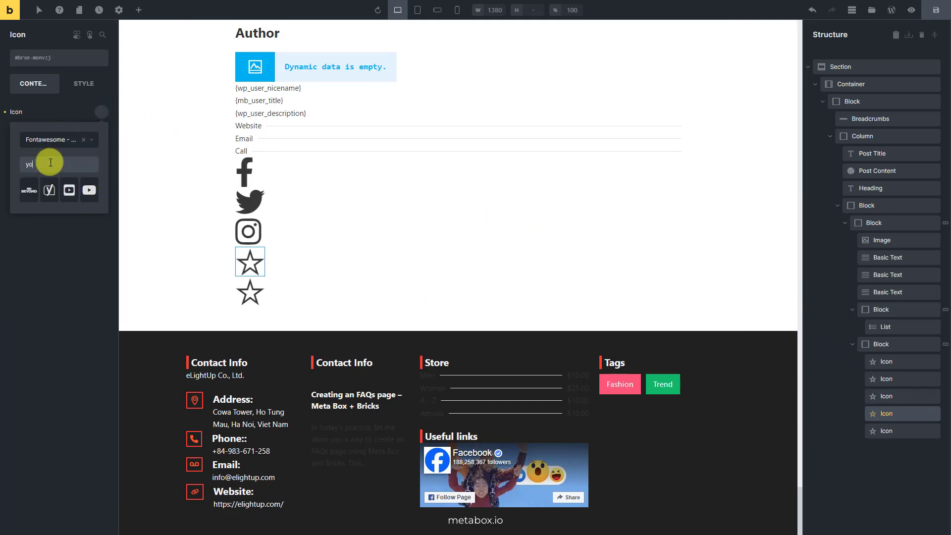
pyautogui.click(83, 191)
pyautogui.click(78, 232)
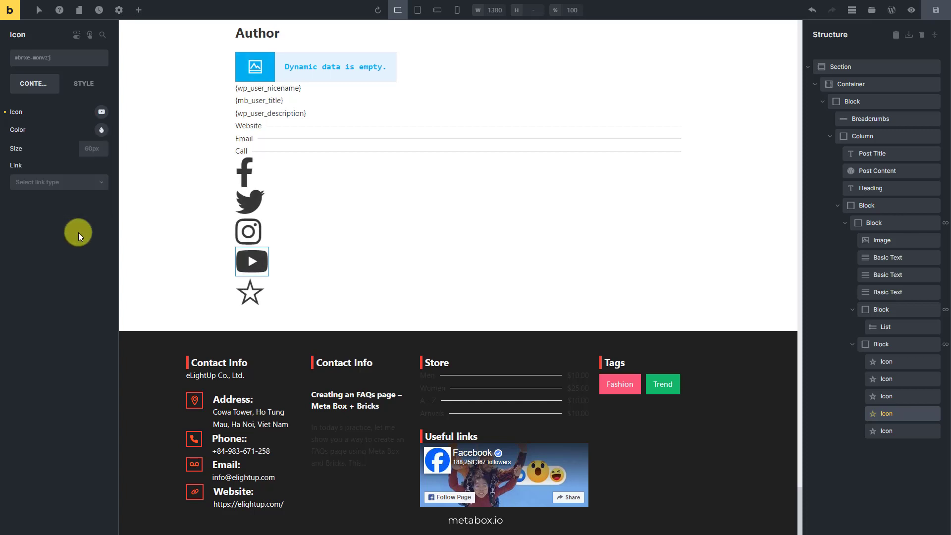
# - Link the YouTube icon to an external URL using the dynamic field Youtube (Social Network URL)
pyautogui.click(64, 184)
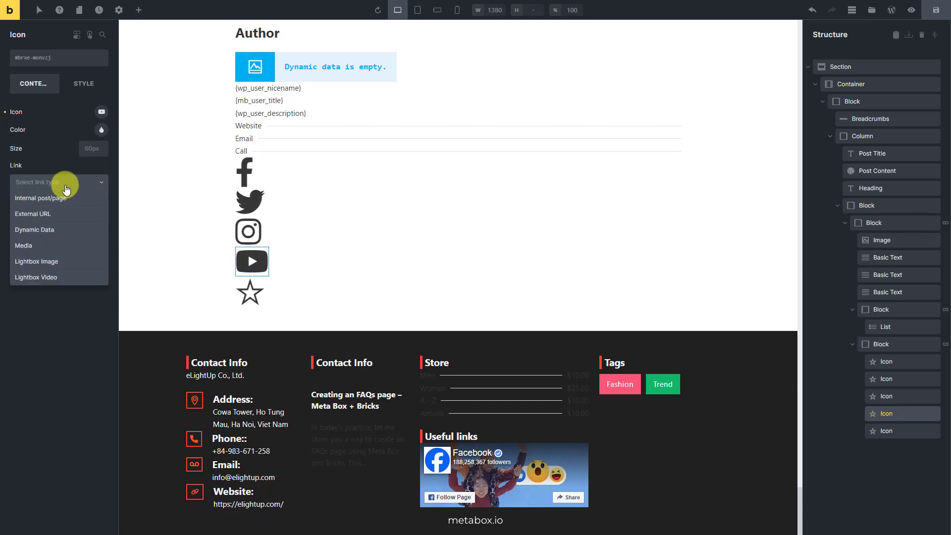
pyautogui.click(60, 214)
pyautogui.click(101, 217)
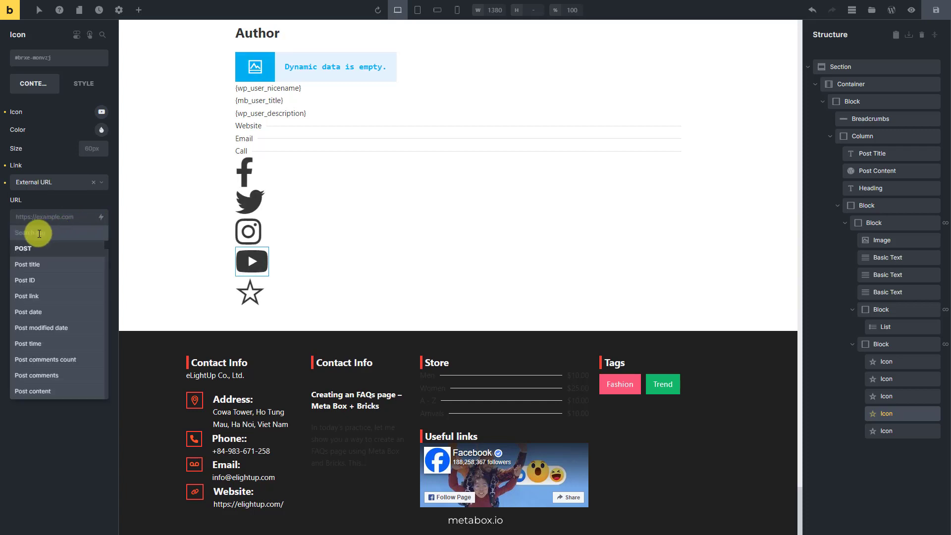
pyautogui.write('you')
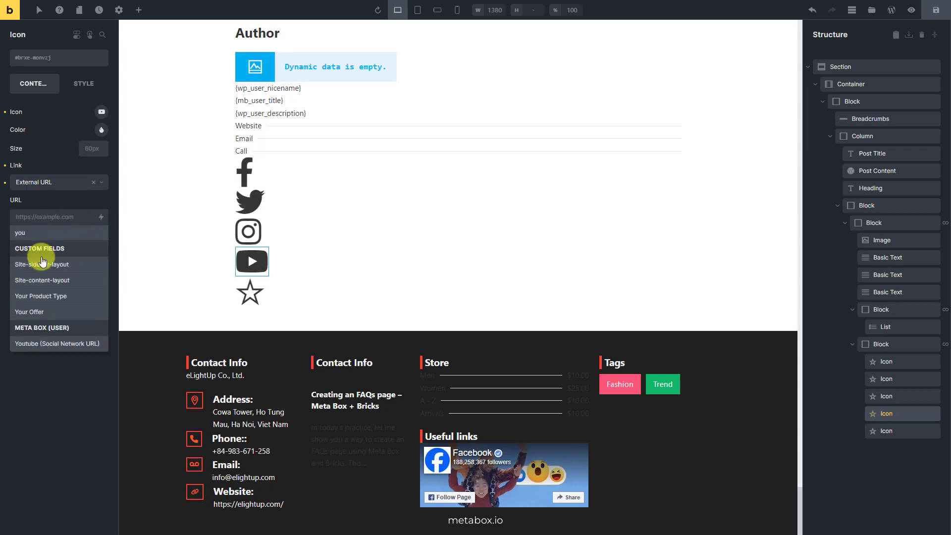
pyautogui.click(56, 342)
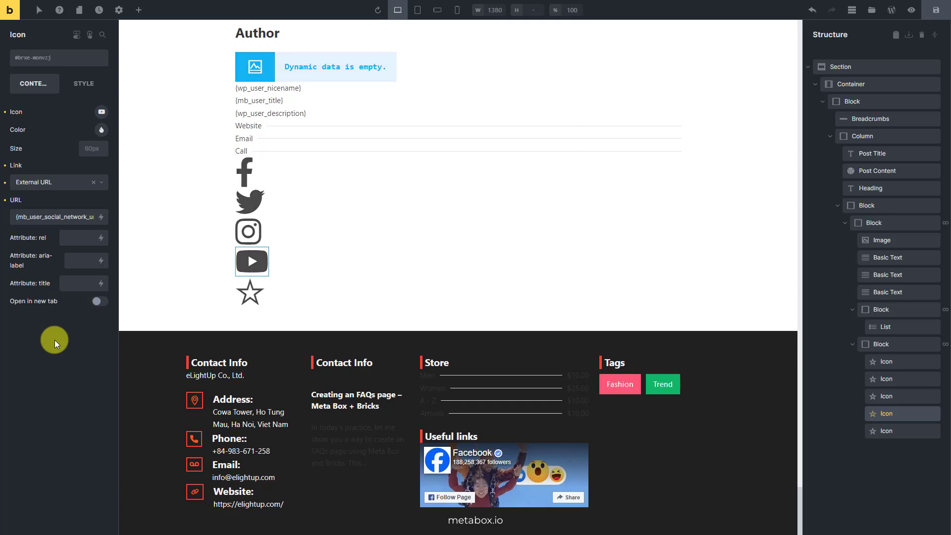
# - Change the fifth Icon element to the plain LinkedIn "in" from the Fontawesome - Brands library
pyautogui.click(886, 430)
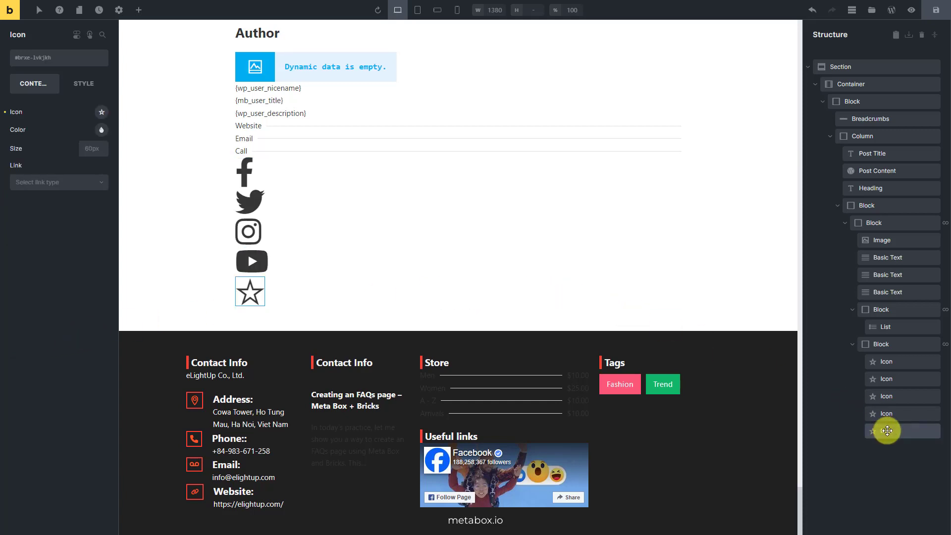
pyautogui.click(99, 112)
pyautogui.click(72, 139)
pyautogui.click(69, 153)
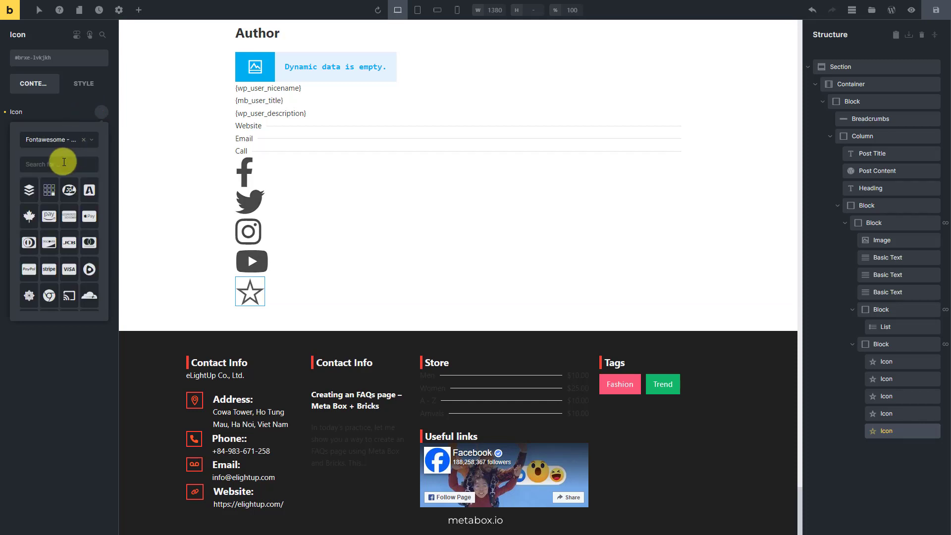
pyautogui.click(61, 165)
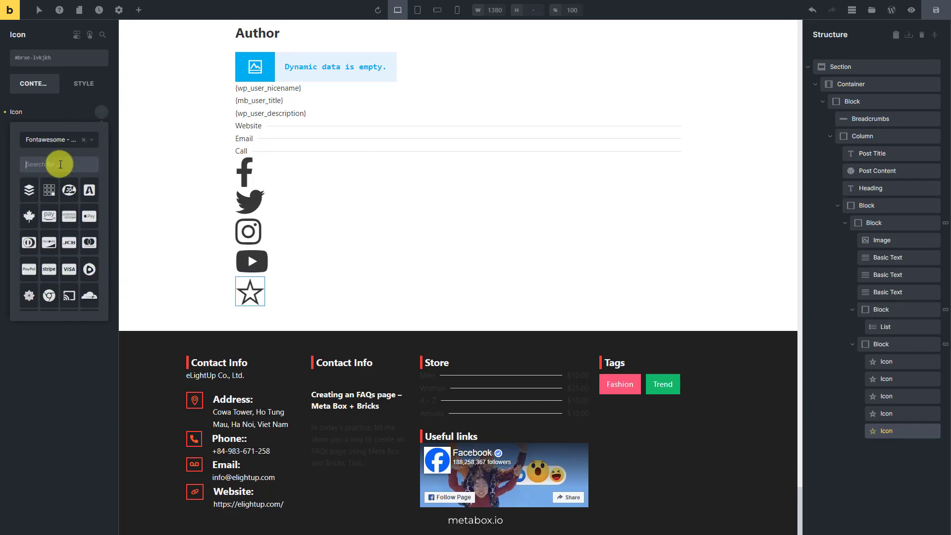
pyautogui.write('li')
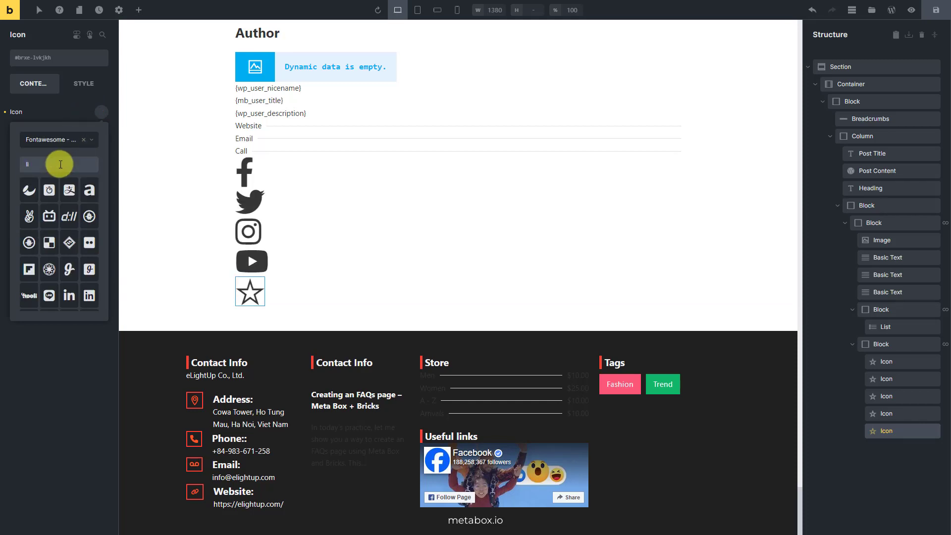
pyautogui.click(69, 295)
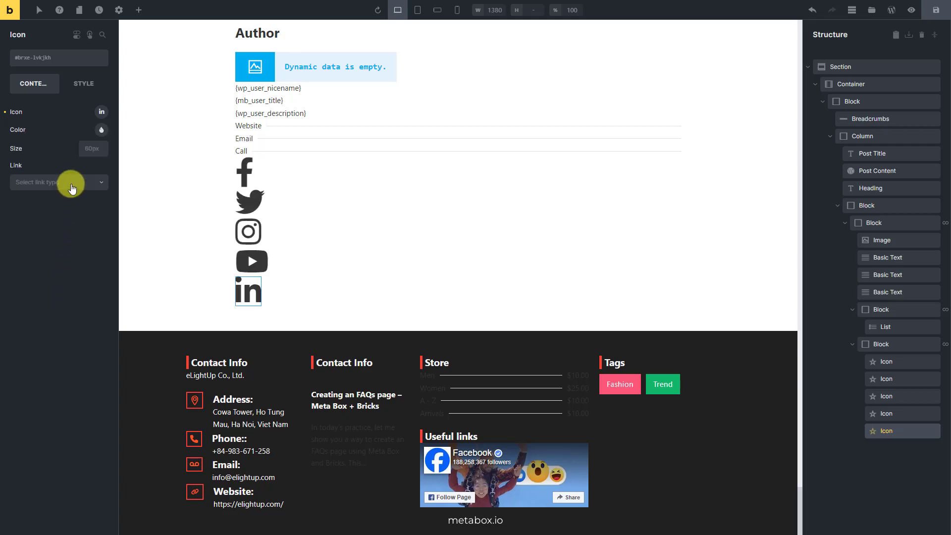
# - Link the LinkedIn icon to an external URL using the dynamic field LinkedIn (Social Network URL)
pyautogui.click(72, 184)
pyautogui.click(63, 213)
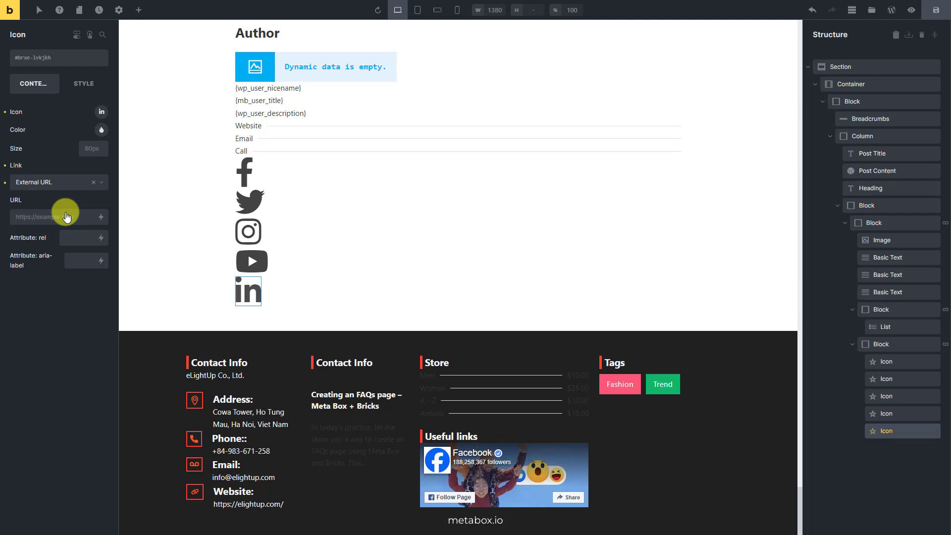
pyautogui.click(100, 218)
pyautogui.write('li')
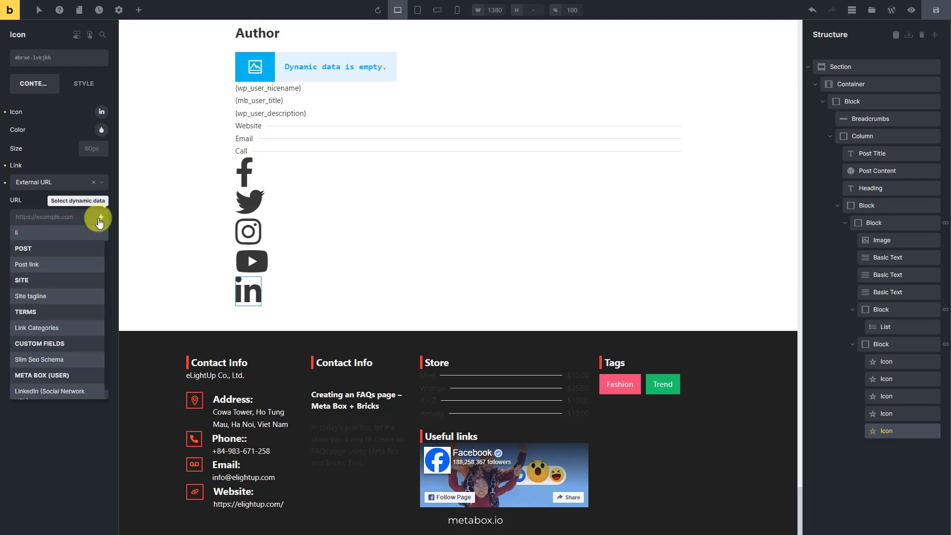
pyautogui.write('nk')
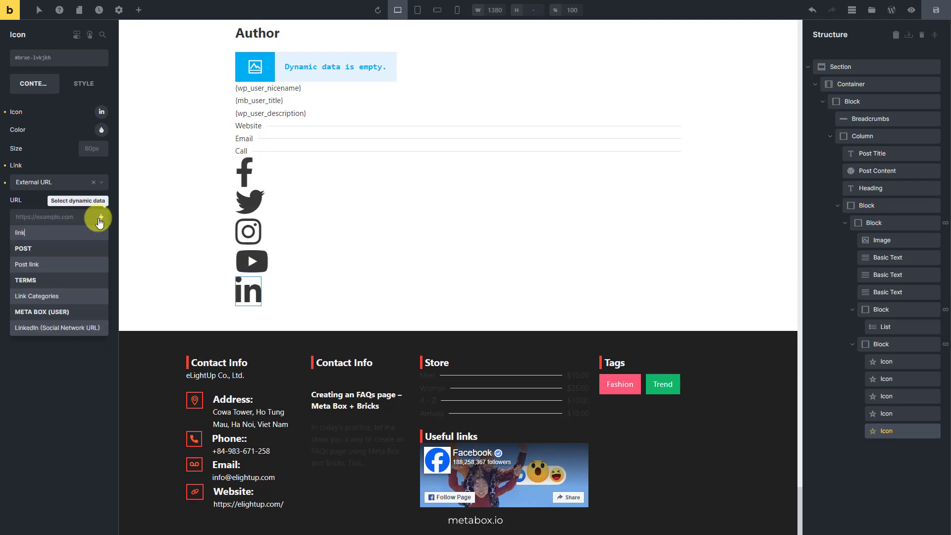
pyautogui.click(70, 328)
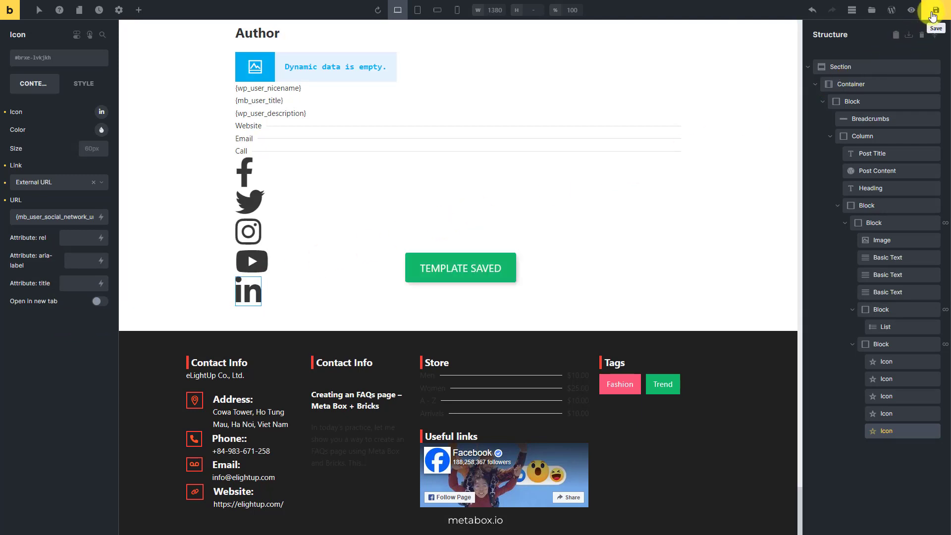
# - Preview the template and open the post on the front end to check the Author section below the content
pyautogui.click(911, 11)
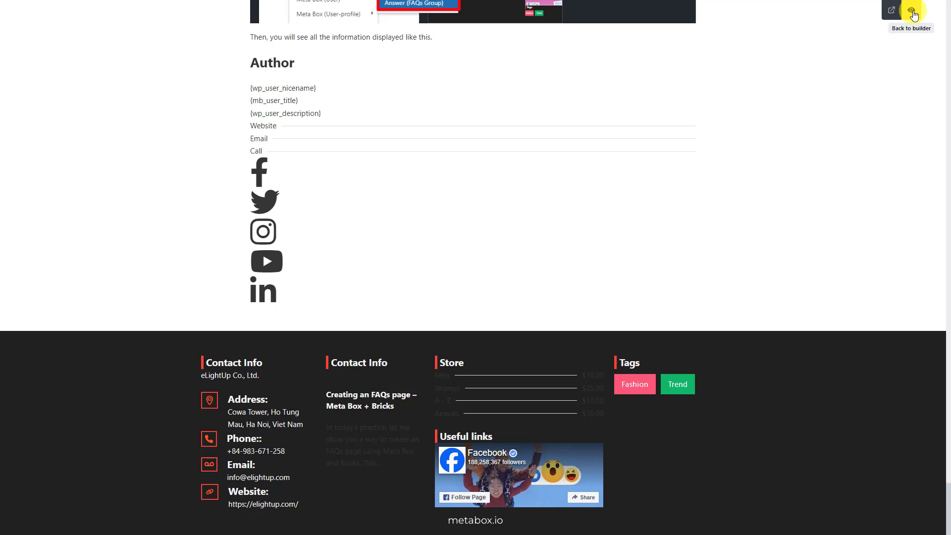
pyautogui.click(902, 16)
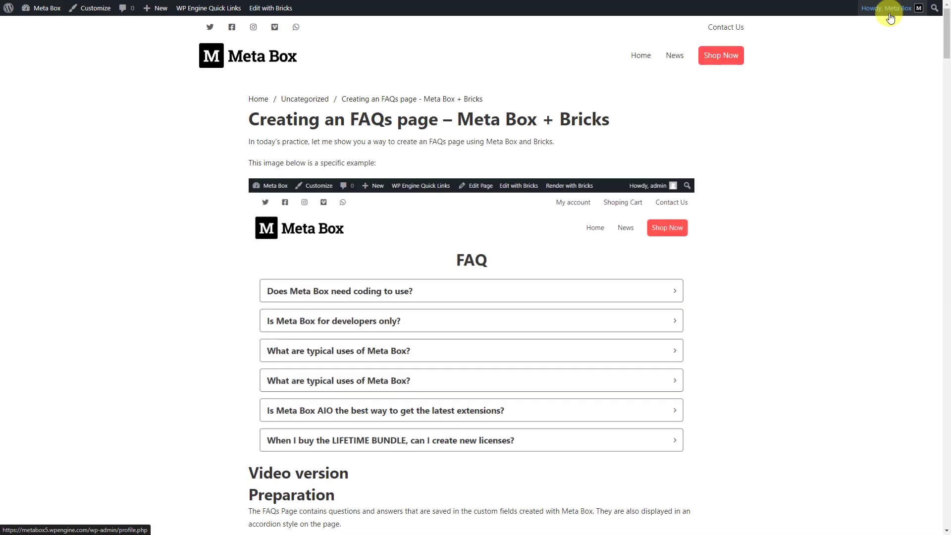
pyautogui.press('End')
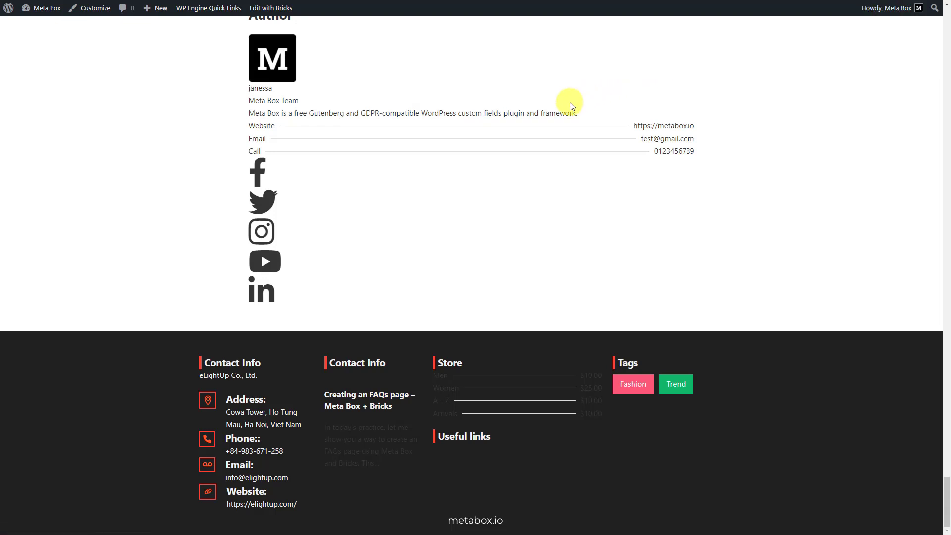
pyautogui.scroll(1, 572, 106)
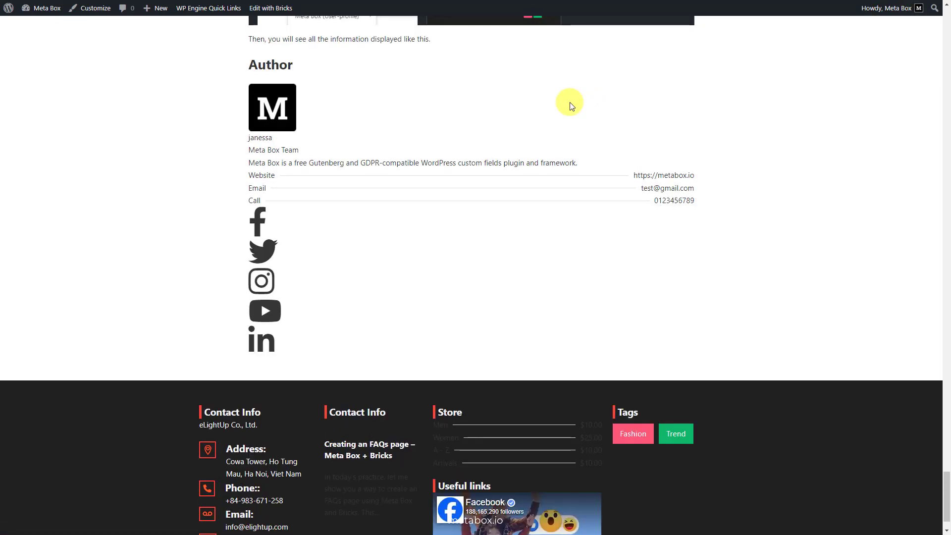
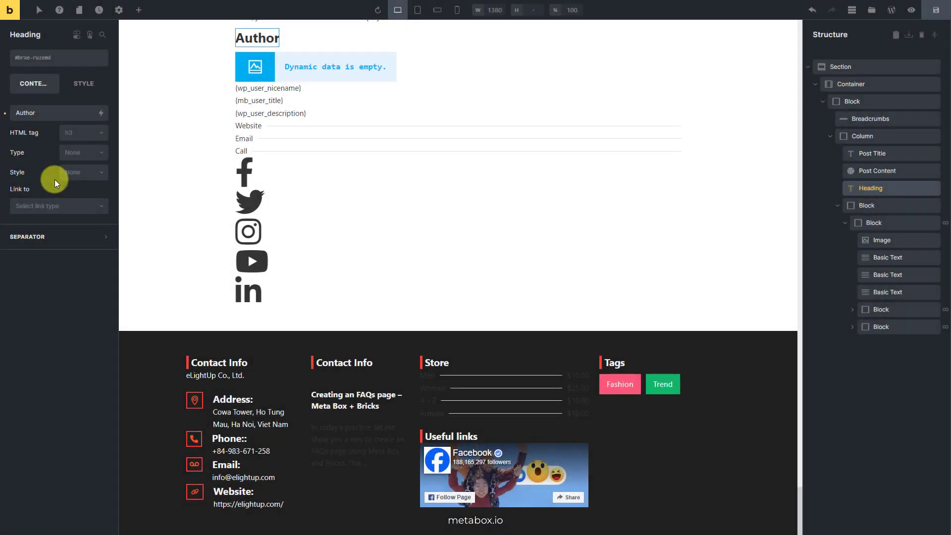
# - Set the Author heading's HTML tag to h5 and its bottom margin to 15px
pyautogui.click(75, 134)
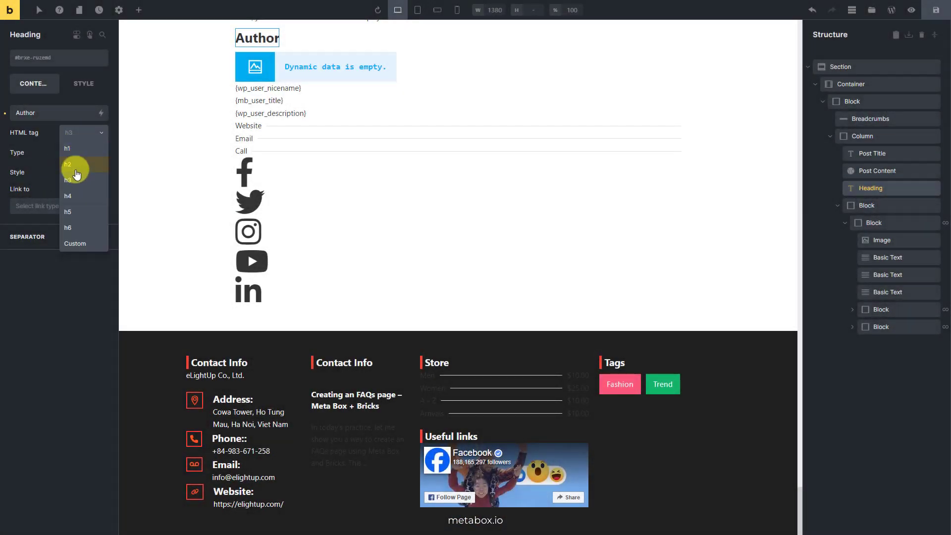
pyautogui.click(70, 212)
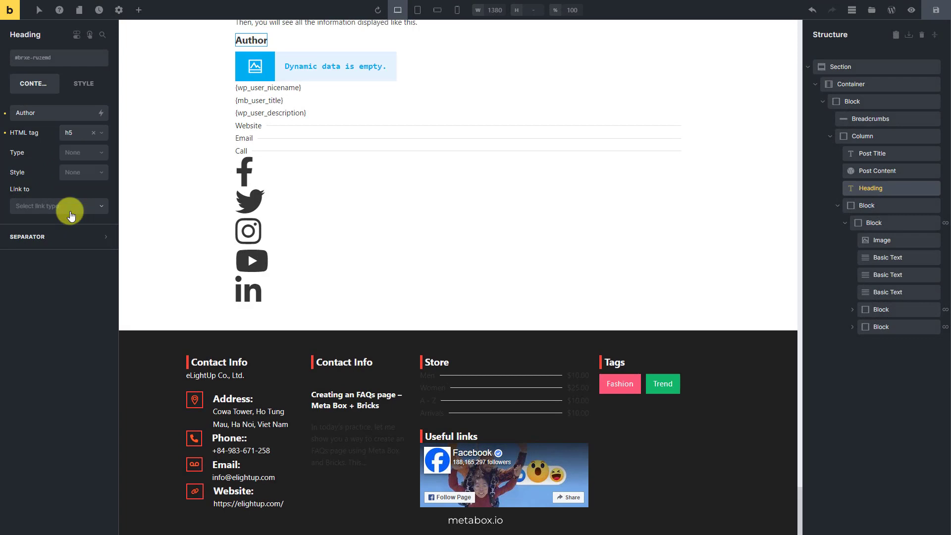
pyautogui.click(82, 94)
pyautogui.click(59, 115)
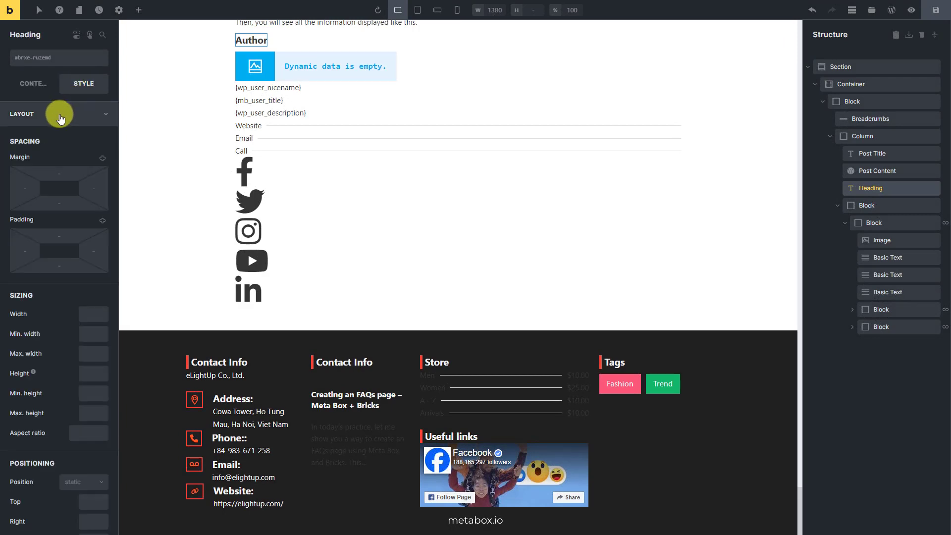
pyautogui.click(56, 203)
pyautogui.write('15px')
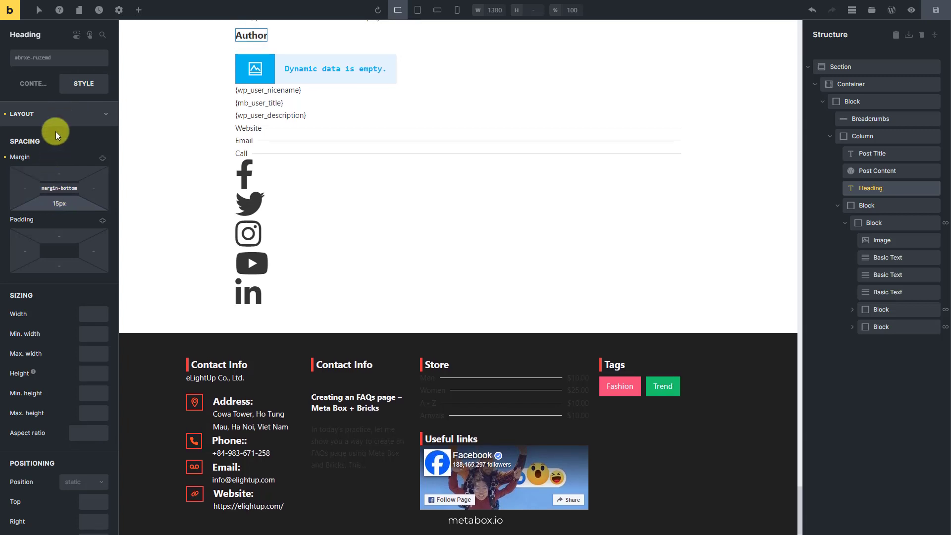
pyautogui.click(55, 114)
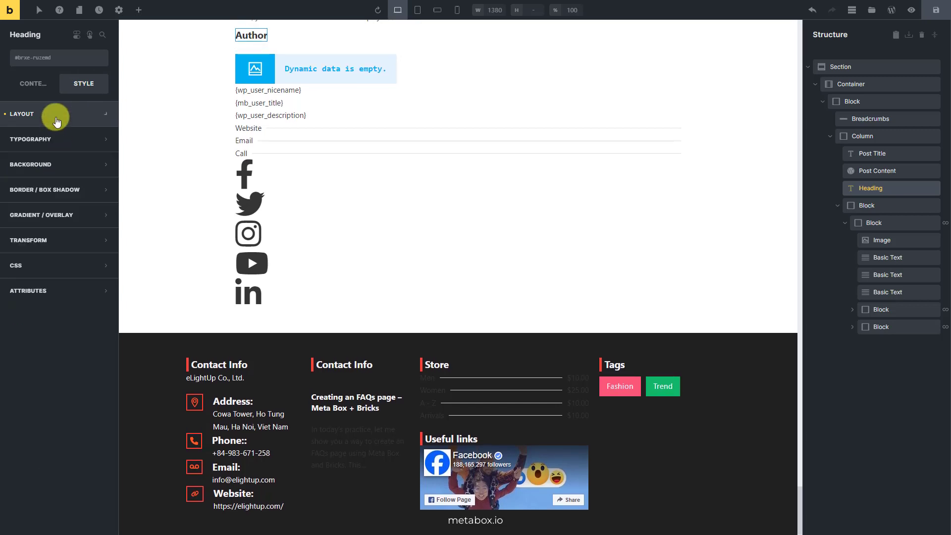
# - Set the direction of the author query loop Block to Horizontal (row)
pyautogui.click(863, 226)
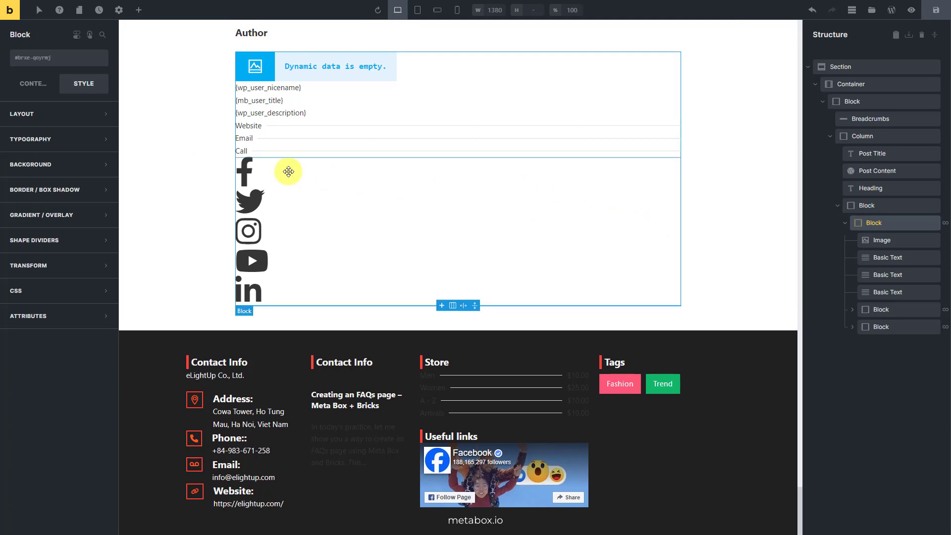
pyautogui.click(34, 84)
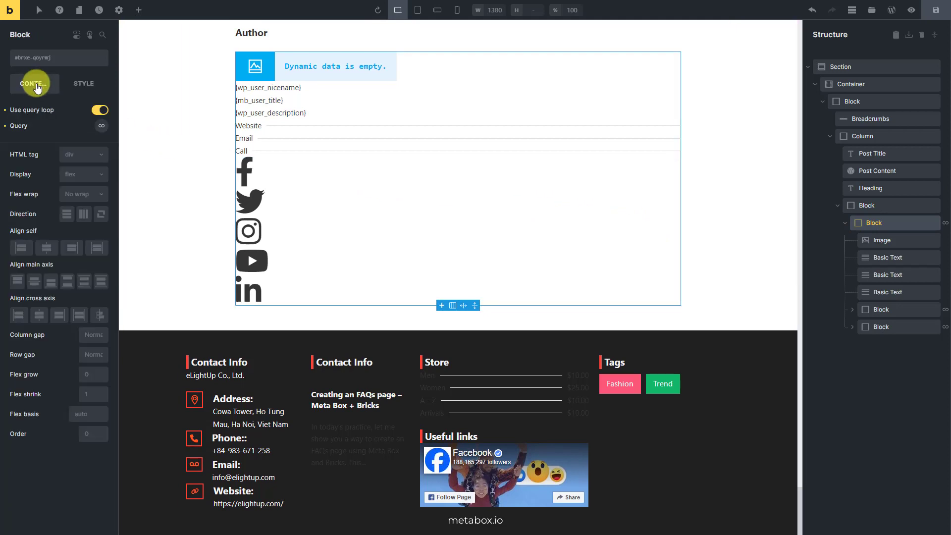
pyautogui.click(84, 215)
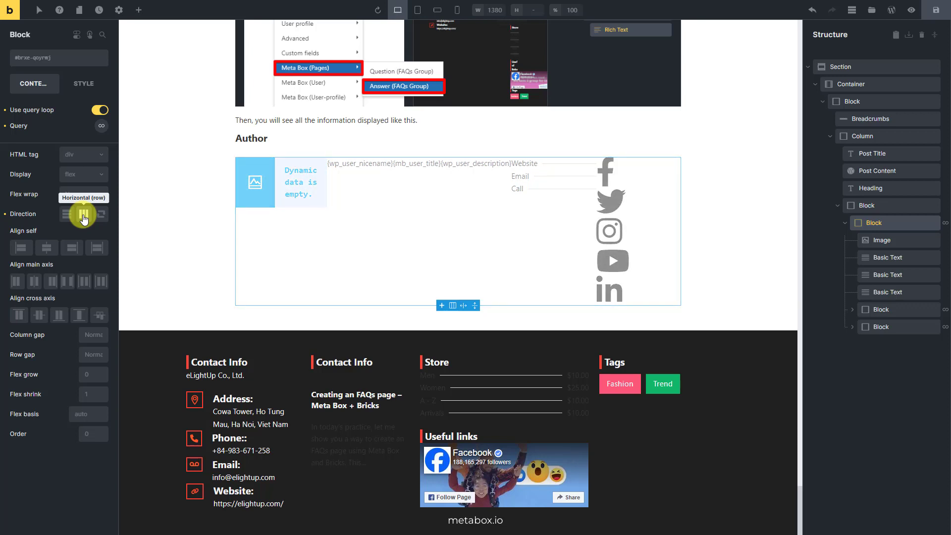
# - Add a Div after the Image in the query loop Block and nest the three Basic Texts and both inner Blocks inside it
pyautogui.click(137, 13)
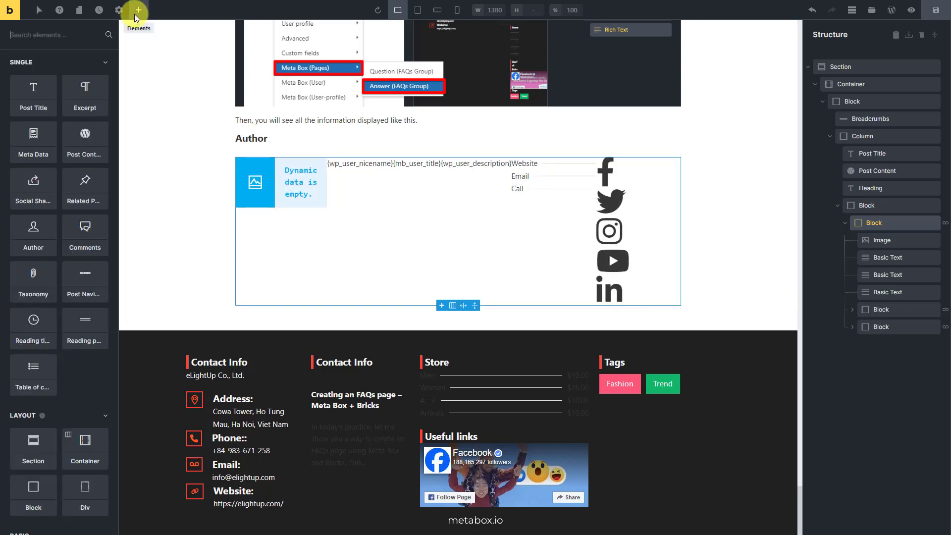
pyautogui.click(86, 488)
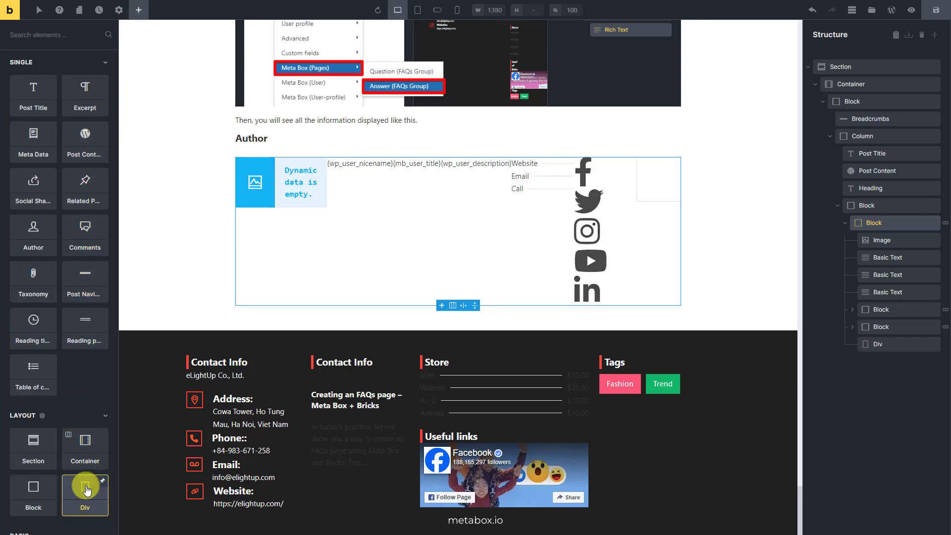
pyautogui.moveTo(874, 344); pyautogui.dragTo(871, 319)
pyautogui.moveTo(870, 361); pyautogui.dragTo(869, 353)
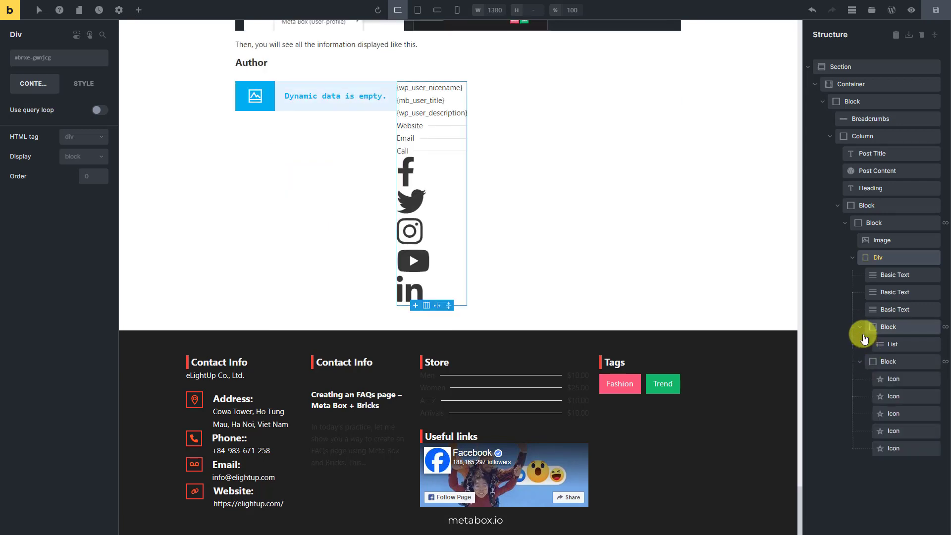
pyautogui.scroll(1, 732, 269)
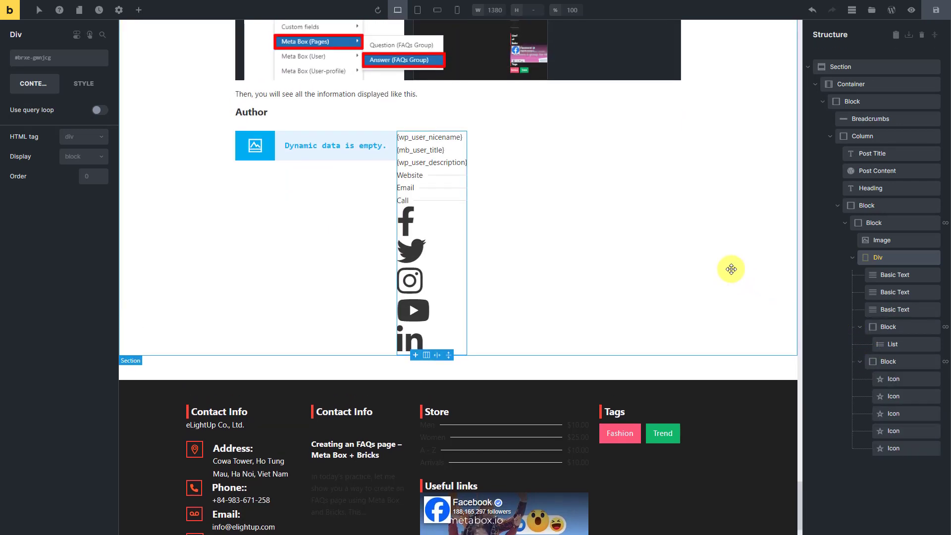
pyautogui.scroll(-1, 731, 268)
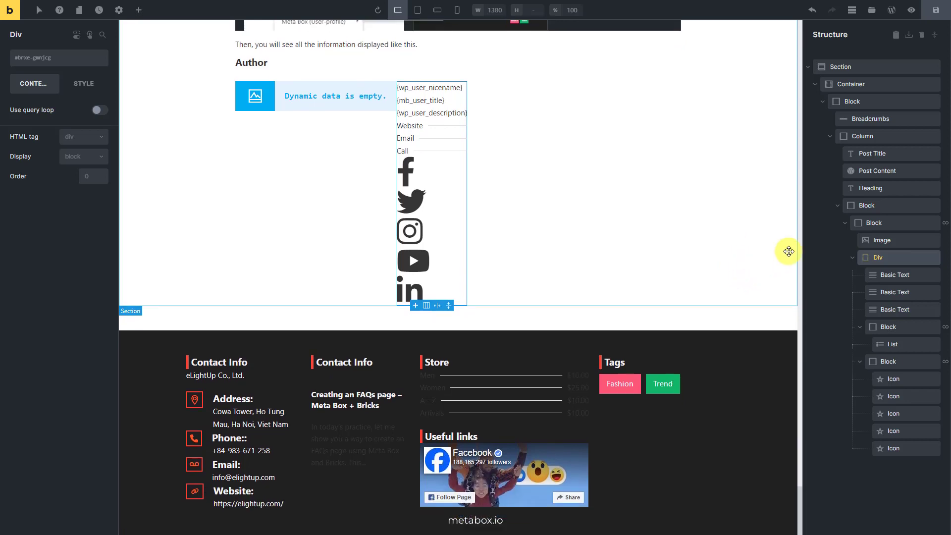
# - Set the author query loop Block's column gap to 20px and center its items on the cross axis
pyautogui.click(866, 225)
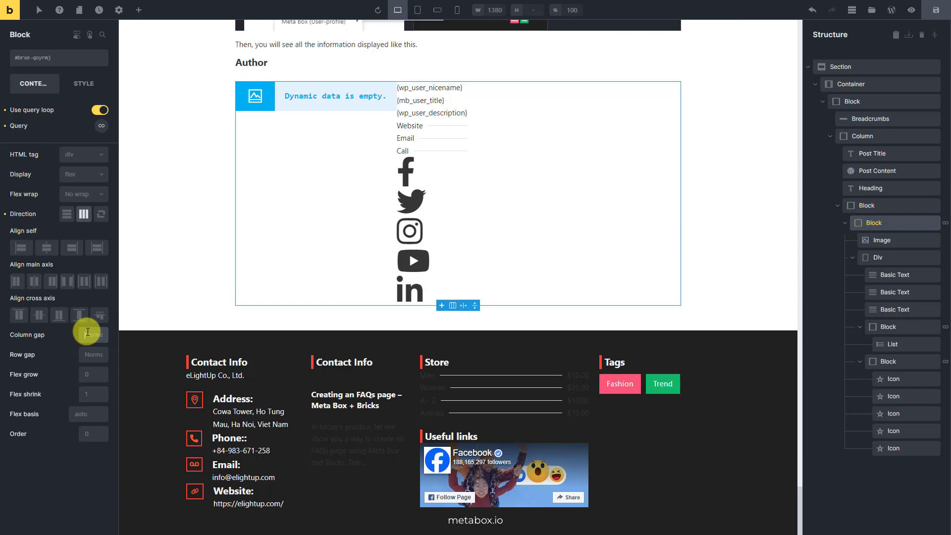
pyautogui.write('20')
pyautogui.click(39, 315)
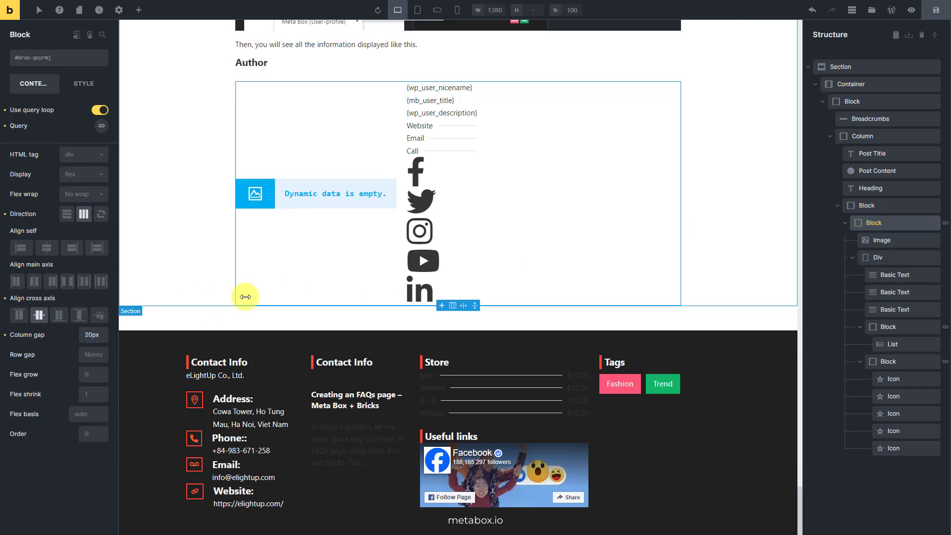
# - Set the avatar Image's width and height to 100px
pyautogui.click(867, 240)
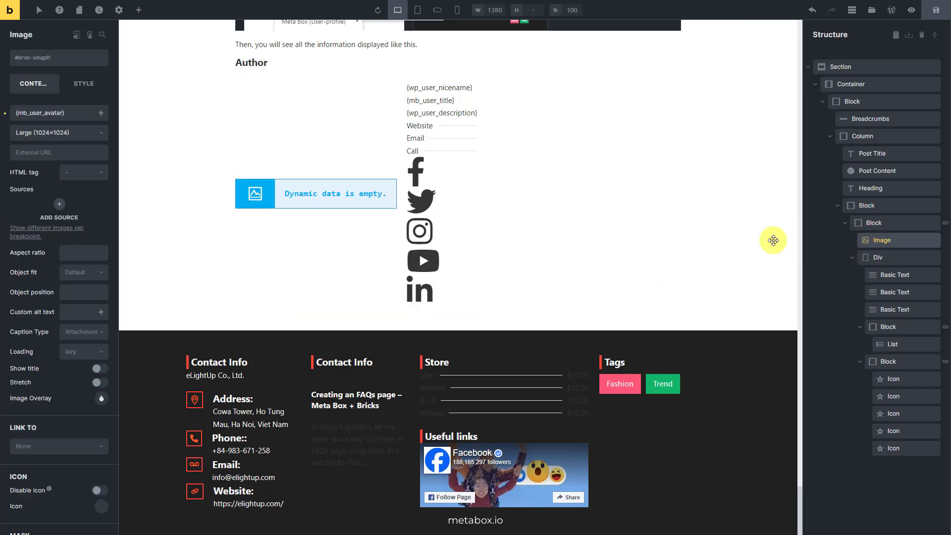
pyautogui.click(81, 83)
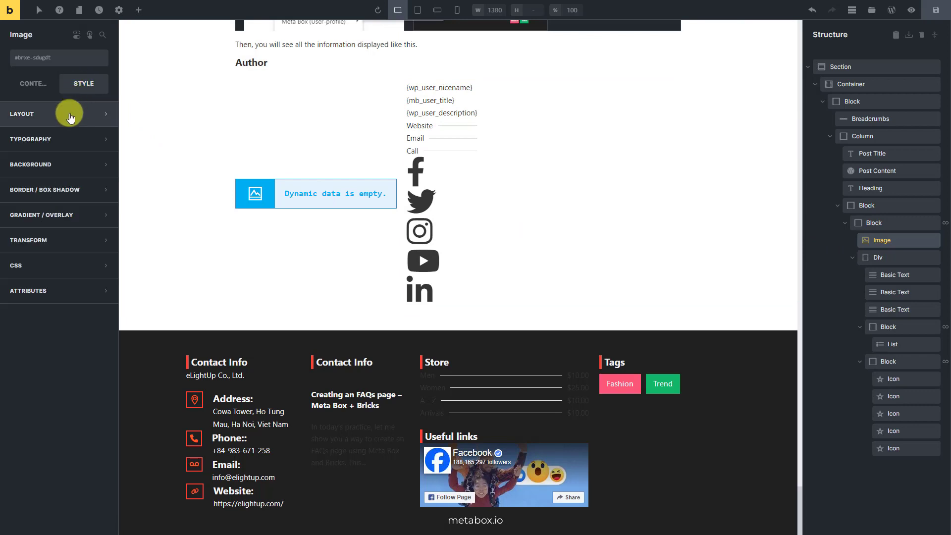
pyautogui.click(70, 115)
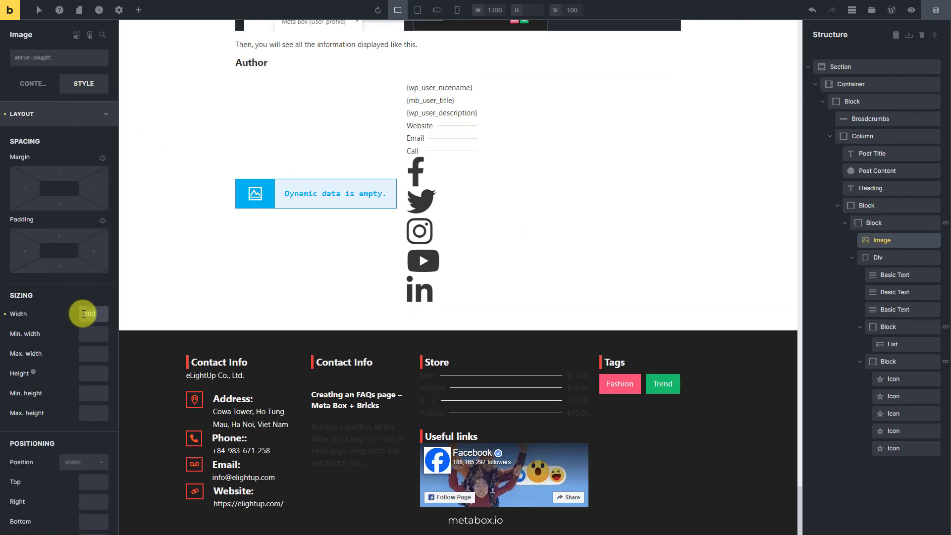
pyautogui.click(87, 372)
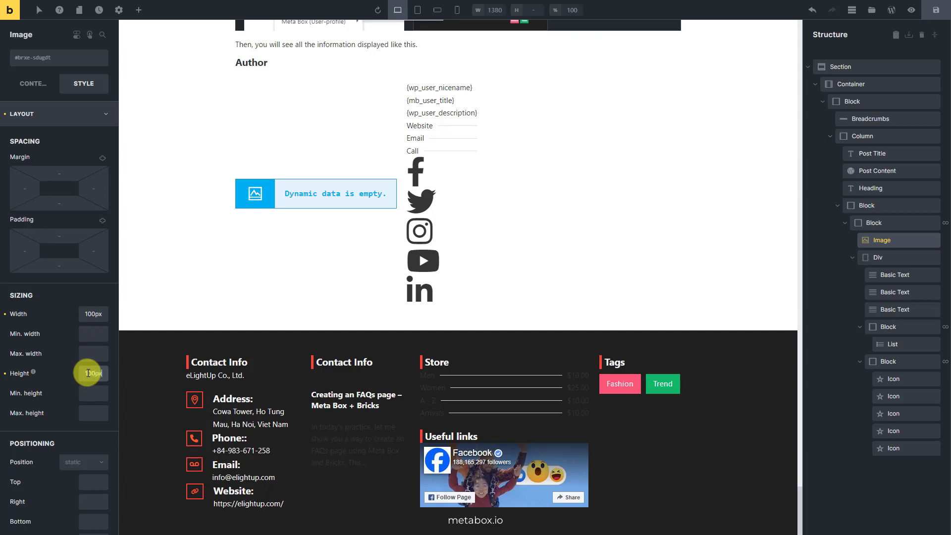
pyautogui.click(60, 117)
# - Give the avatar Image a border radius of 50% on all four corners
pyautogui.click(48, 192)
pyautogui.click(101, 212)
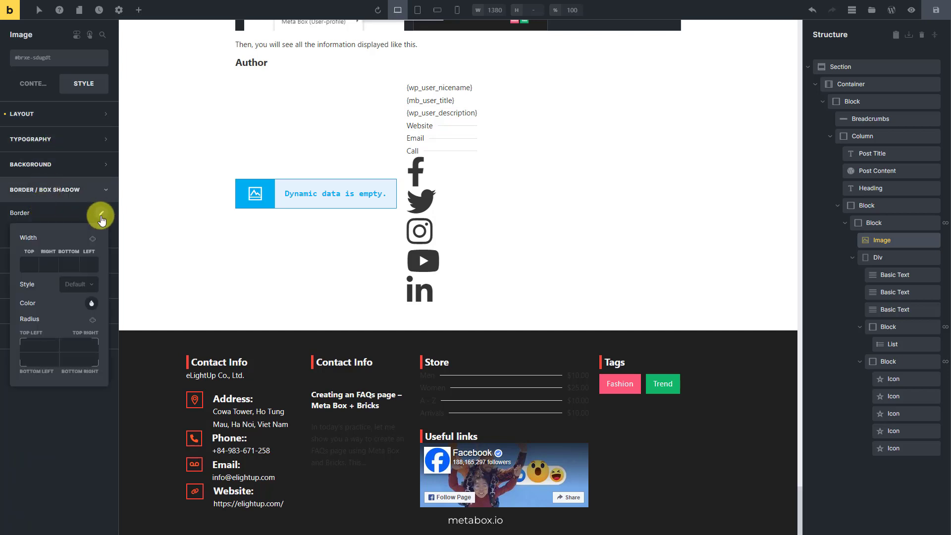
pyautogui.click(46, 348)
pyautogui.write('50')
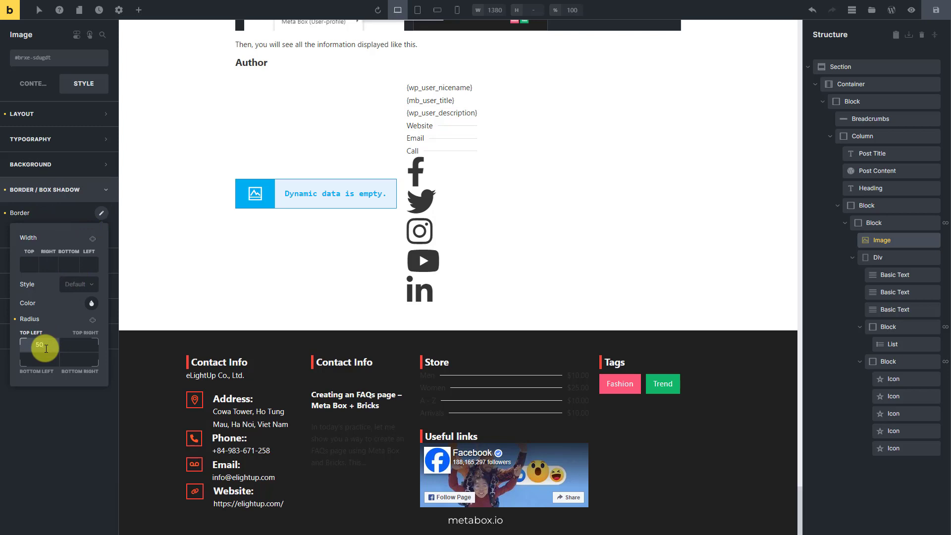
pyautogui.write('%')
pyautogui.click(93, 319)
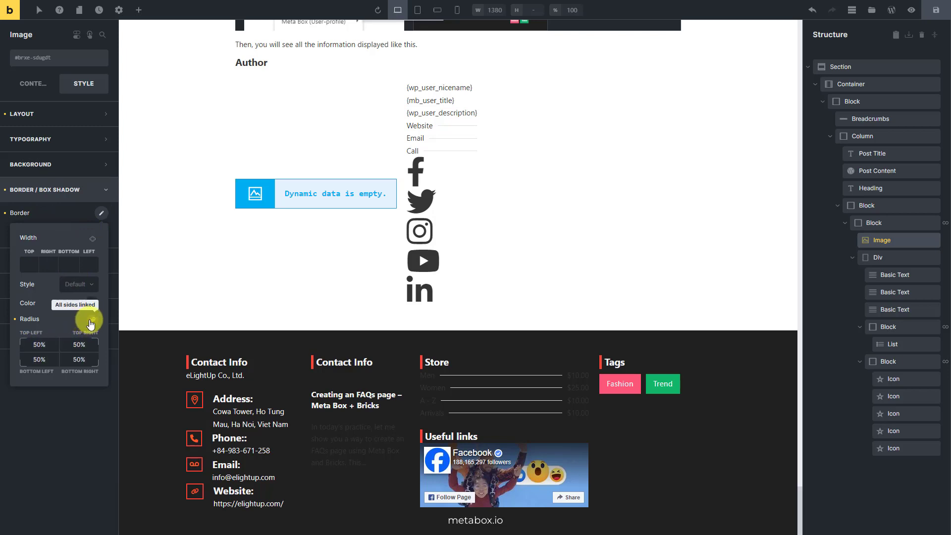
# - Give the {wp_user_nicename} Basic Text a bottom margin of 15px
pyautogui.click(417, 88)
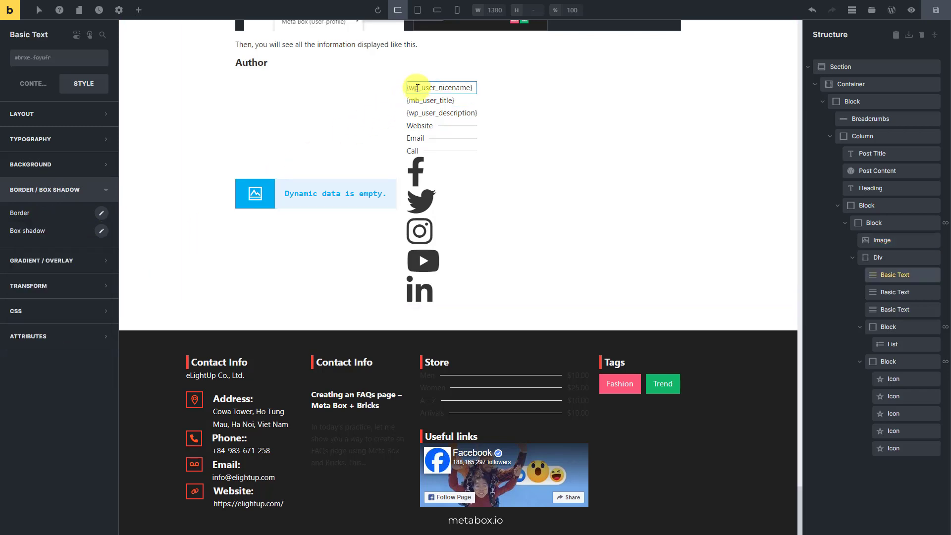
pyautogui.click(70, 119)
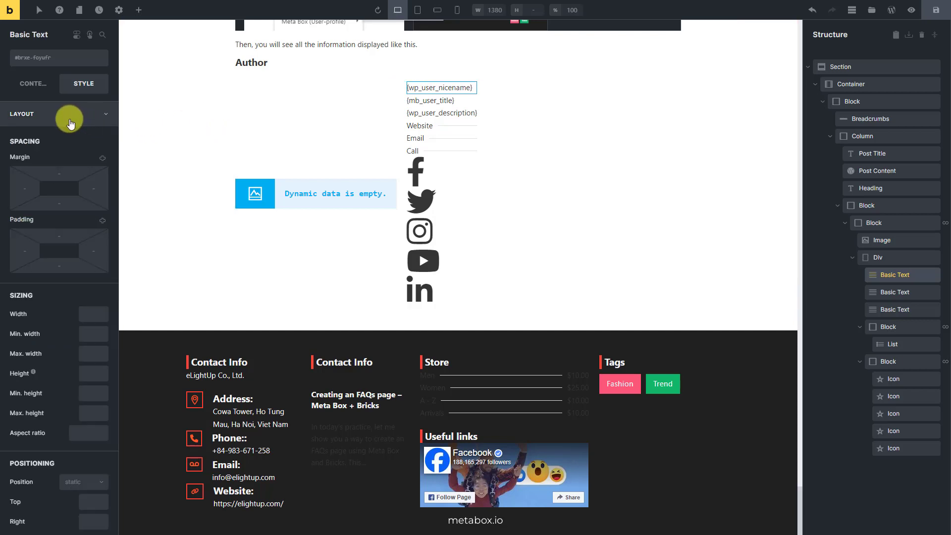
pyautogui.click(62, 202)
pyautogui.write('15px')
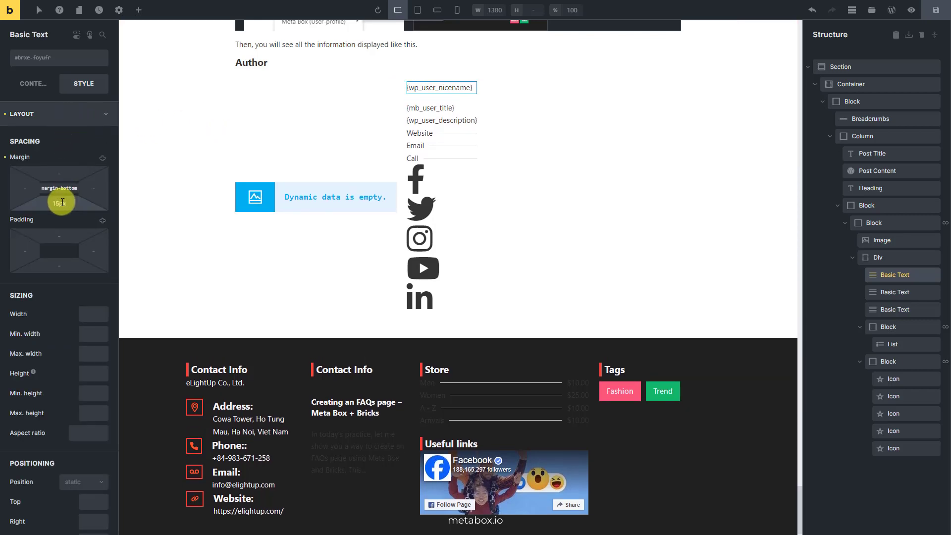
pyautogui.click(58, 119)
# - Set the {wp_user_nicename} text's color to #212121 and its font size to 18px
pyautogui.click(61, 139)
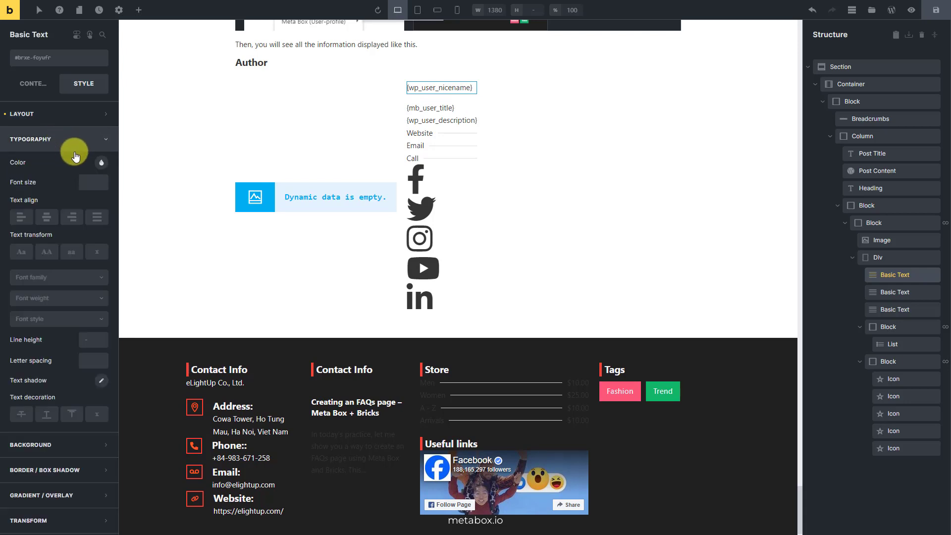
pyautogui.click(98, 164)
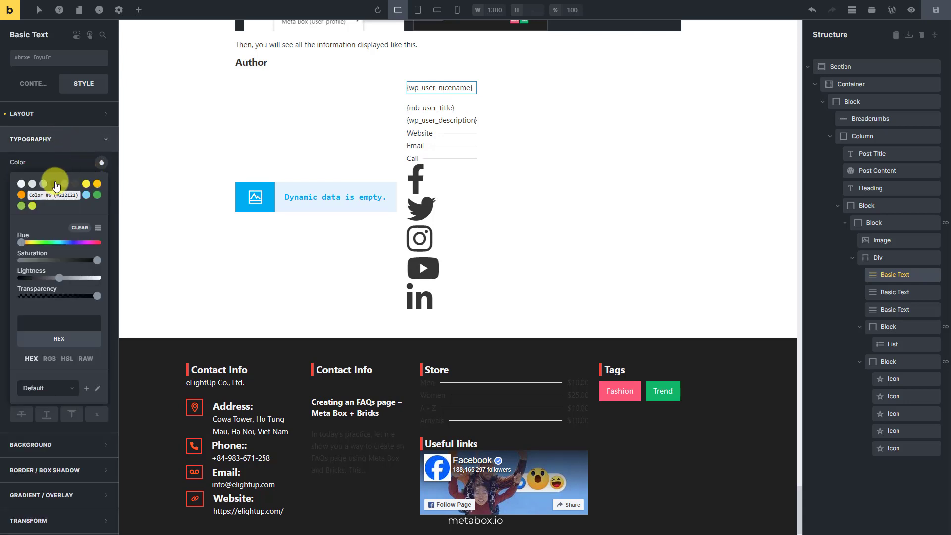
pyautogui.click(56, 185)
pyautogui.click(70, 162)
pyautogui.click(87, 180)
pyautogui.write('18p')
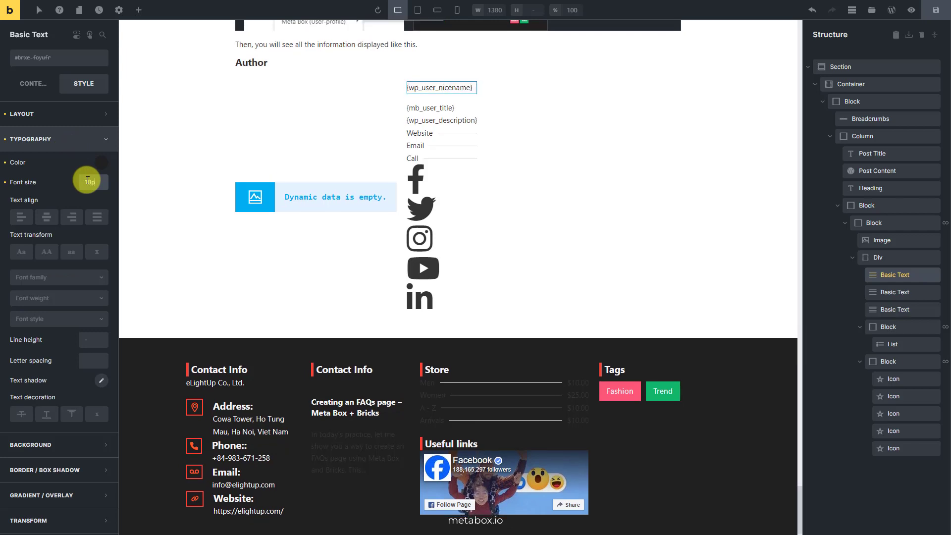
pyautogui.write('x')
# - Transform the {wp_user_nicename} text to uppercase and set its font weight to 600
pyautogui.click(46, 252)
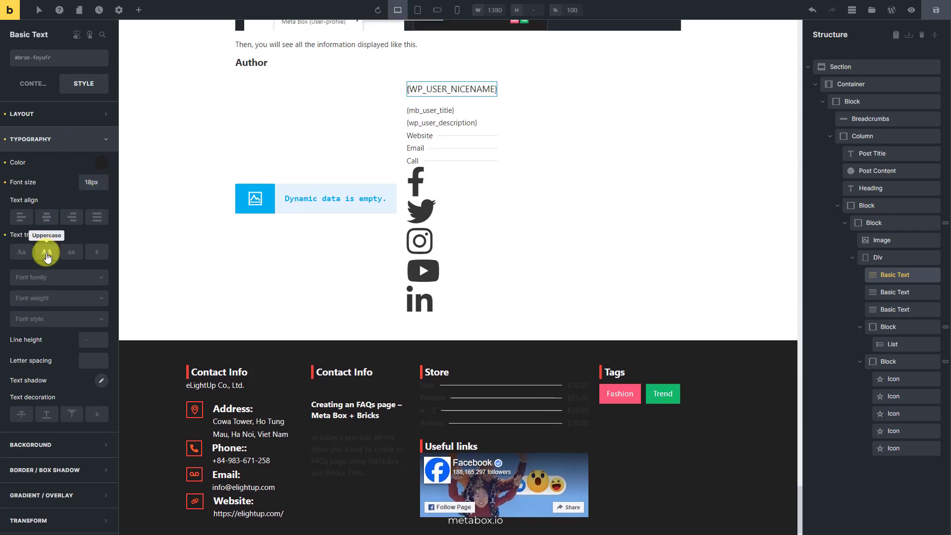
pyautogui.click(45, 297)
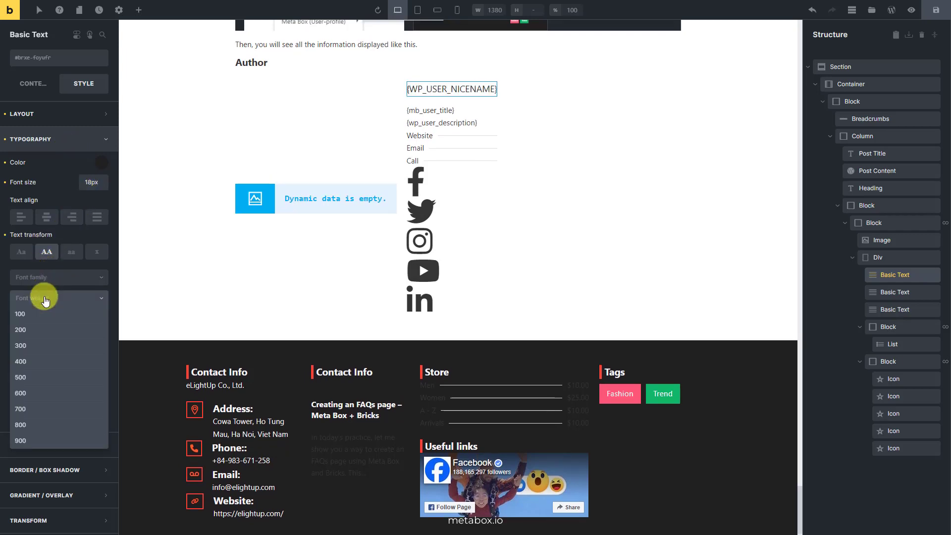
pyautogui.click(31, 392)
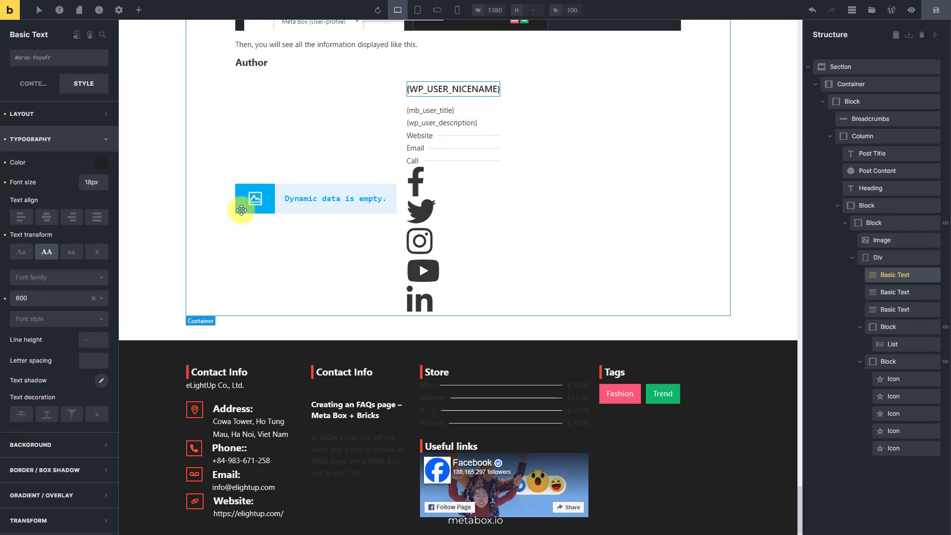
# - Give the {mb_user_title} Basic Text a bottom margin of 15px
pyautogui.click(416, 110)
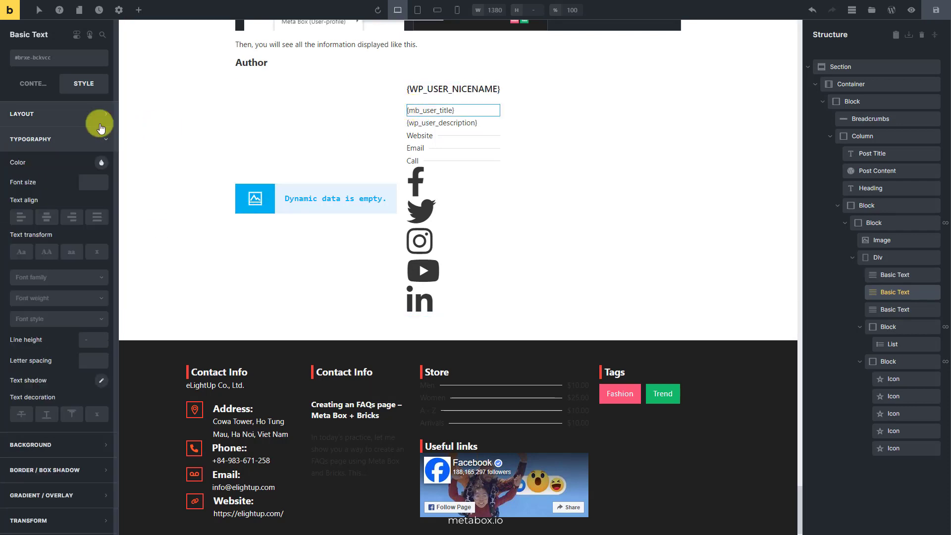
pyautogui.click(75, 114)
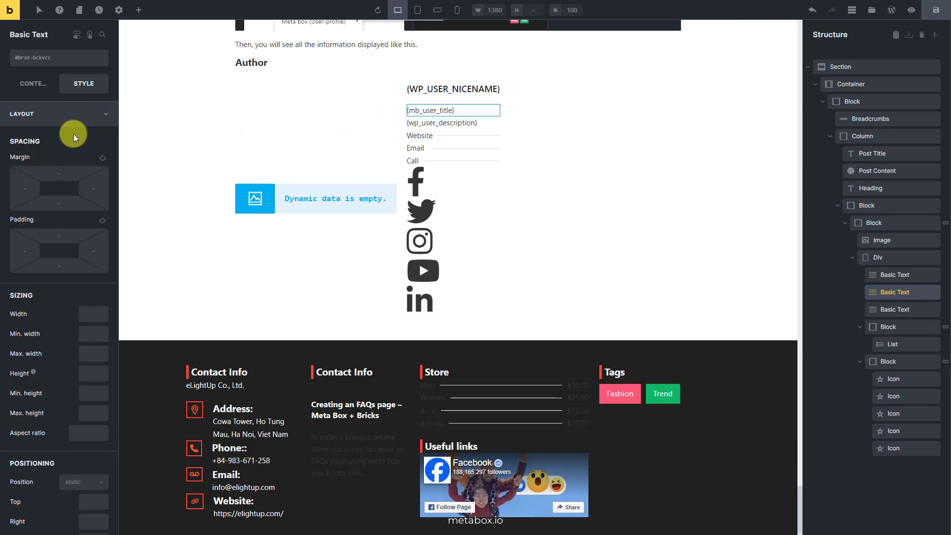
pyautogui.click(64, 202)
pyautogui.write('15px')
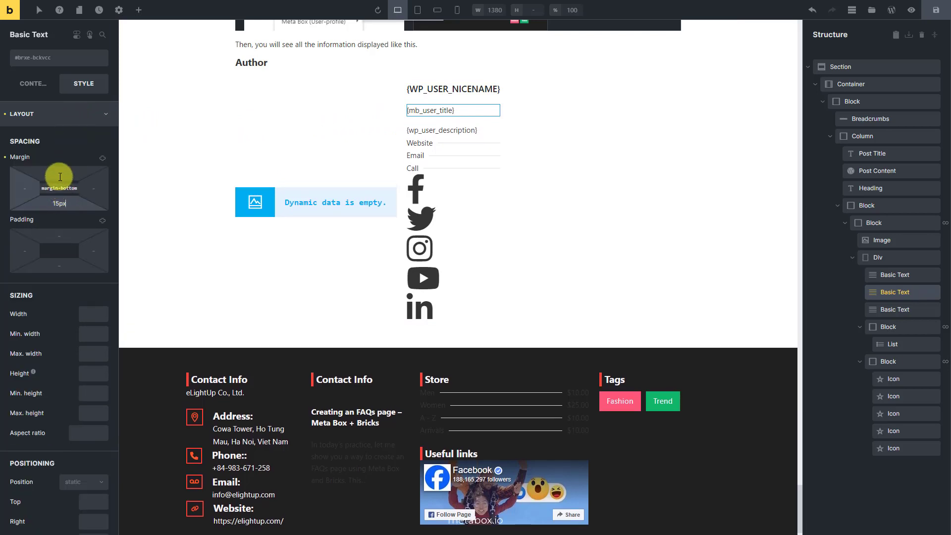
pyautogui.click(58, 114)
# - Style the {mb_user_title} text with color #9e9e9e, font size 16px and font weight 500
pyautogui.click(59, 140)
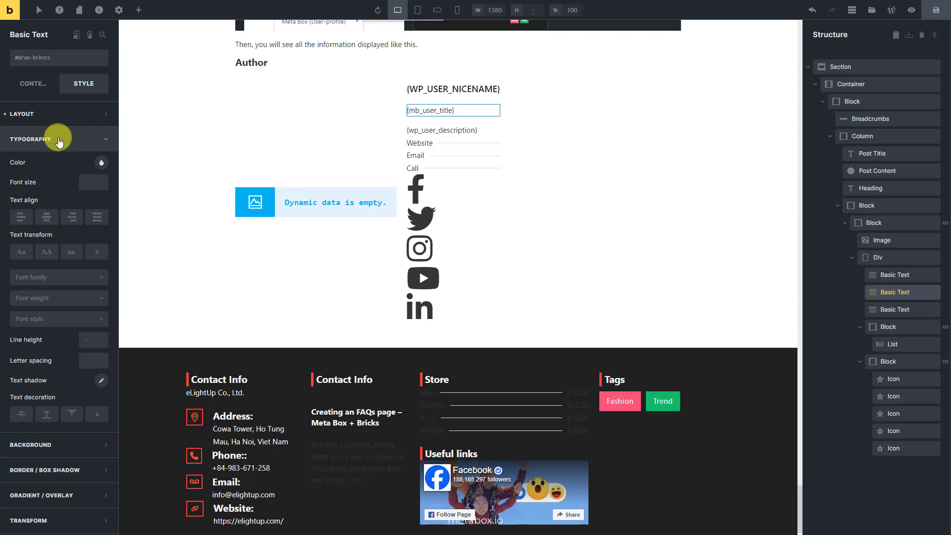
pyautogui.click(99, 162)
pyautogui.click(44, 186)
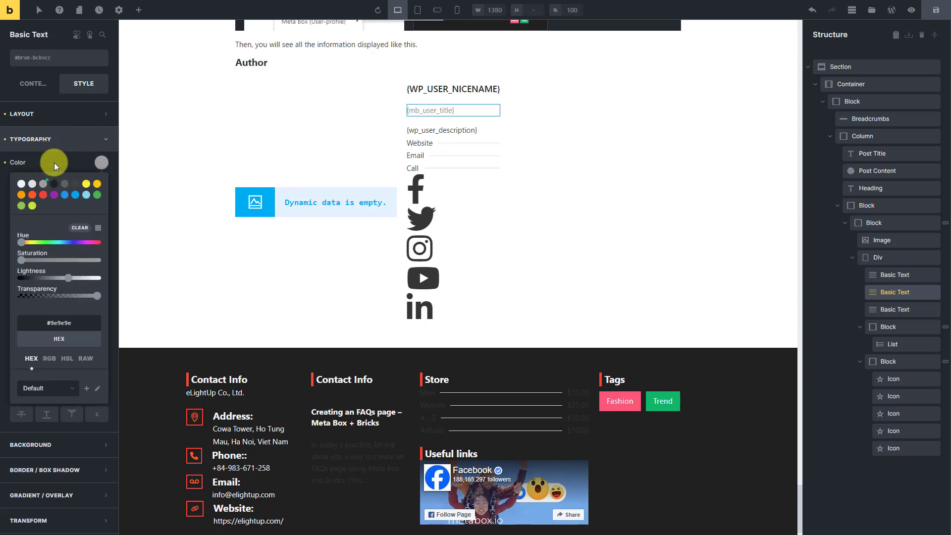
pyautogui.click(55, 162)
pyautogui.click(88, 184)
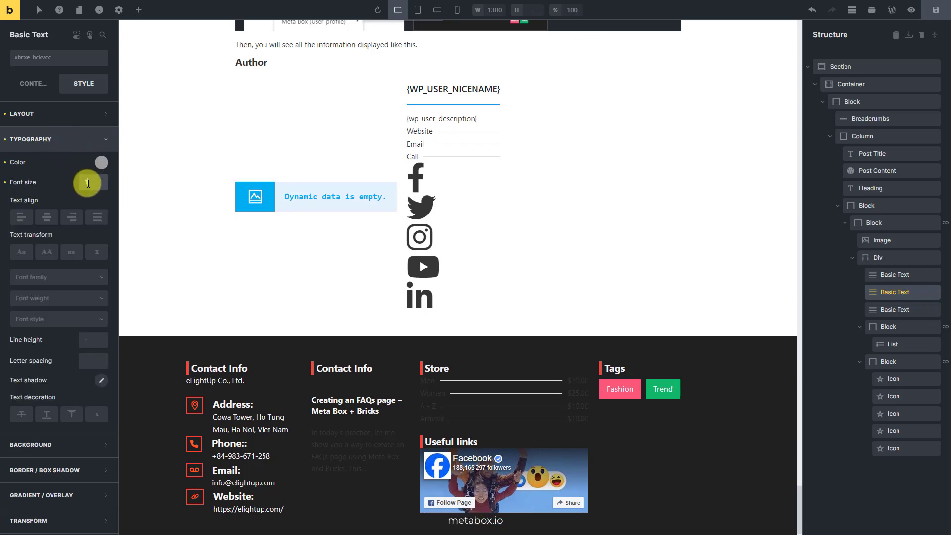
pyautogui.write('15')
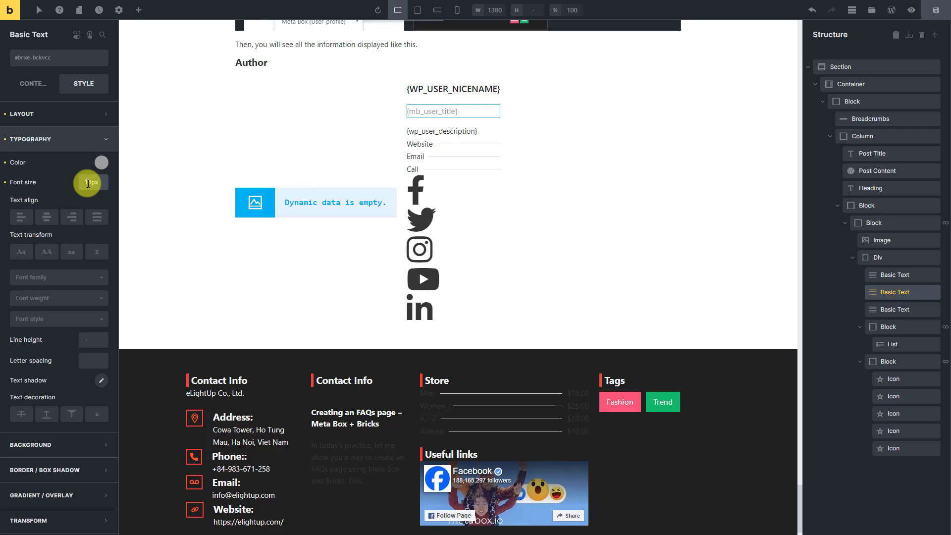
pyautogui.click(50, 298)
pyautogui.click(30, 379)
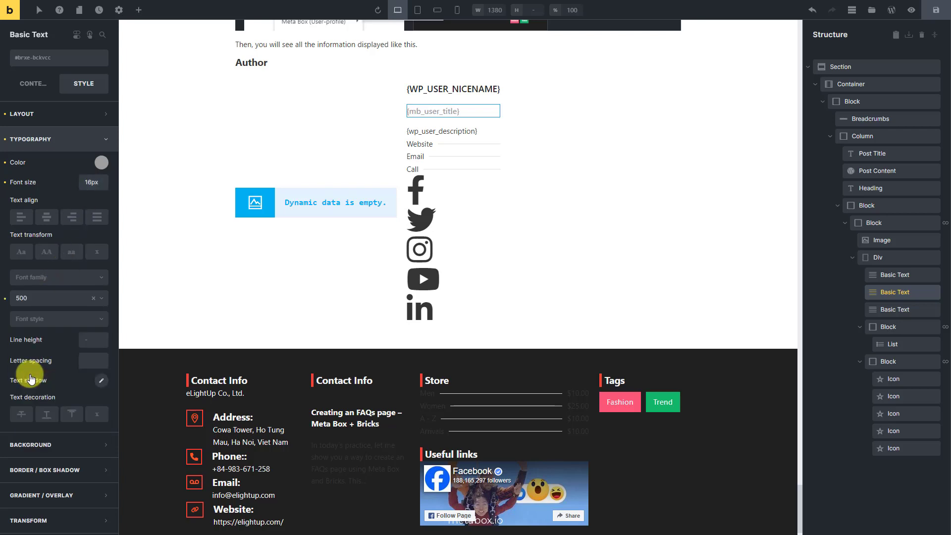
# - Try a dark color and a 16px font size on the {wp_user_description} Basic Text
pyautogui.click(415, 131)
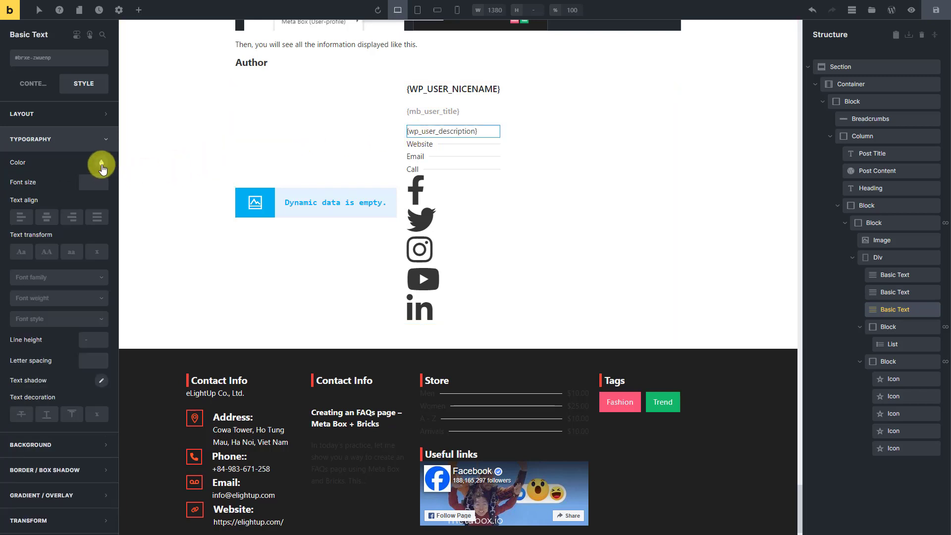
pyautogui.click(102, 165)
pyautogui.click(55, 178)
pyautogui.click(89, 179)
pyautogui.write('16')
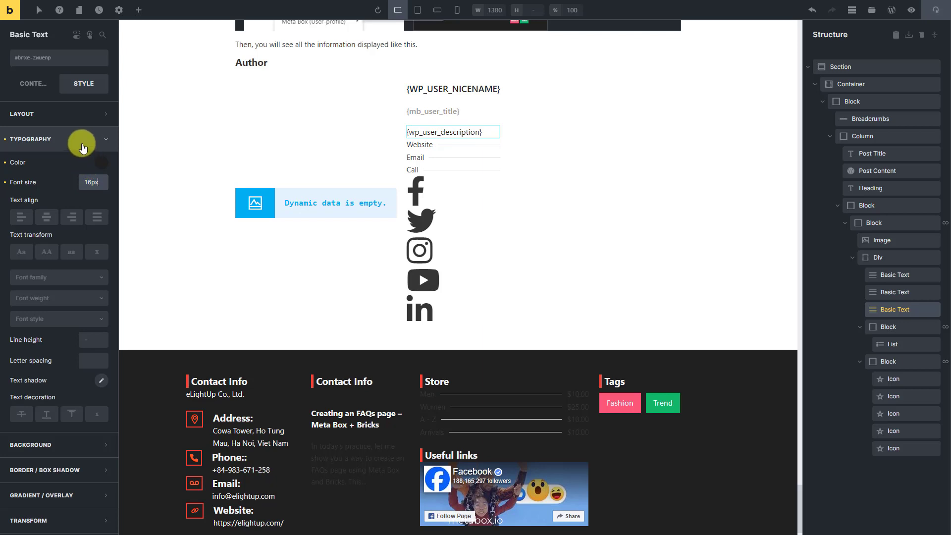
# - Try a 15px bottom margin on the {wp_user_description} text and clear its layout and typography settings
pyautogui.click(83, 144)
pyautogui.click(79, 115)
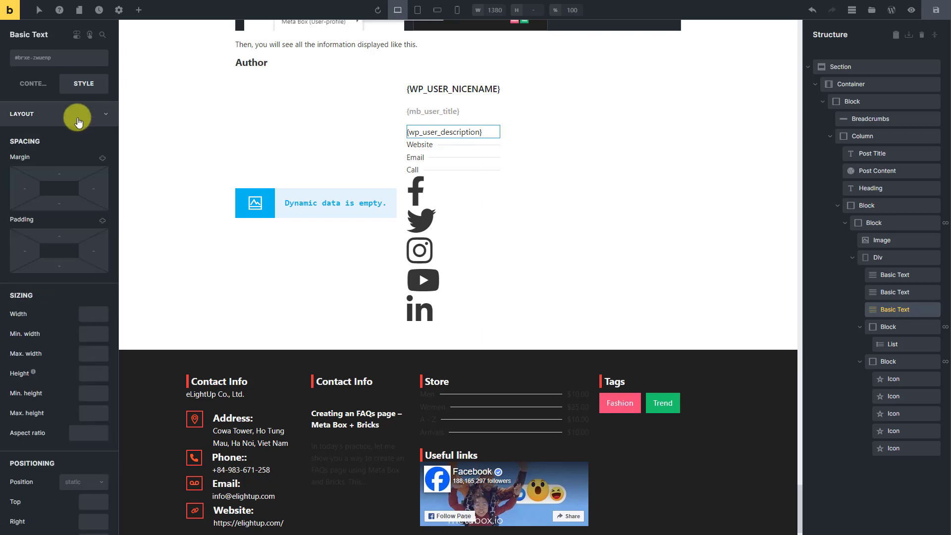
pyautogui.click(62, 203)
pyautogui.write('15')
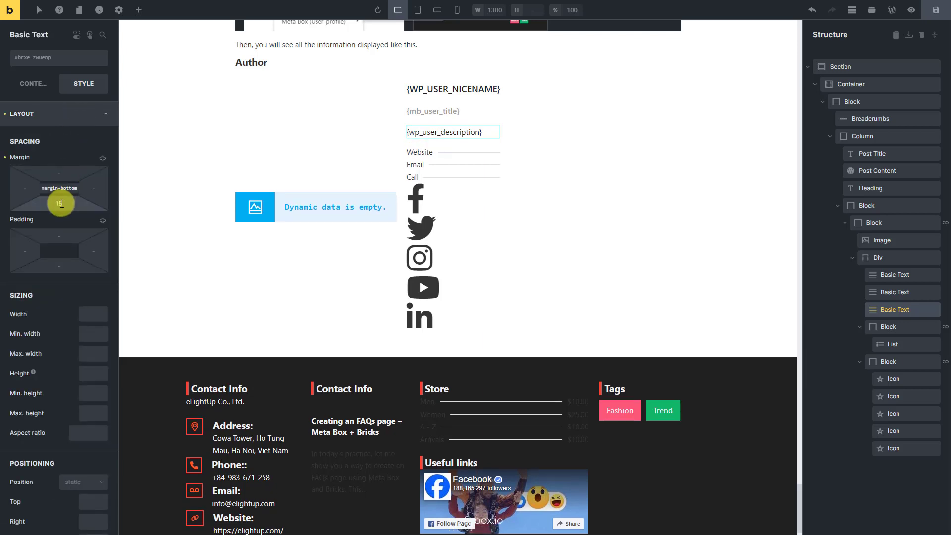
pyautogui.click(61, 123)
pyautogui.click(7, 114)
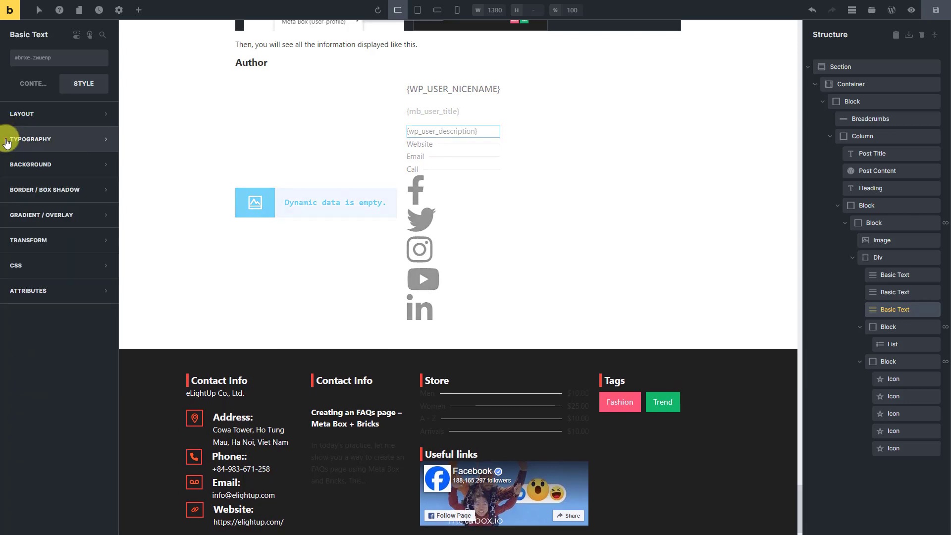
# - Give the {wp_user_description} Basic Text a bottom margin of 15px
pyautogui.click(415, 131)
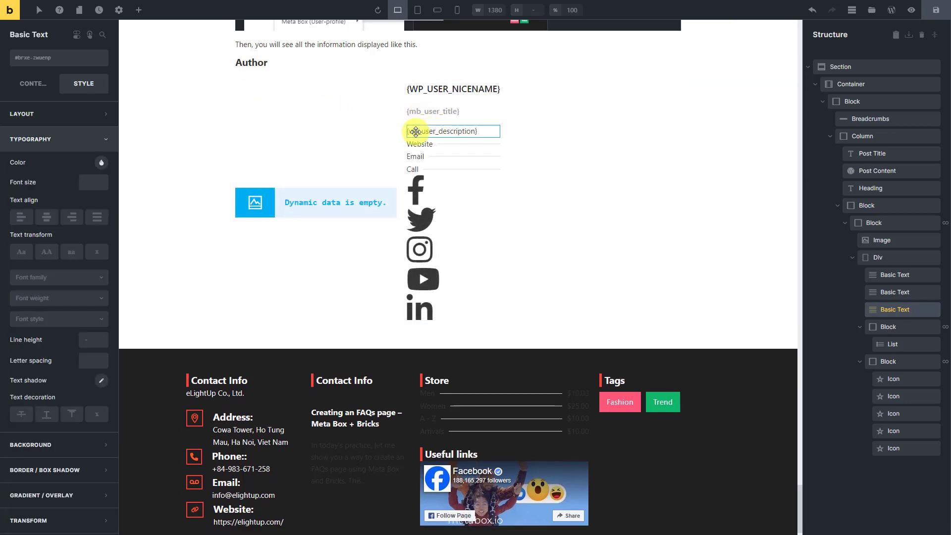
pyautogui.click(77, 114)
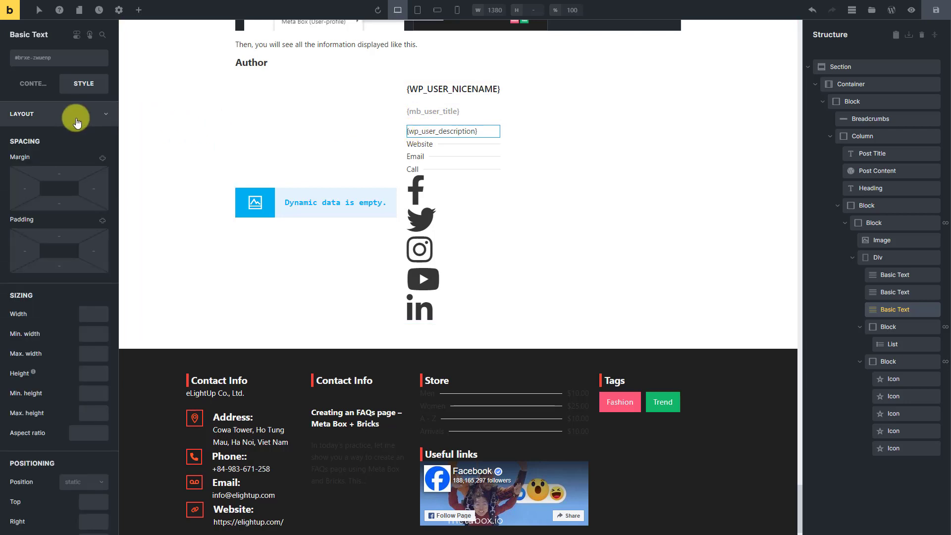
pyautogui.click(60, 201)
pyautogui.write('15px')
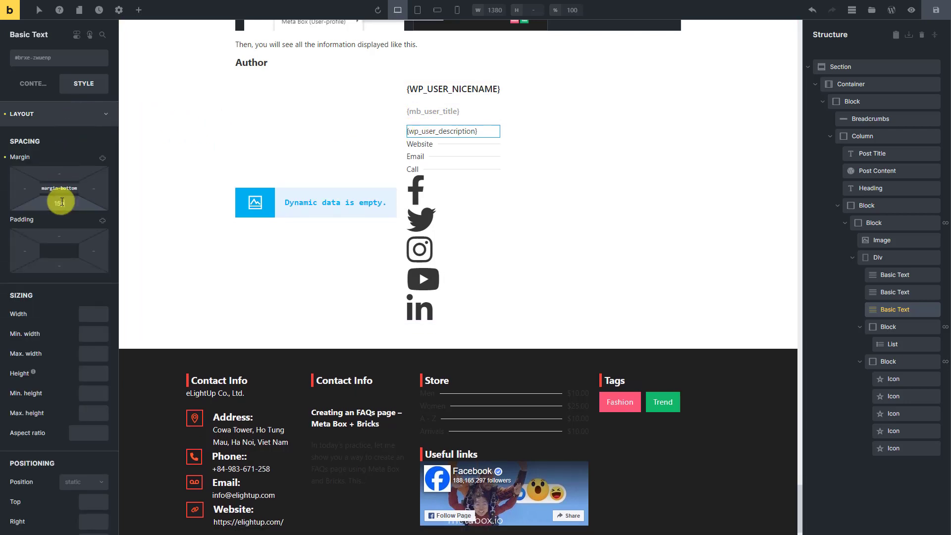
pyautogui.click(59, 124)
# - Style the {wp_user_description} text with color #212121, font size 16px and font weight 500
pyautogui.click(65, 138)
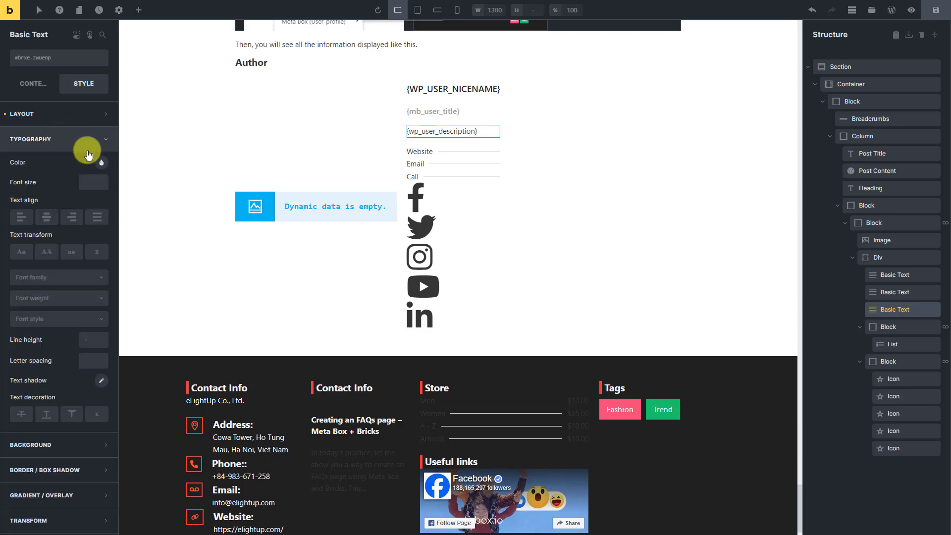
pyautogui.click(99, 163)
pyautogui.click(54, 186)
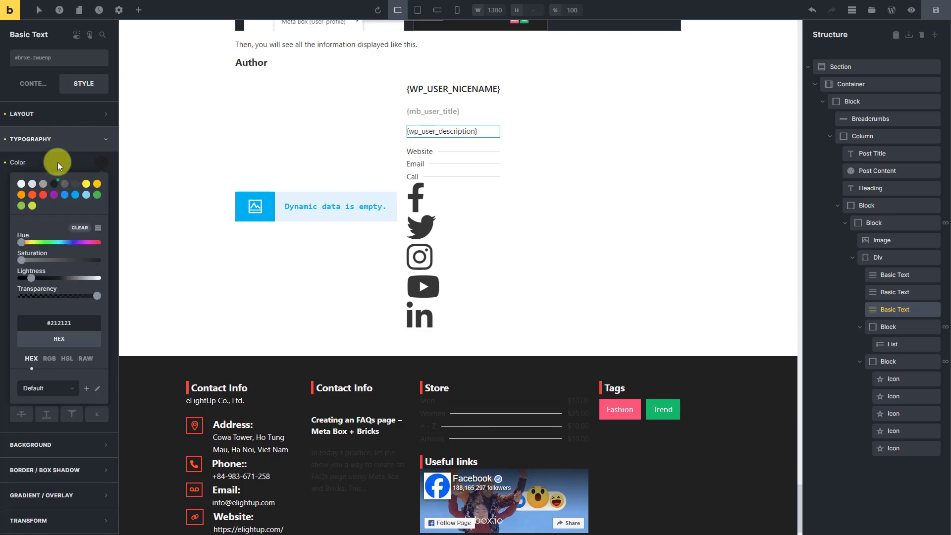
pyautogui.click(58, 162)
pyautogui.click(86, 183)
pyautogui.write('15px')
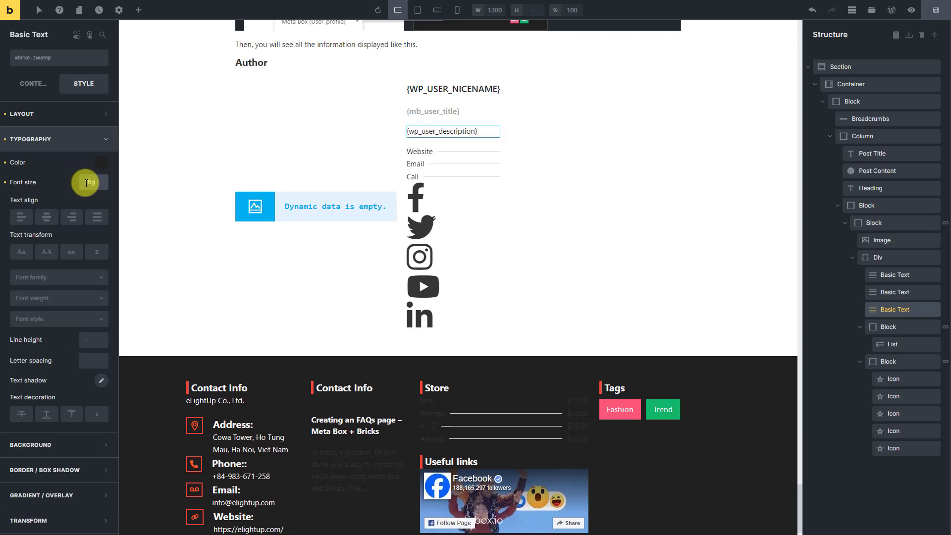
pyautogui.click(47, 298)
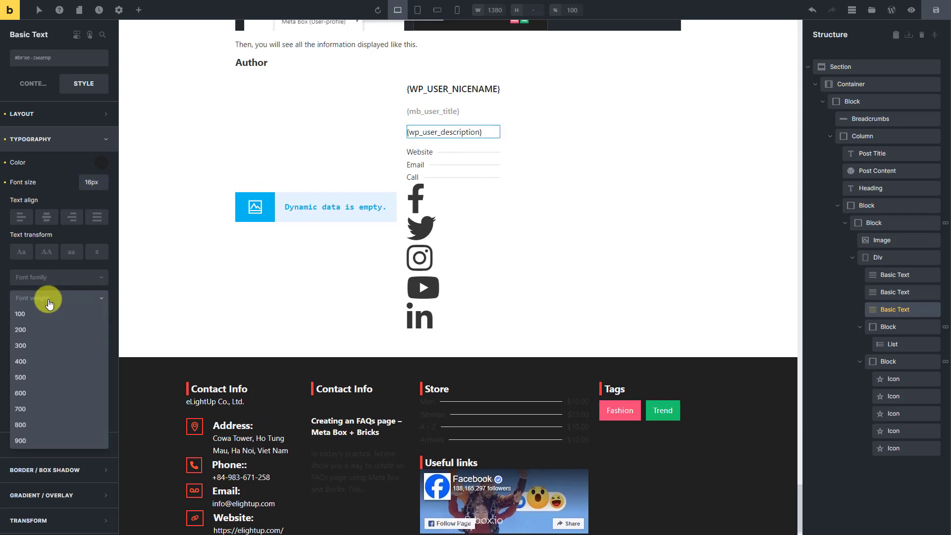
pyautogui.click(31, 375)
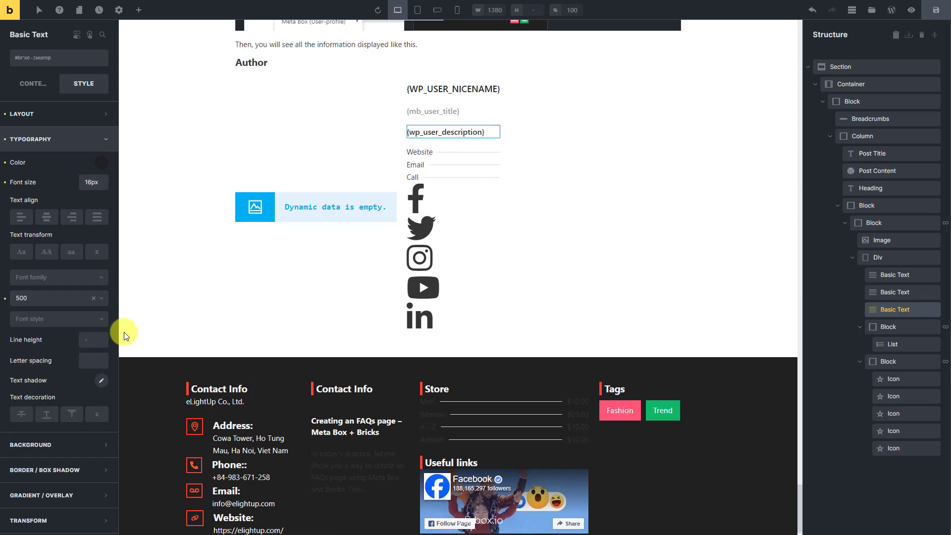
# - Give the Website, Email and Call List a bottom margin of 15px
pyautogui.click(421, 157)
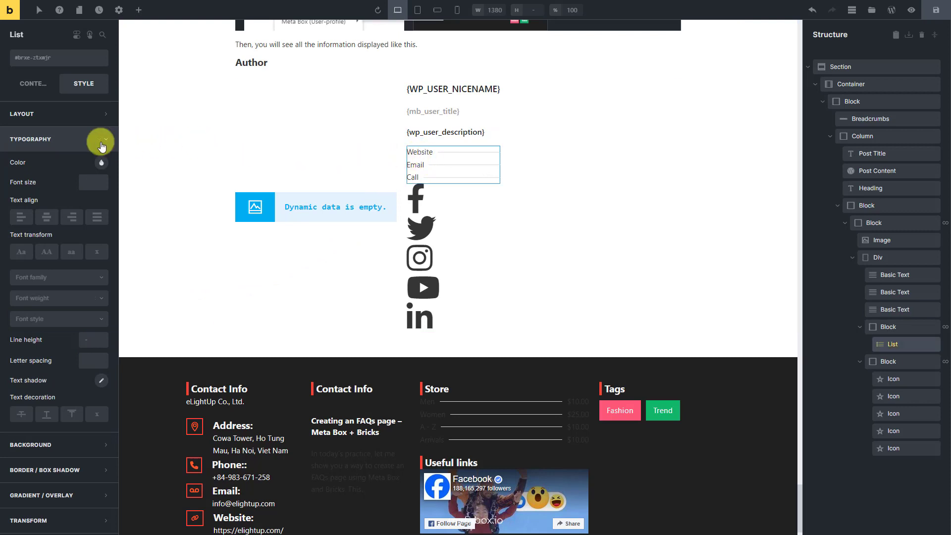
pyautogui.click(82, 141)
pyautogui.click(69, 114)
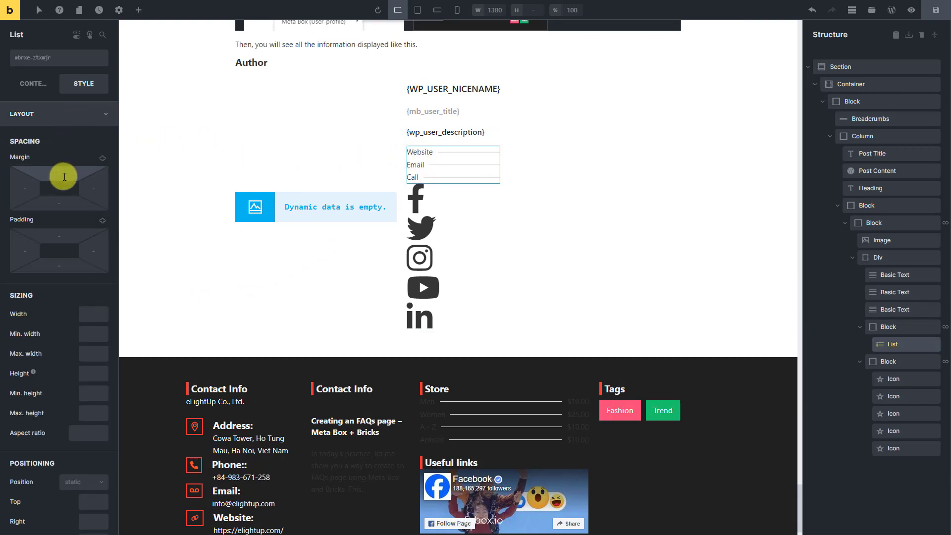
pyautogui.click(59, 203)
pyautogui.write('15px')
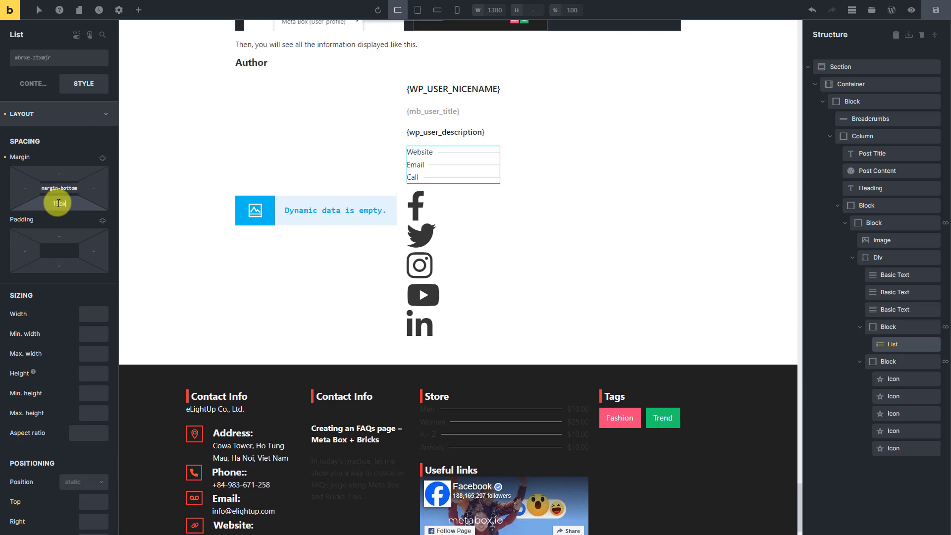
# - Style the titles of the Website, Email and Call List in blue with font weight 600
pyautogui.click(36, 86)
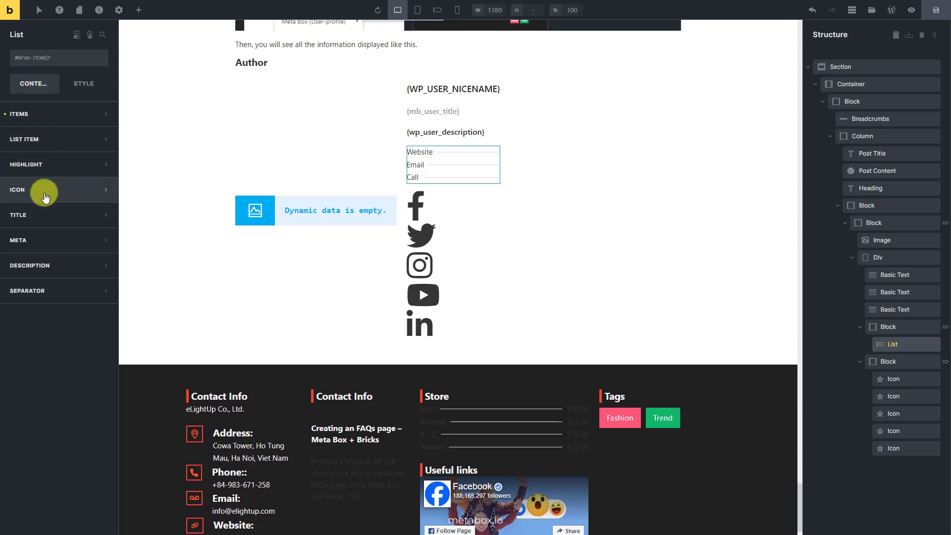
pyautogui.click(43, 214)
pyautogui.click(101, 321)
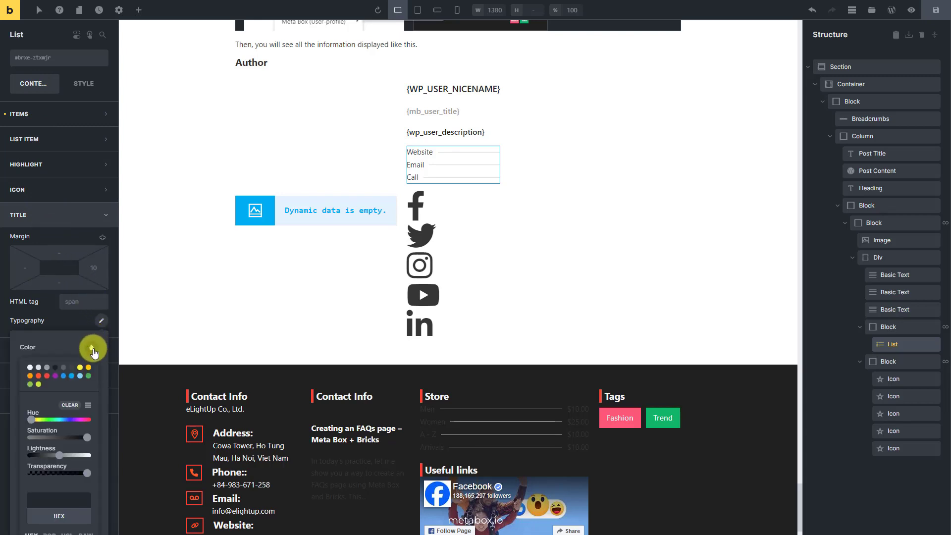
pyautogui.click(63, 376)
pyautogui.click(58, 325)
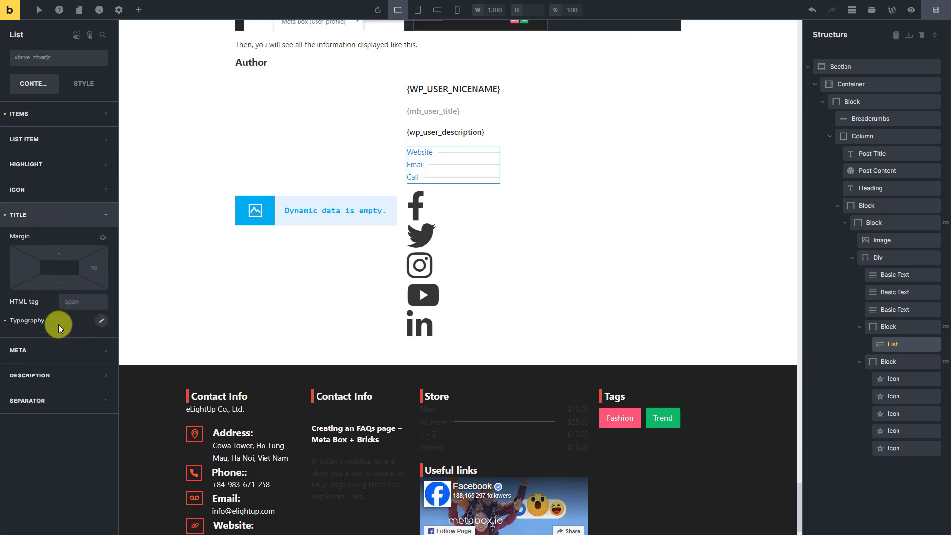
pyautogui.click(100, 320)
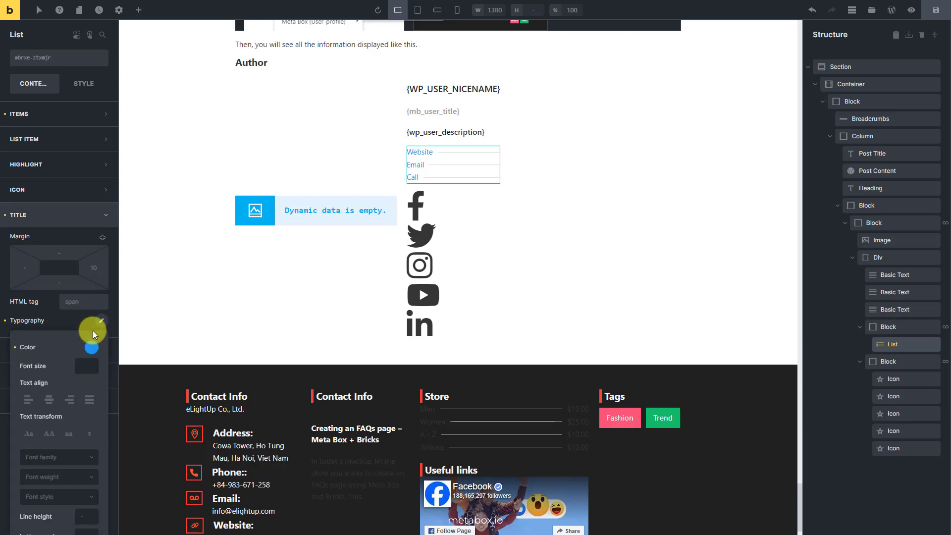
pyautogui.click(42, 477)
pyautogui.scroll(-3, 40, 478)
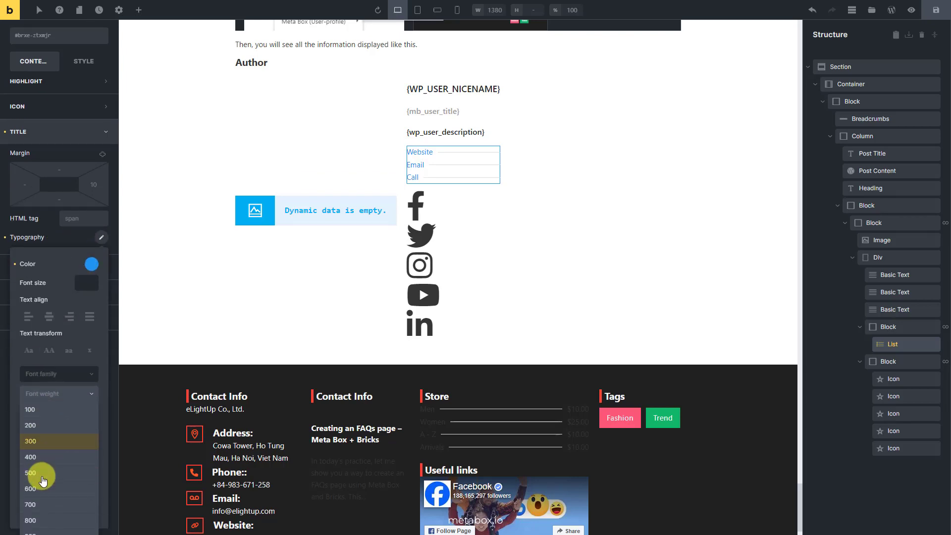
pyautogui.click(38, 478)
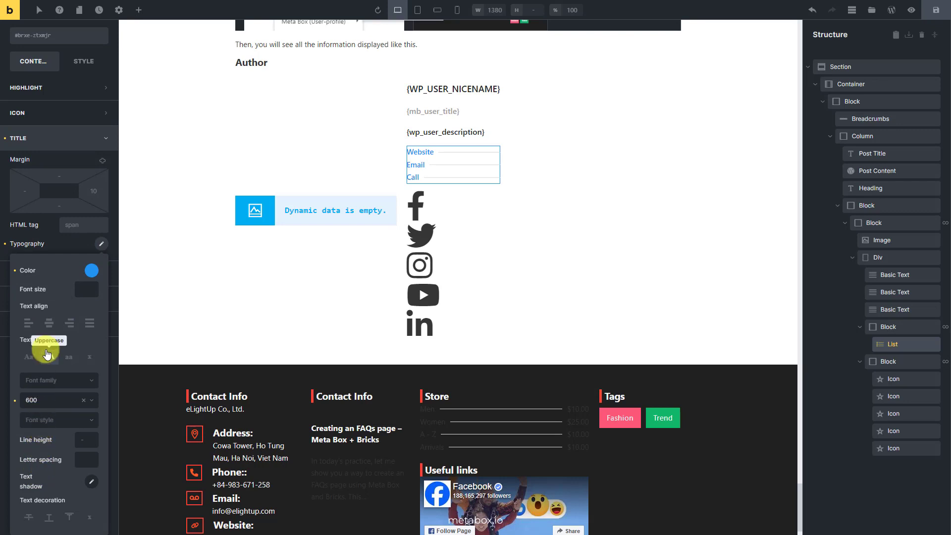
pyautogui.click(63, 248)
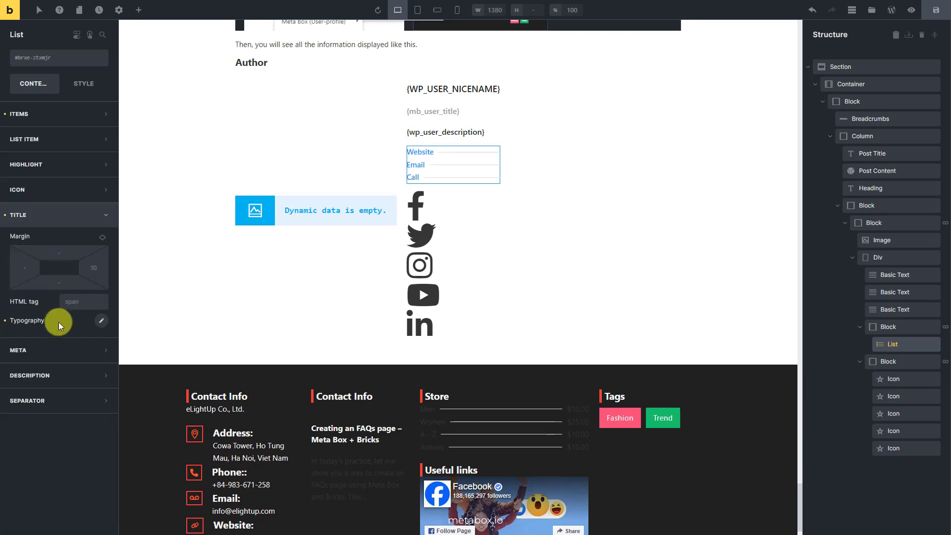
# - Set the List's meta text color to the grey #9e9e9e
pyautogui.click(54, 345)
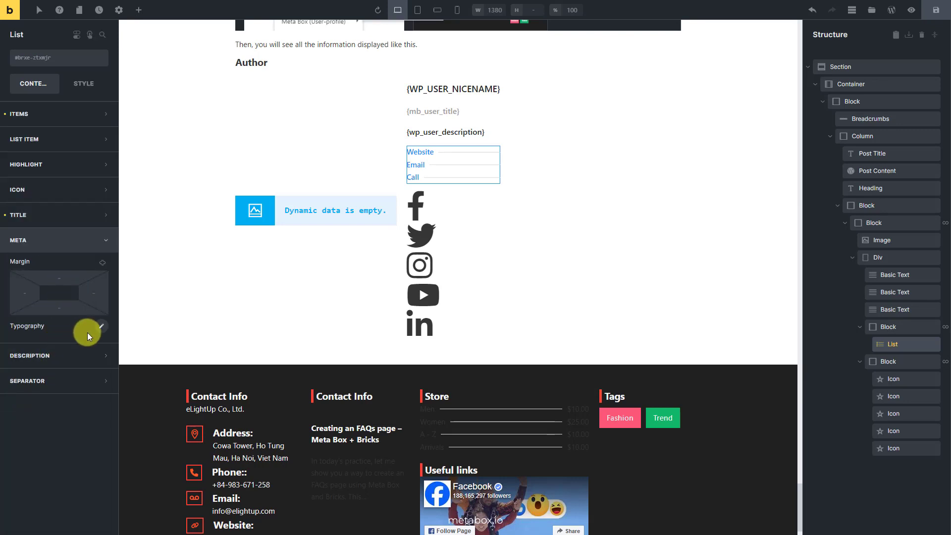
pyautogui.click(101, 326)
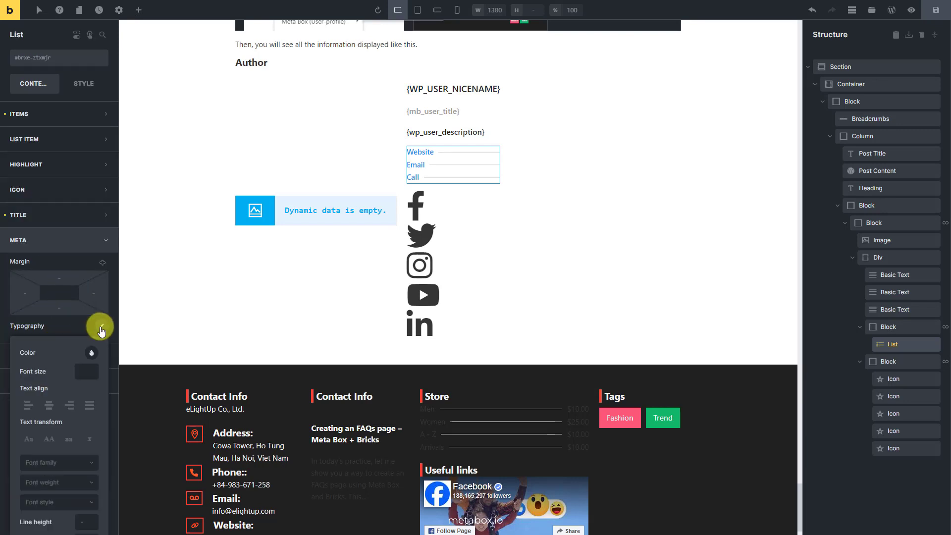
pyautogui.click(91, 352)
pyautogui.click(45, 371)
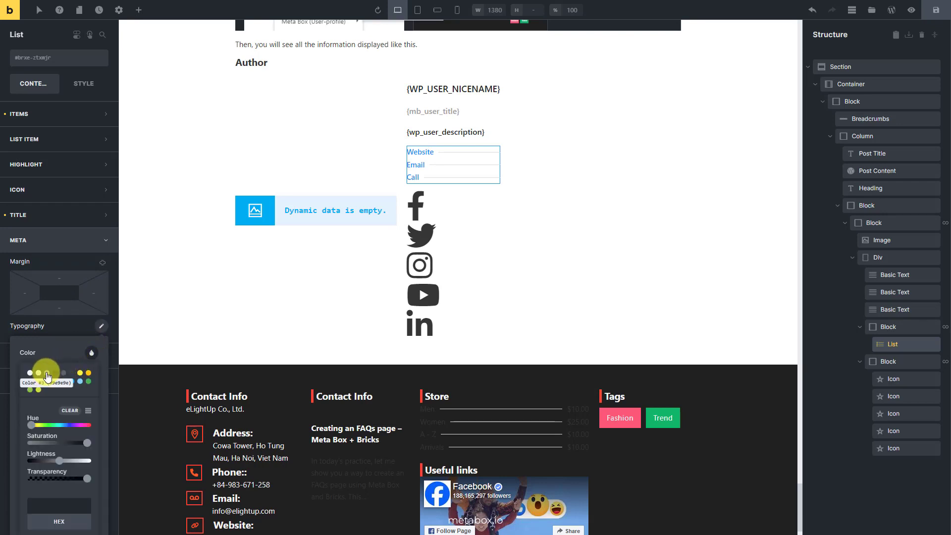
pyautogui.click(64, 328)
pyautogui.click(70, 248)
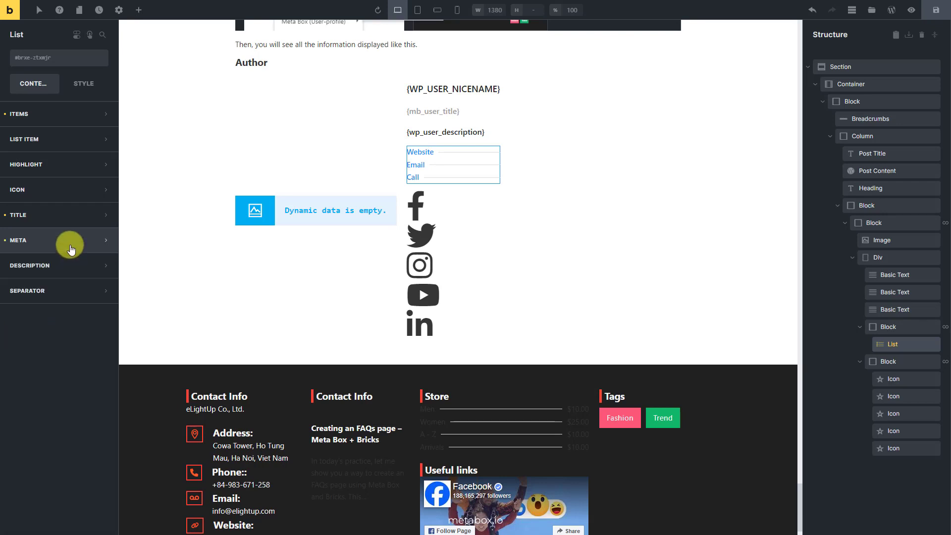
# - Disable the separator lines of the Website, Email and Call List
pyautogui.click(58, 291)
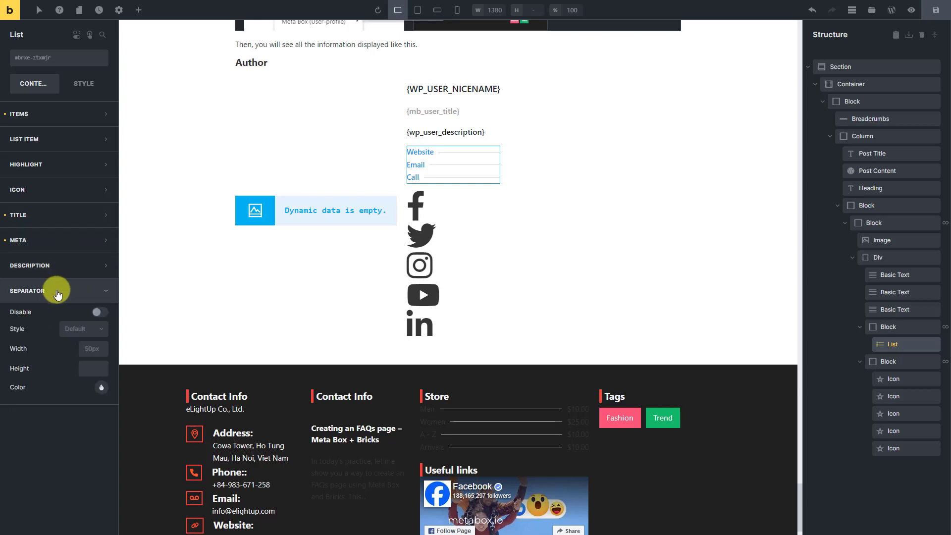
pyautogui.click(99, 312)
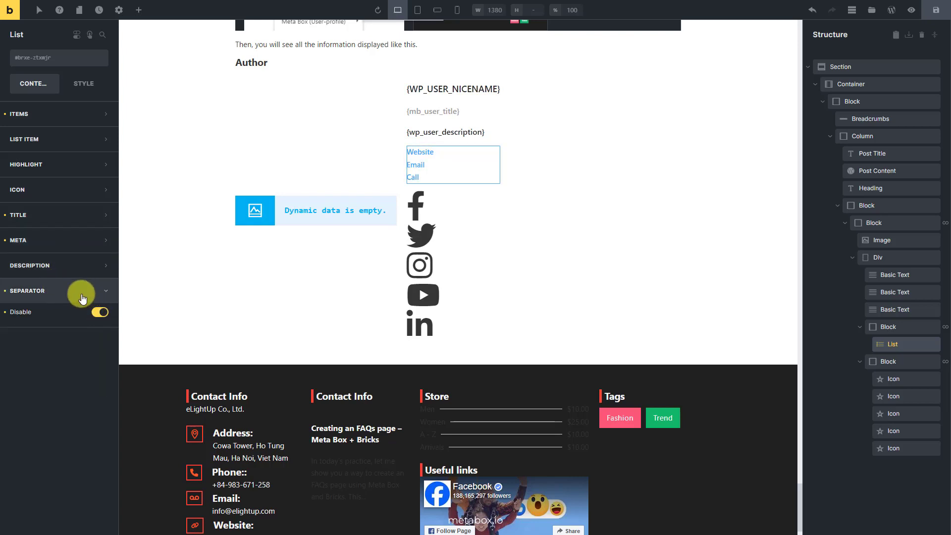
pyautogui.click(82, 297)
# - Lay out the Website, Email and Call List with flex display and a gap of 15px
pyautogui.click(82, 85)
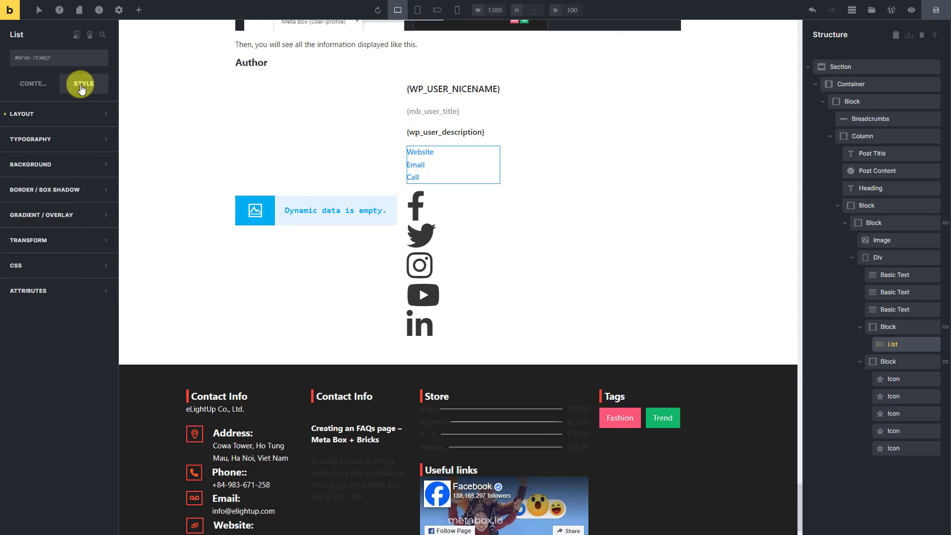
pyautogui.click(74, 112)
pyautogui.scroll(-3, 72, 134)
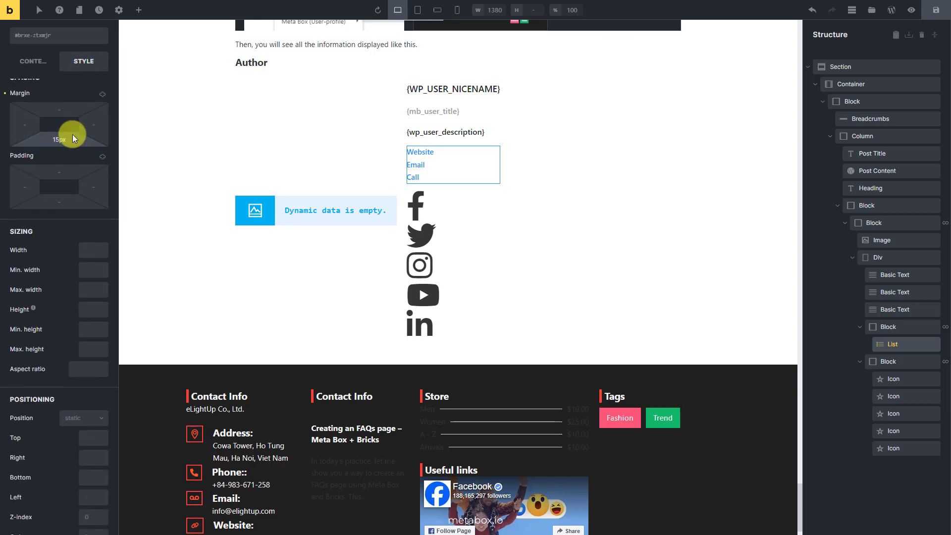
pyautogui.scroll(-5, 73, 139)
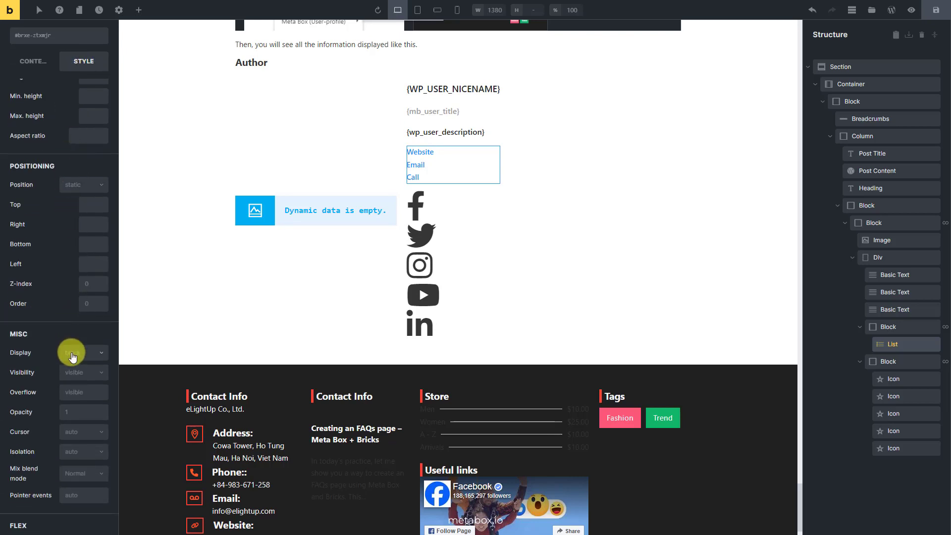
pyautogui.click(72, 356)
pyautogui.click(73, 371)
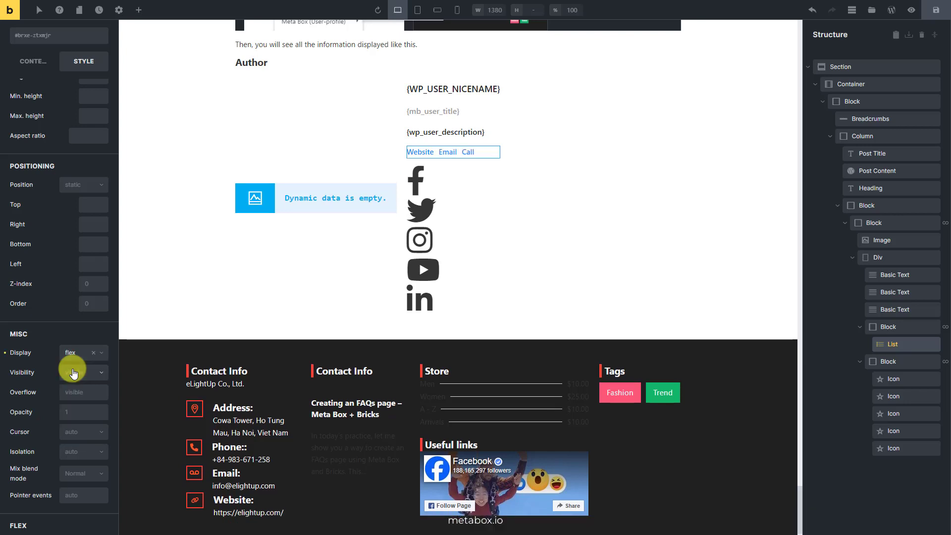
pyautogui.scroll(-3, 73, 373)
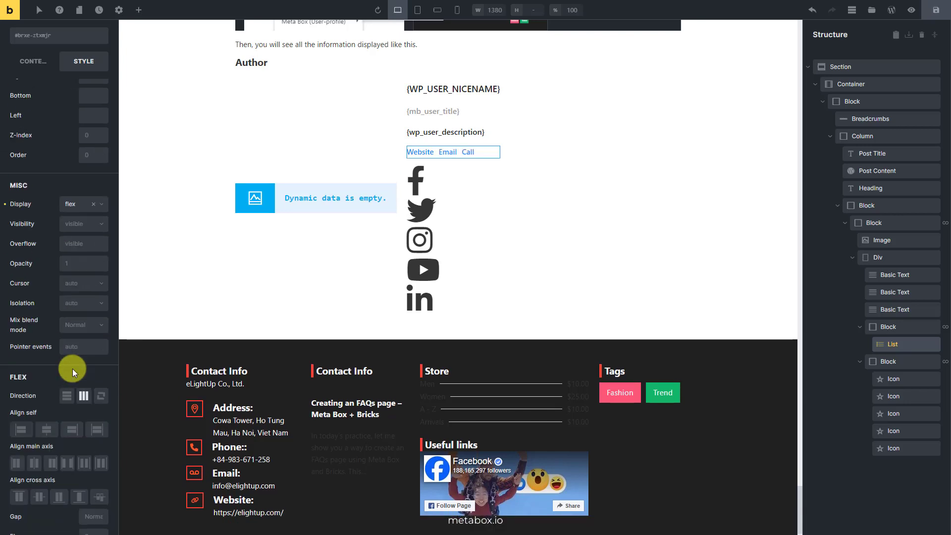
pyautogui.scroll(-1, 72, 368)
pyautogui.click(89, 466)
pyautogui.write('10')
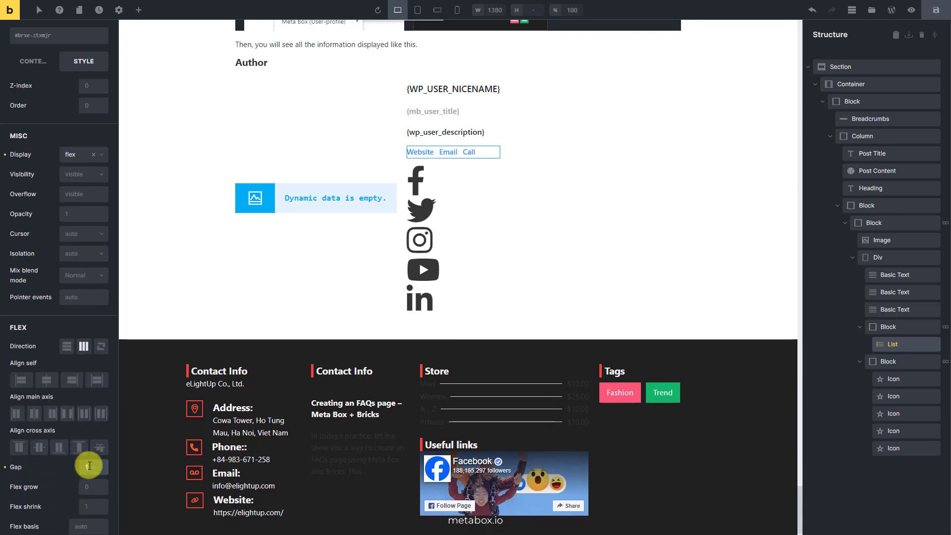
pyautogui.write('px')
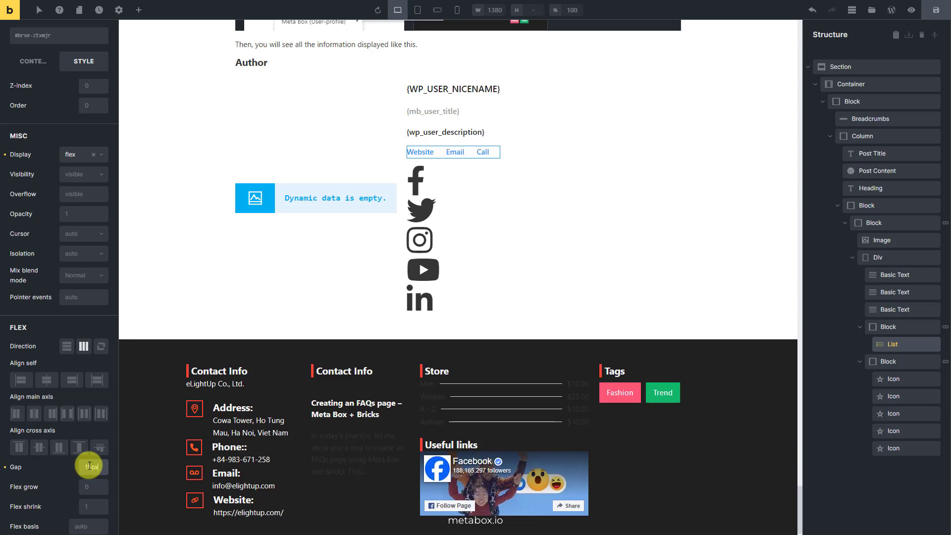
# - Arrange the social icons' Block in a horizontal row with a 15px column gap and a centered cross axis
pyautogui.click(872, 360)
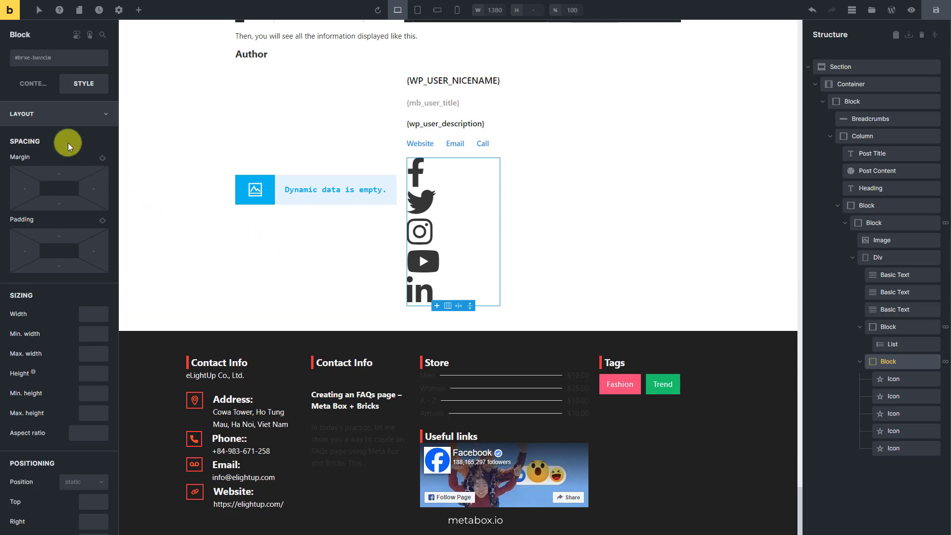
pyautogui.click(33, 83)
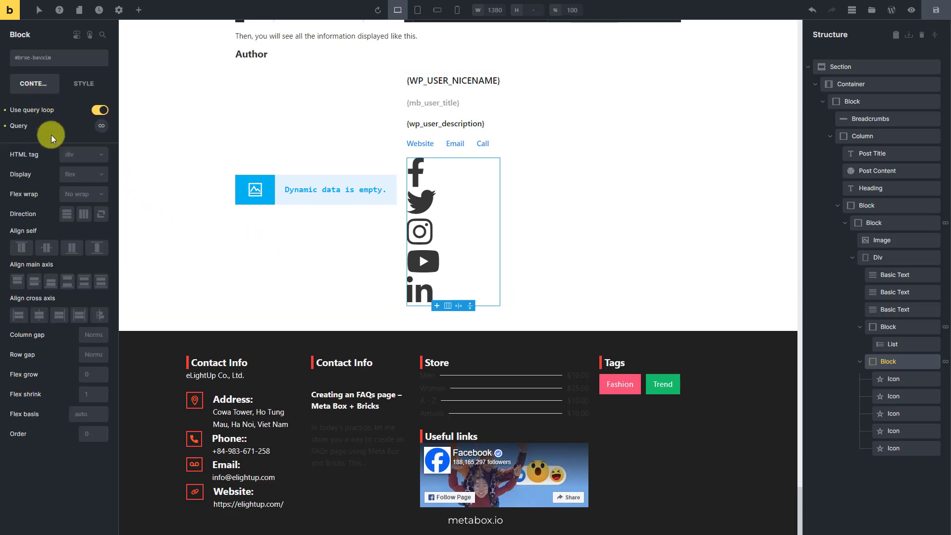
pyautogui.click(83, 213)
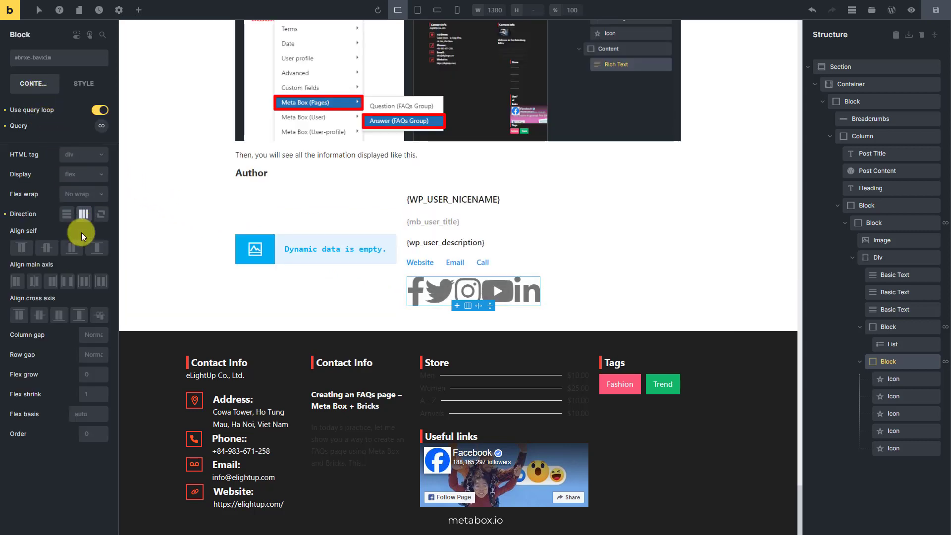
pyautogui.click(90, 334)
pyautogui.write('15')
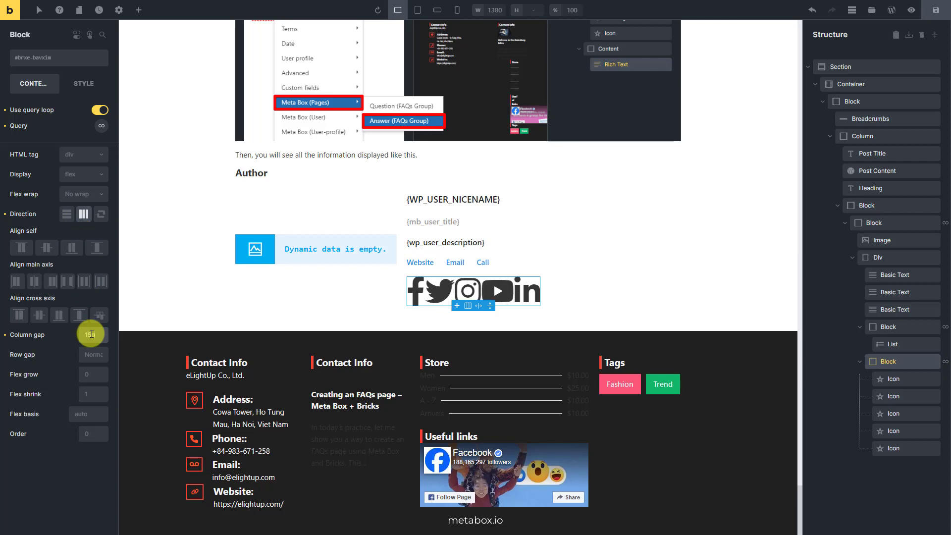
pyautogui.write('px')
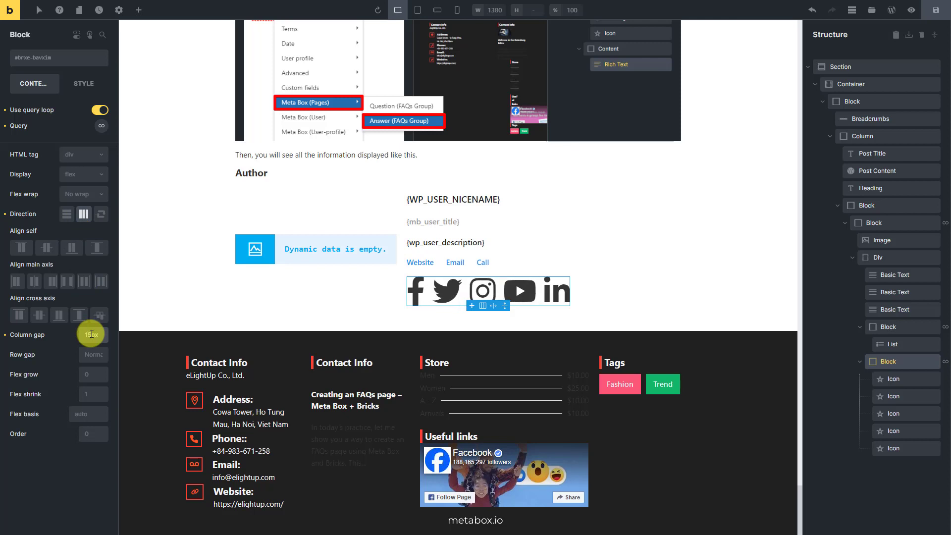
pyautogui.click(41, 315)
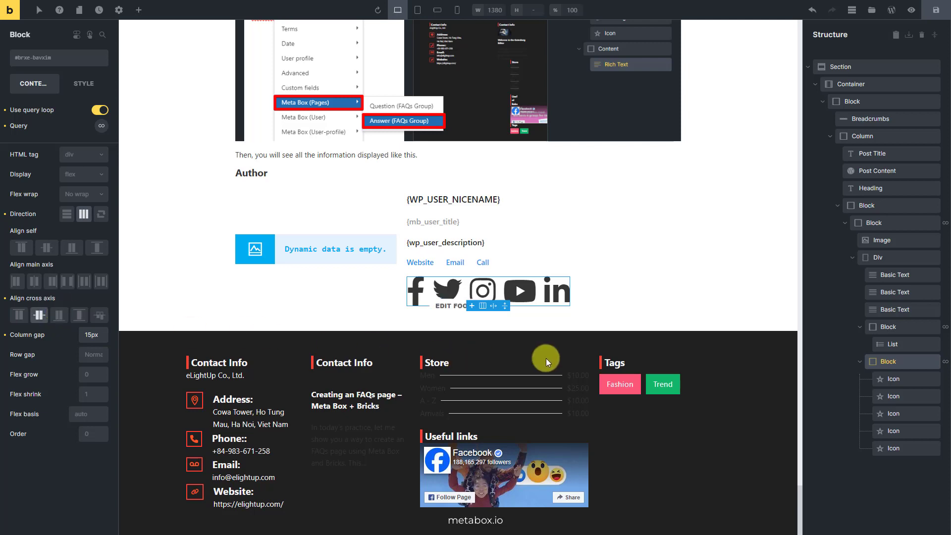
# - Set the size of the Facebook, Twitter, Instagram, YouTube and LinkedIn icons to 20px each
pyautogui.click(889, 379)
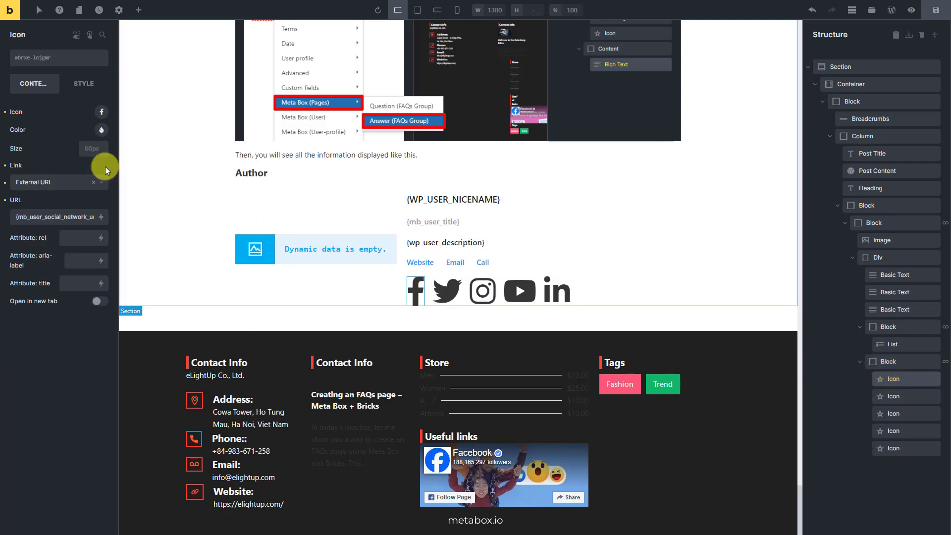
pyautogui.write('20px')
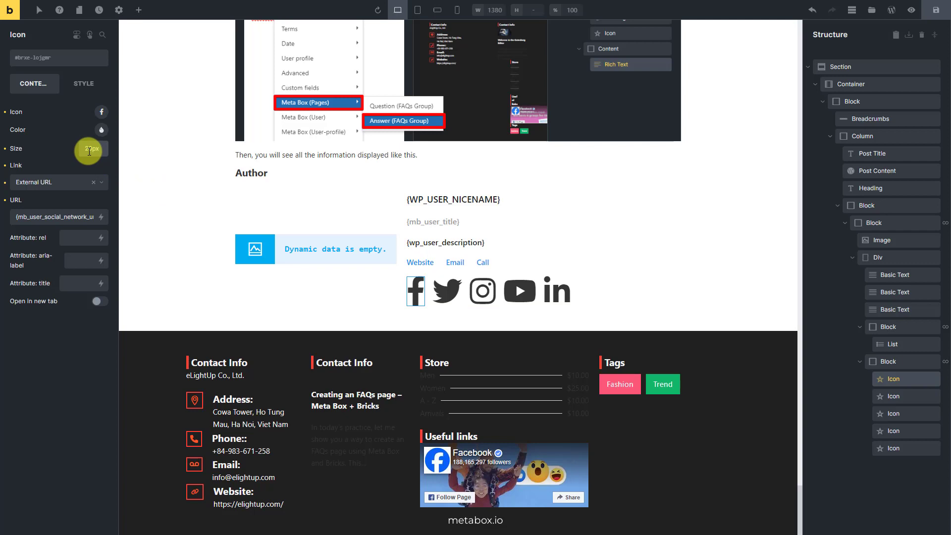
pyautogui.click(444, 291)
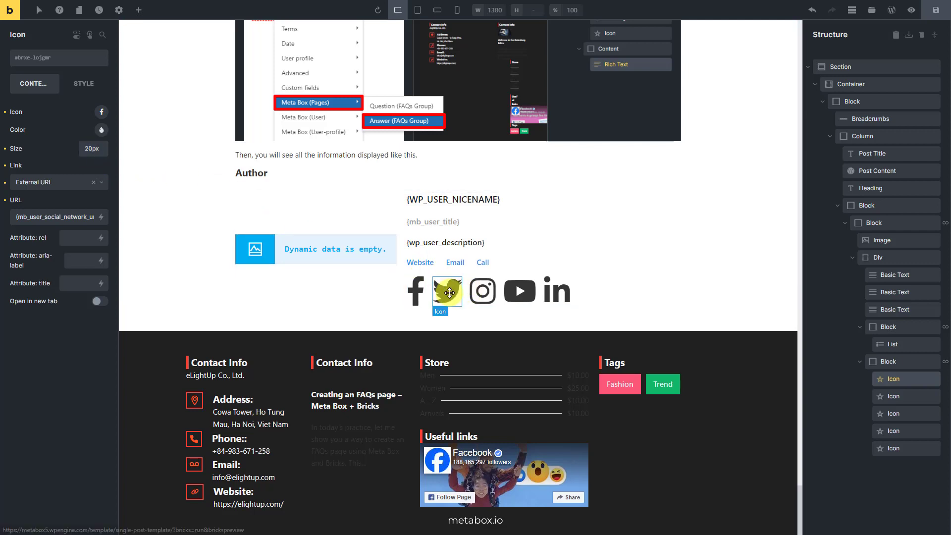
pyautogui.click(85, 148)
pyautogui.write('20px')
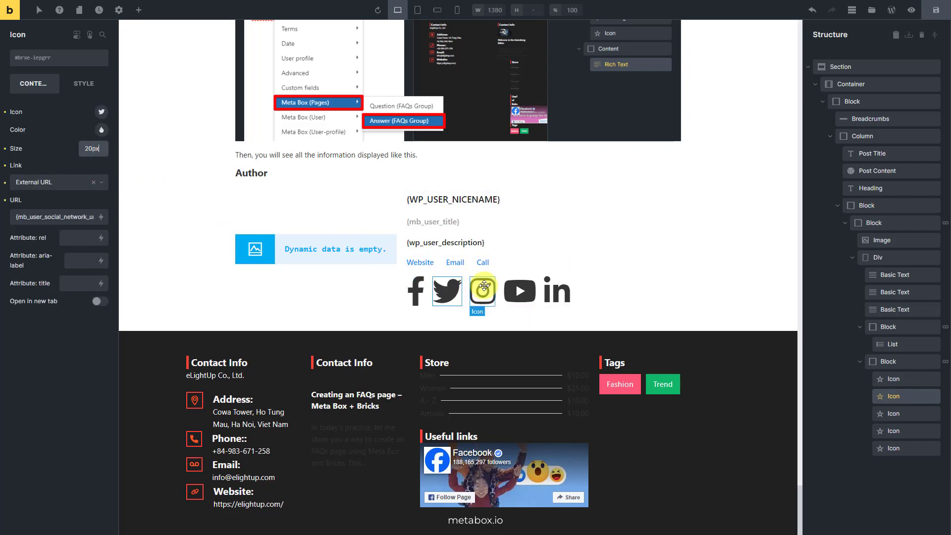
pyautogui.click(484, 287)
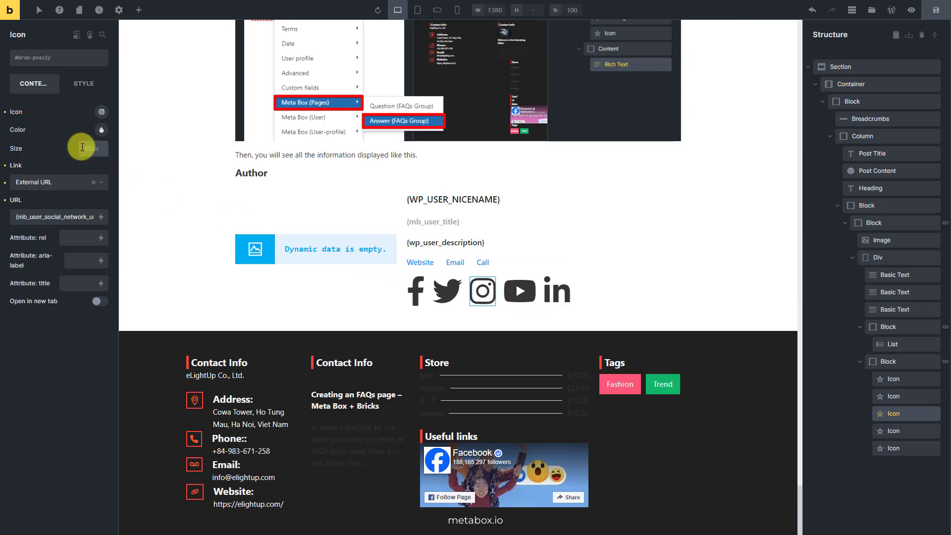
pyautogui.click(520, 290)
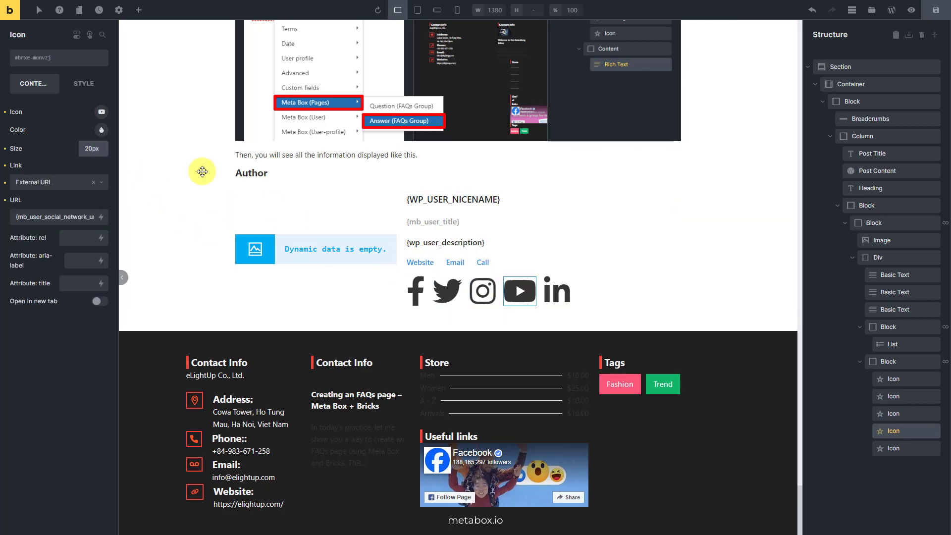
pyautogui.click(556, 290)
pyautogui.click(86, 146)
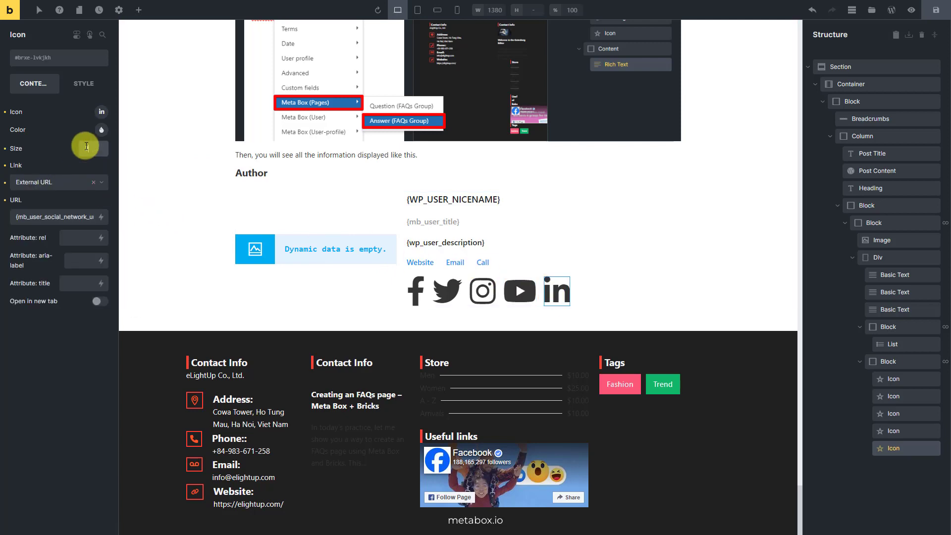
pyautogui.press('BackSpace')
pyautogui.write('20')
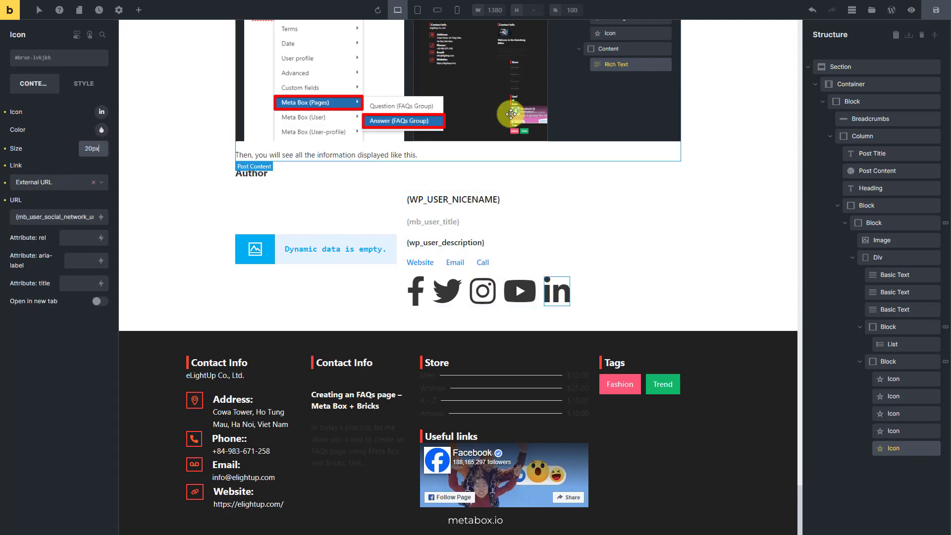
# - Save the template, preview it and check the styled author section on the published post
pyautogui.click(931, 12)
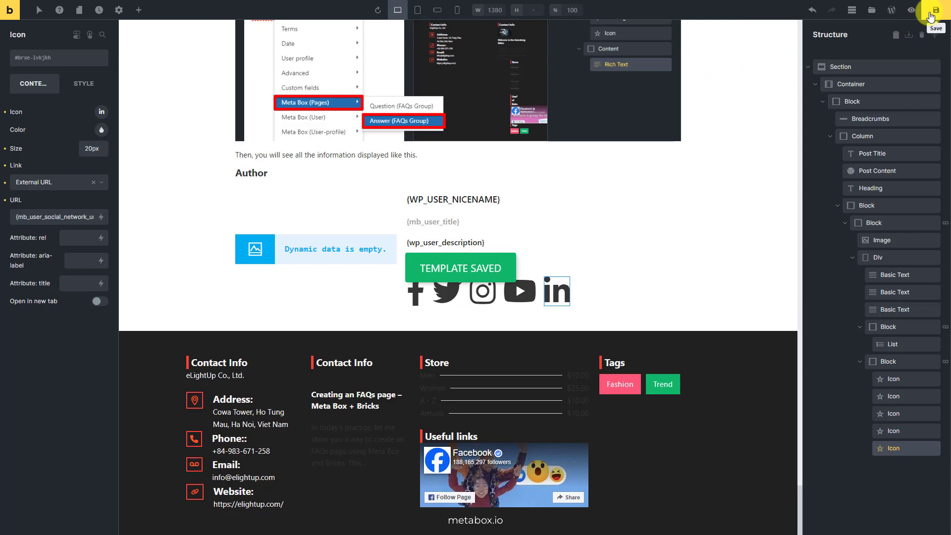
pyautogui.click(911, 10)
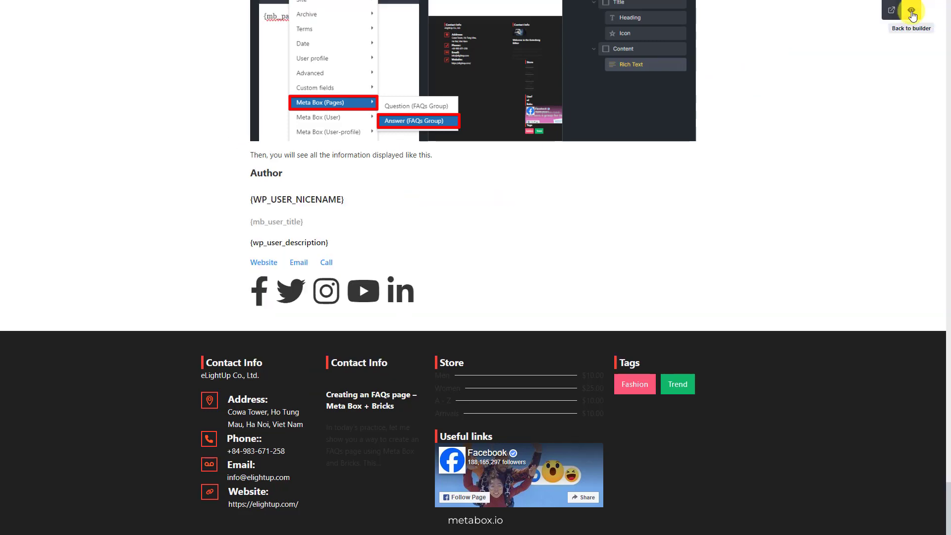
pyautogui.click(896, 15)
pyautogui.moveTo(894, 18)
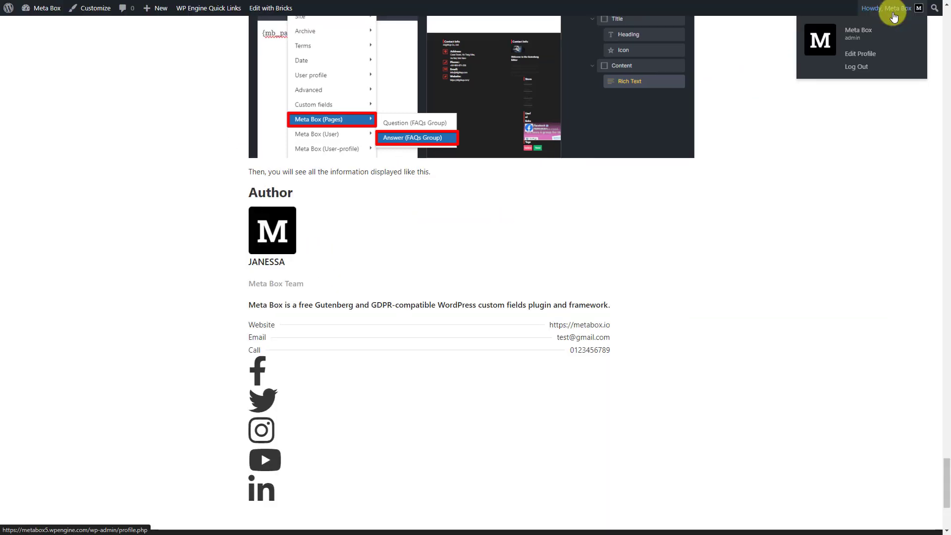
pyautogui.scroll(20, 891, 17)
pyautogui.scroll(-20, 782, 145)
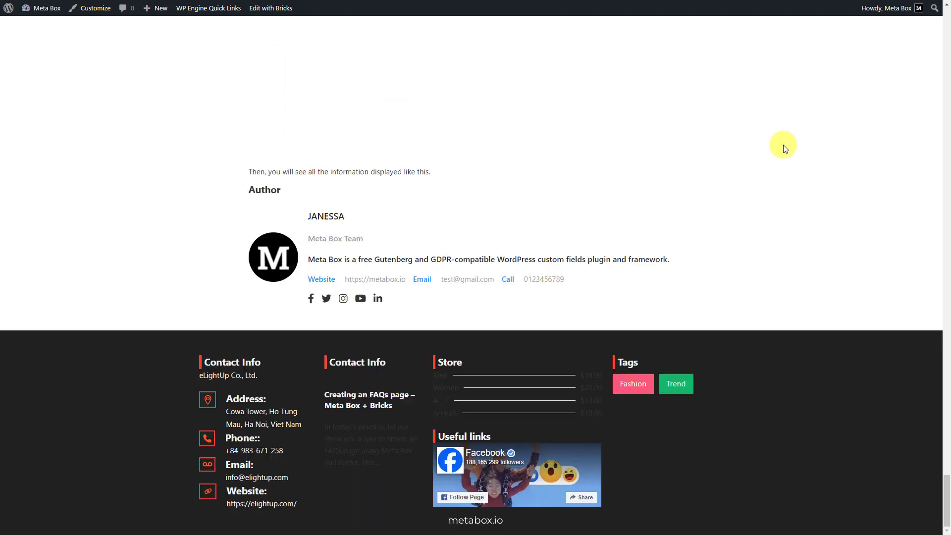